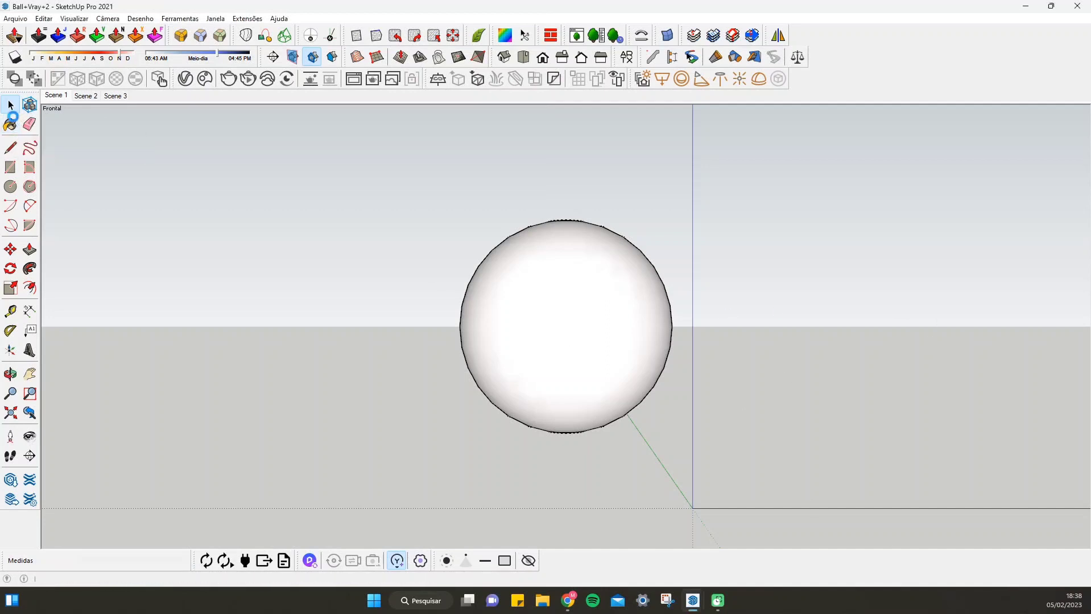
# Browse the SketchUp material libraries Estampa em 3D, Madeiras, Superfícies sintéticas and Pedra, and close the tray
pyautogui.click(10, 122)
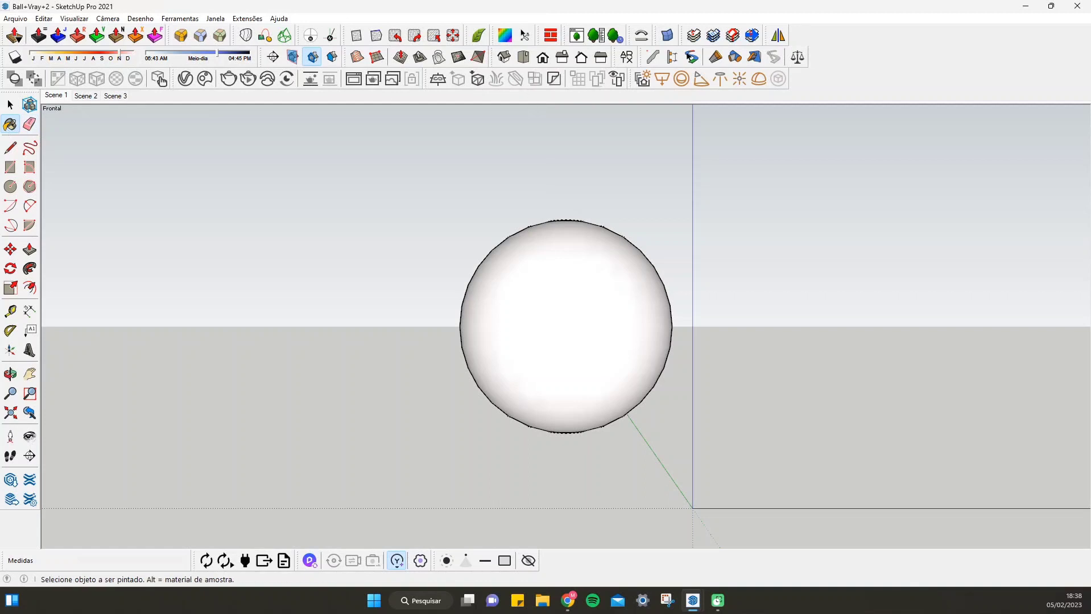
pyautogui.moveTo(224, 1); pyautogui.dragTo(866, 61)
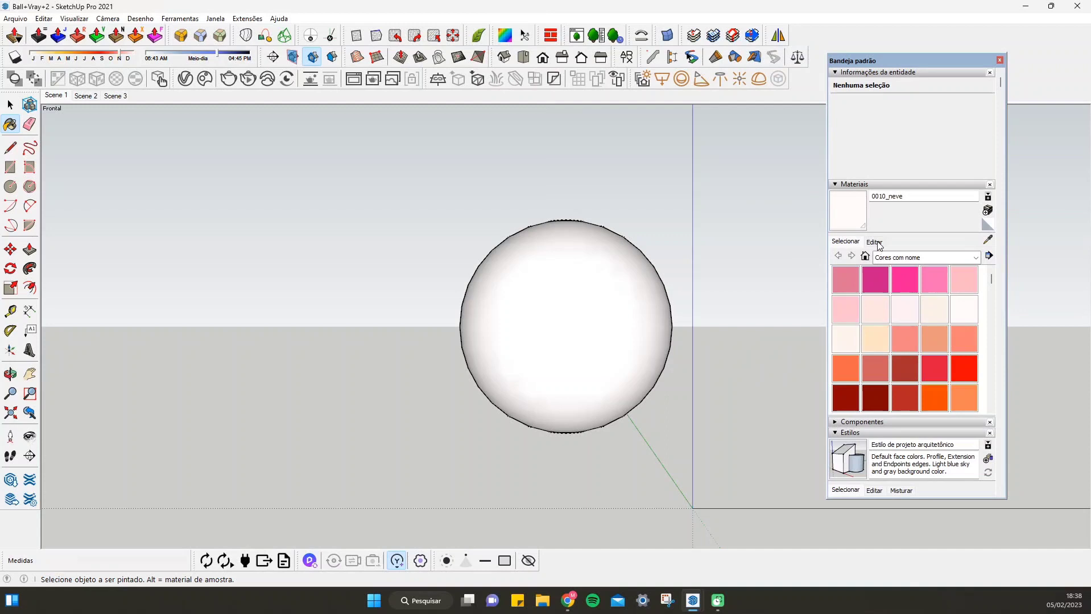
pyautogui.click(975, 258)
pyautogui.click(904, 306)
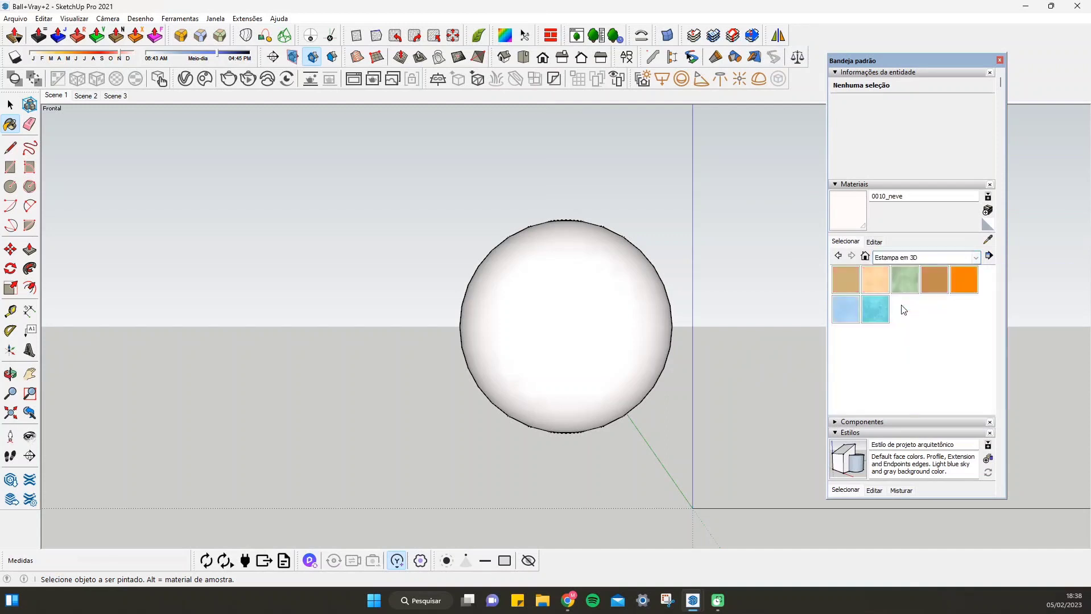
pyautogui.click(974, 257)
pyautogui.click(912, 323)
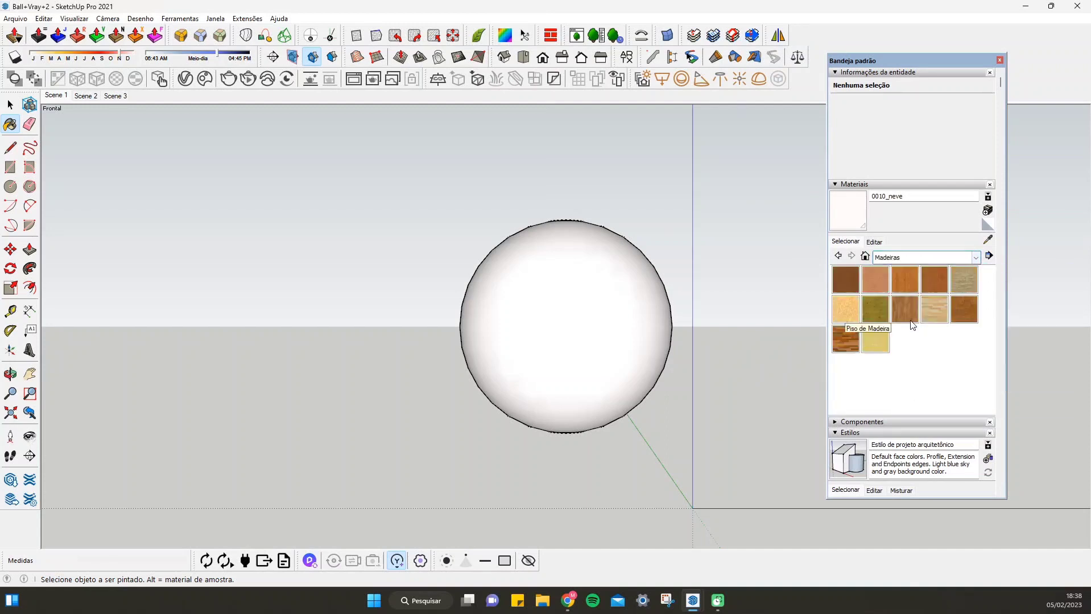
pyautogui.click(974, 257)
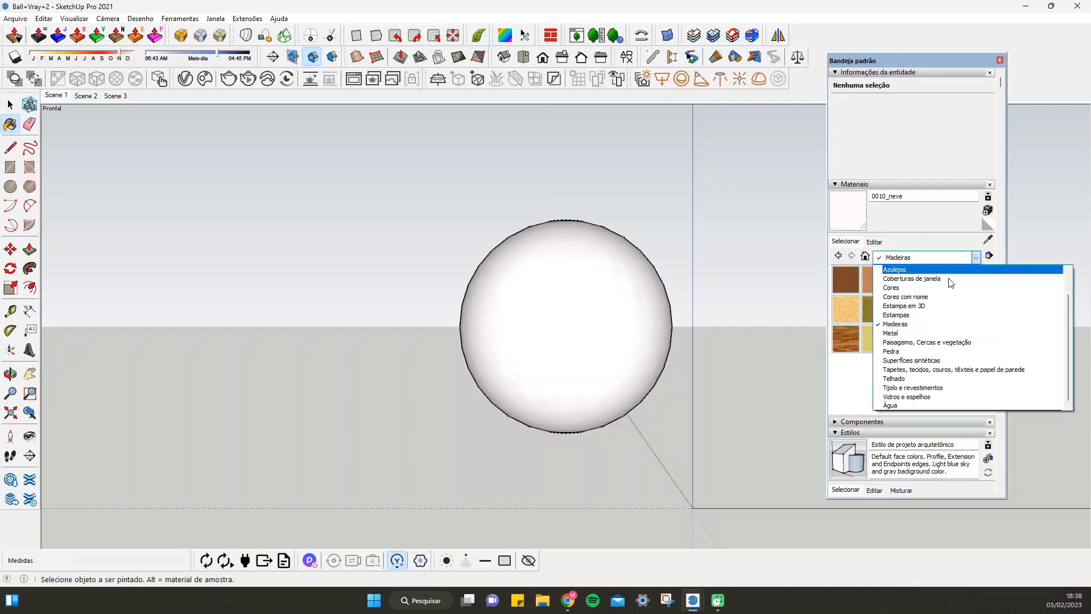
pyautogui.click(899, 361)
pyautogui.click(975, 257)
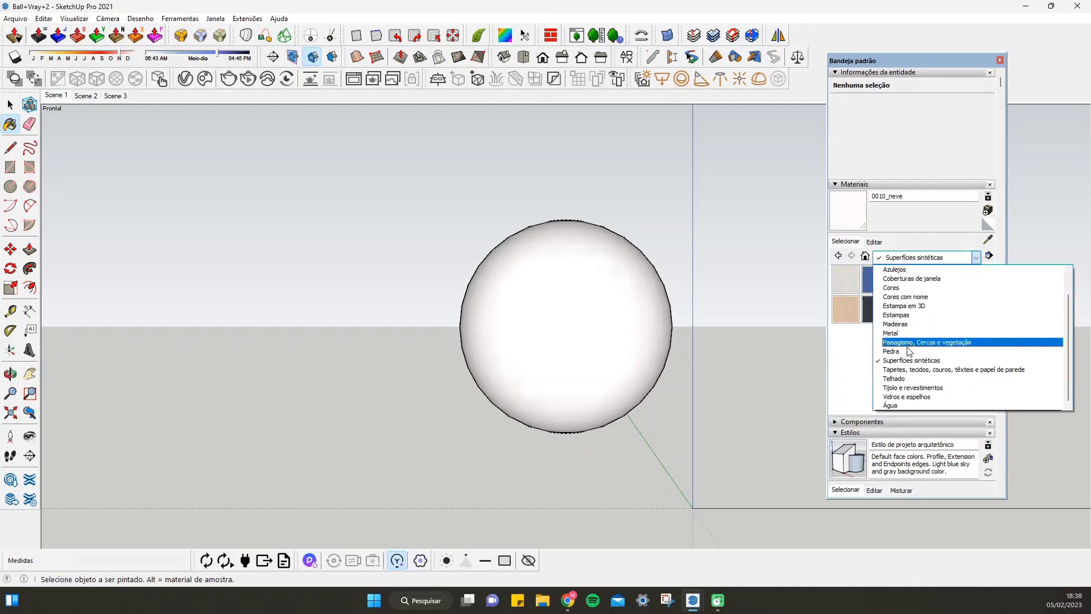
pyautogui.click(908, 351)
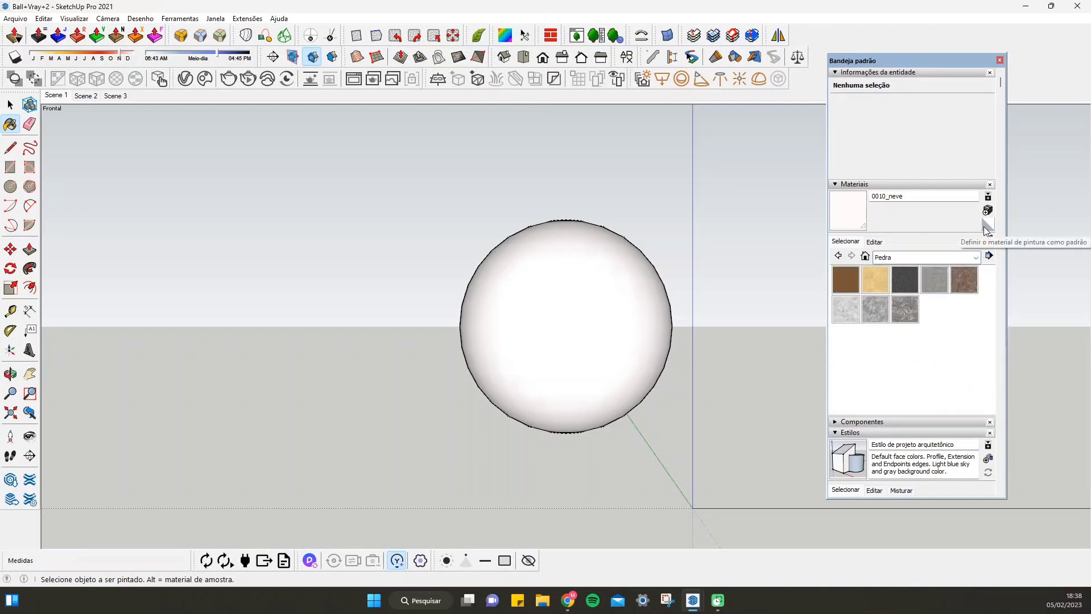
pyautogui.click(1000, 60)
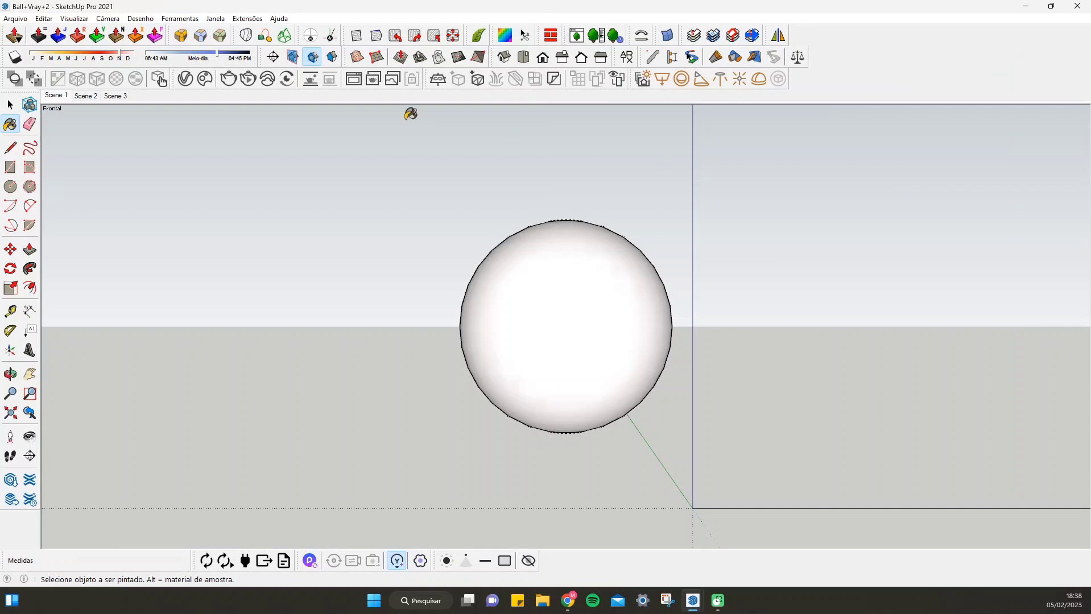
# Create a new Generic material in the V-Ray Asset Editor
pyautogui.click(186, 80)
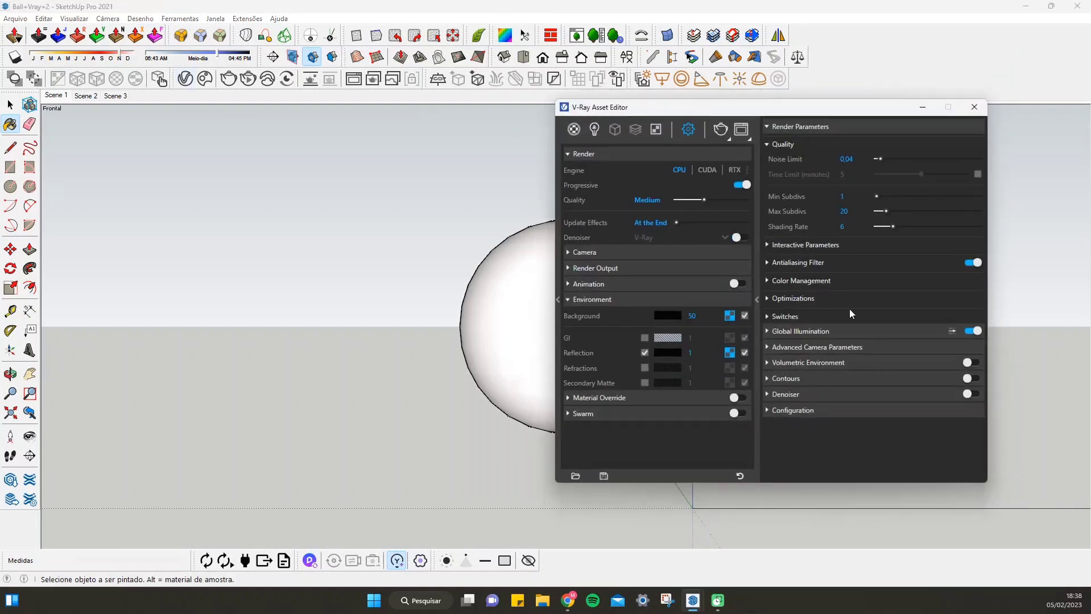
pyautogui.click(574, 130)
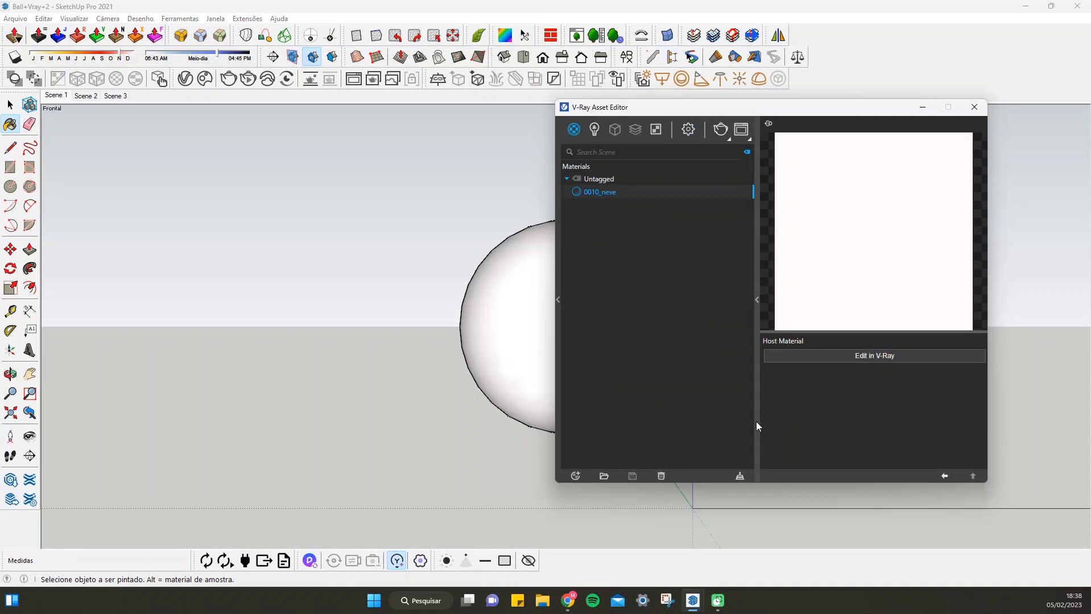
pyautogui.click(575, 476)
pyautogui.moveTo(603, 405)
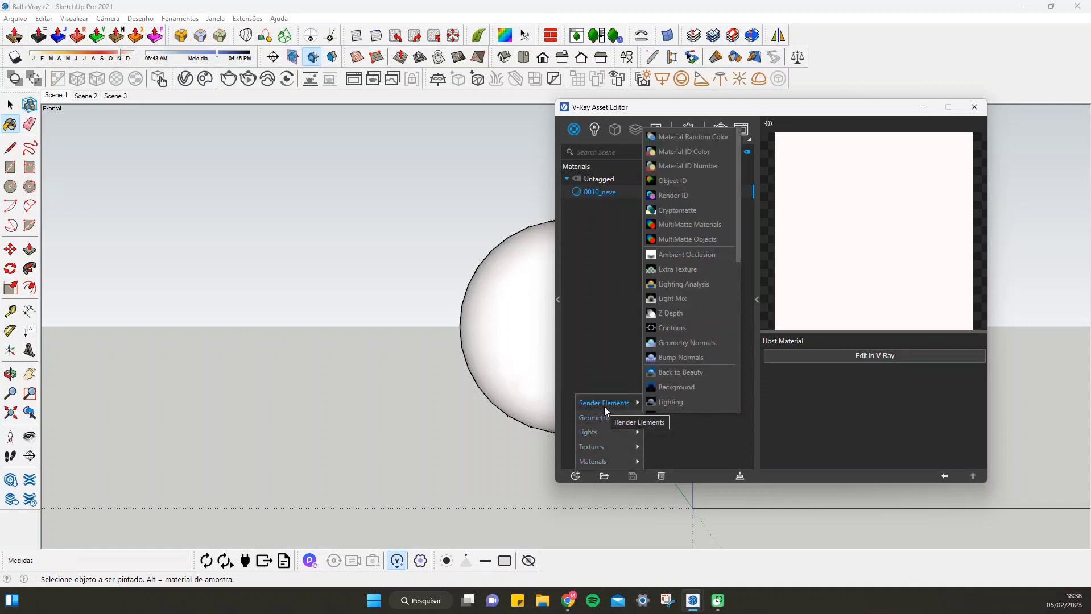
pyautogui.moveTo(606, 434)
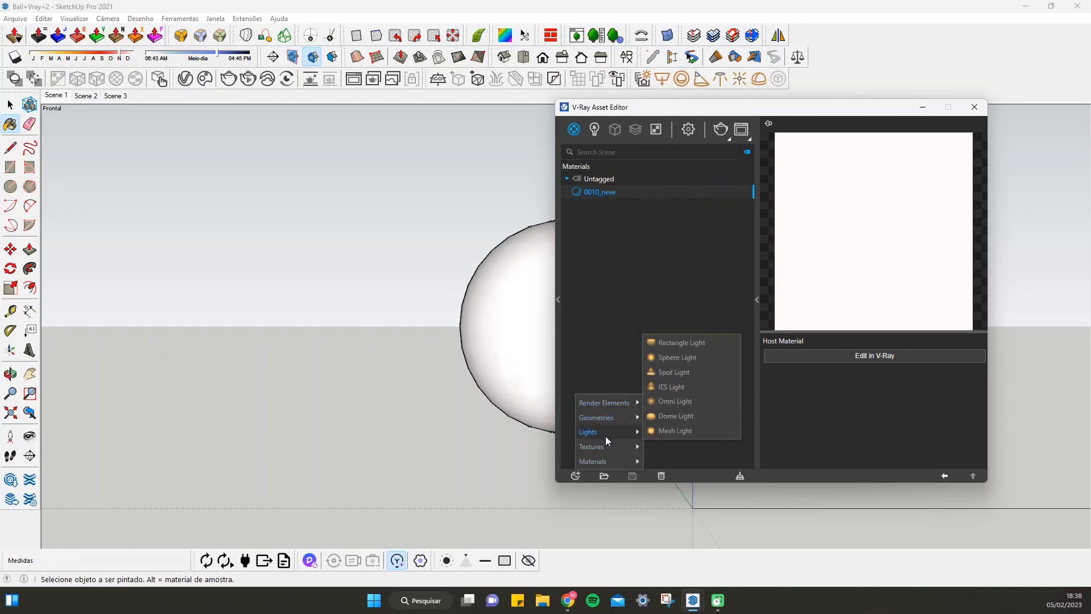
pyautogui.moveTo(605, 459)
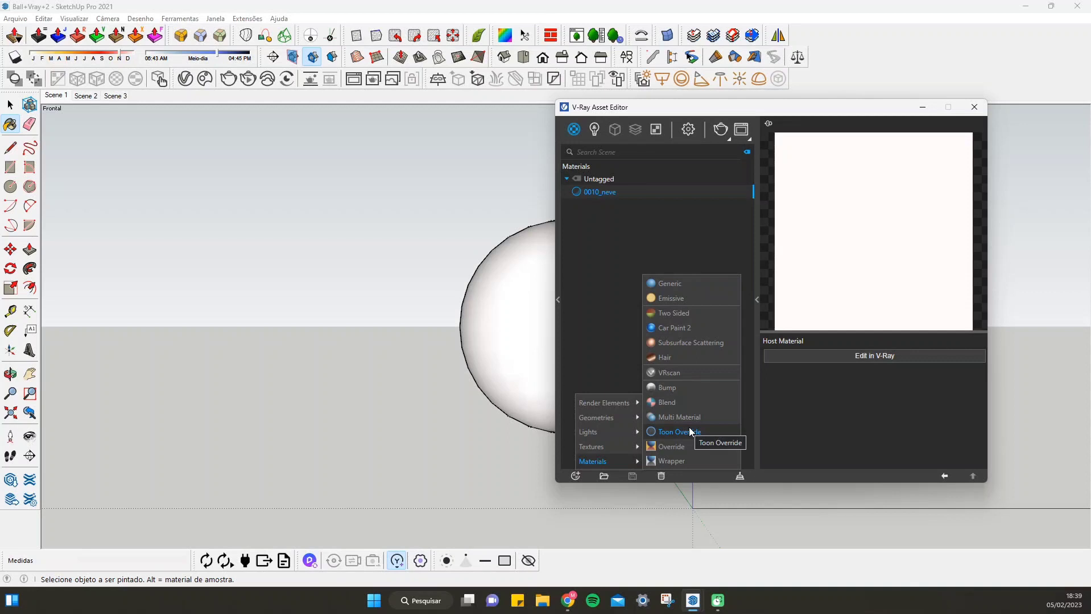
pyautogui.click(692, 288)
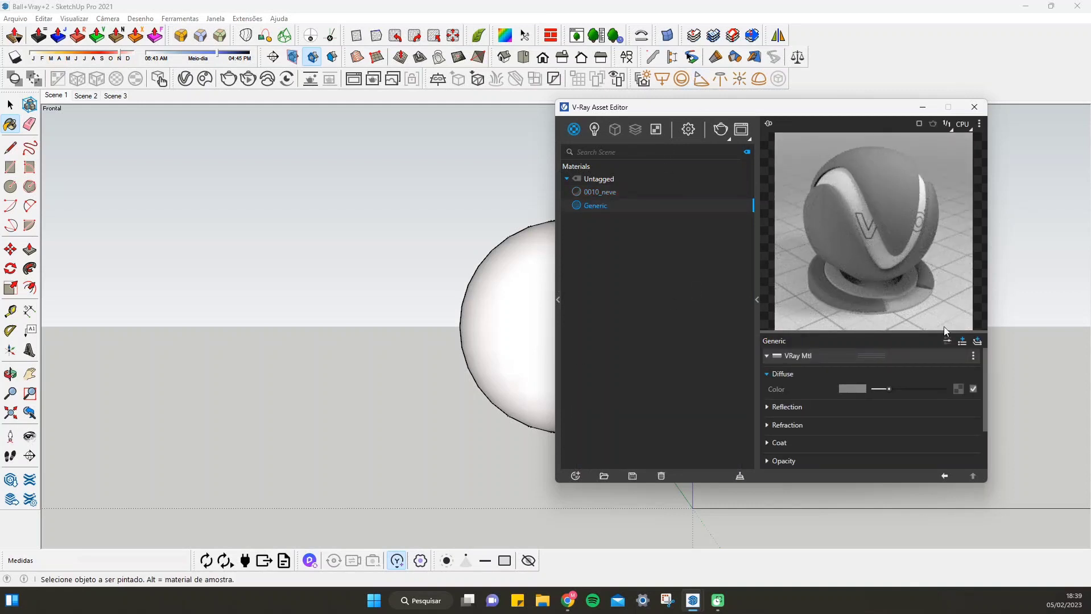
# Enlarge the V-Ray Asset Editor window vertically and place it so that part of the sphere stays uncovered
pyautogui.moveTo(786, 110); pyautogui.dragTo(406, 102)
pyautogui.moveTo(605, 474); pyautogui.dragTo(605, 543)
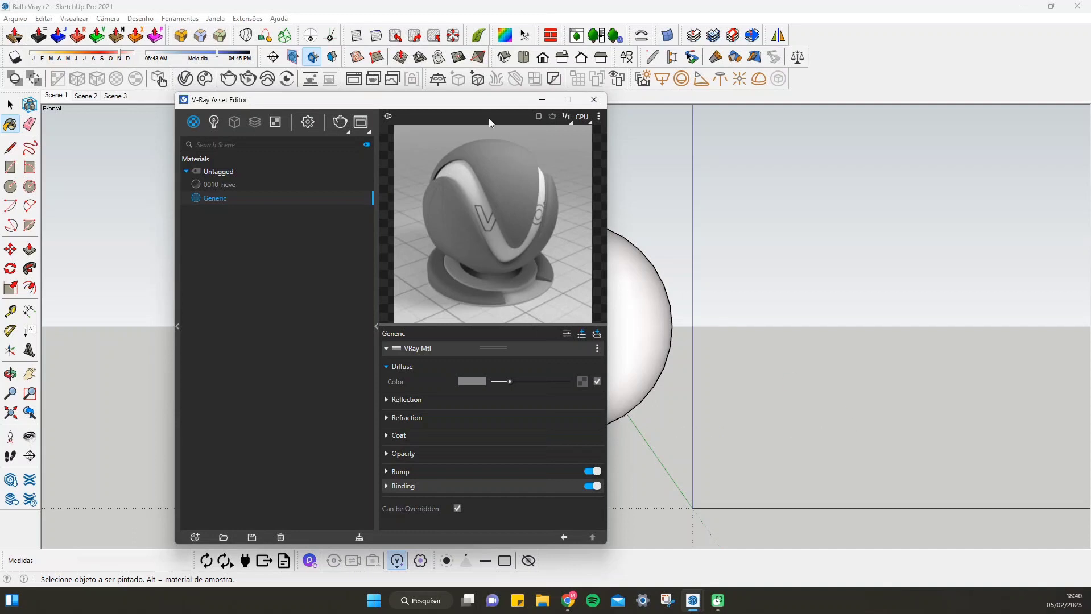
pyautogui.moveTo(490, 102); pyautogui.dragTo(928, 77)
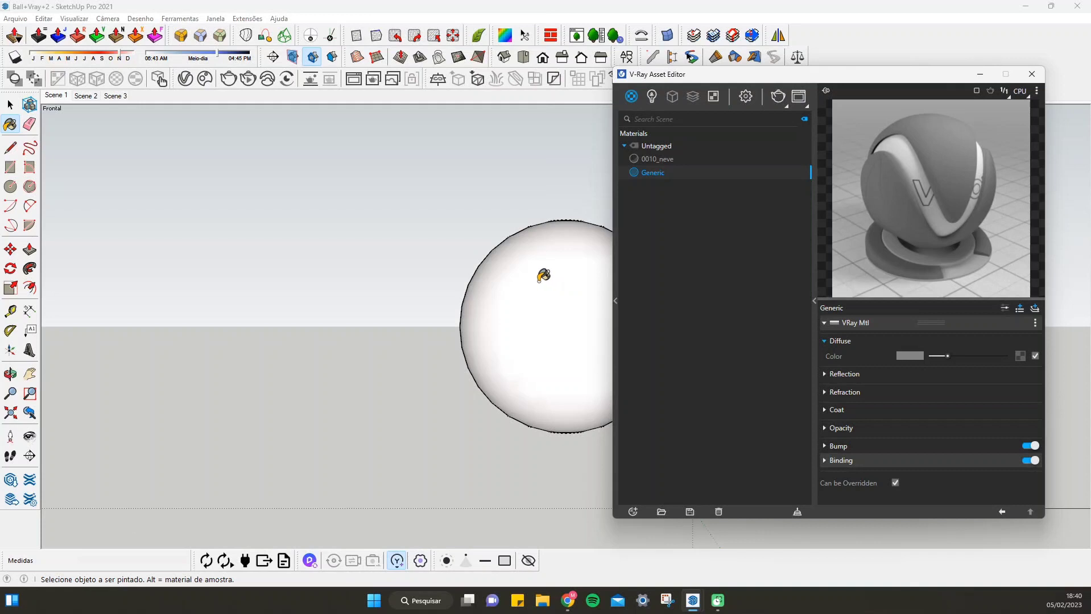
# Open the sphere's group for editing and select all of its geometry
pyautogui.click(10, 105)
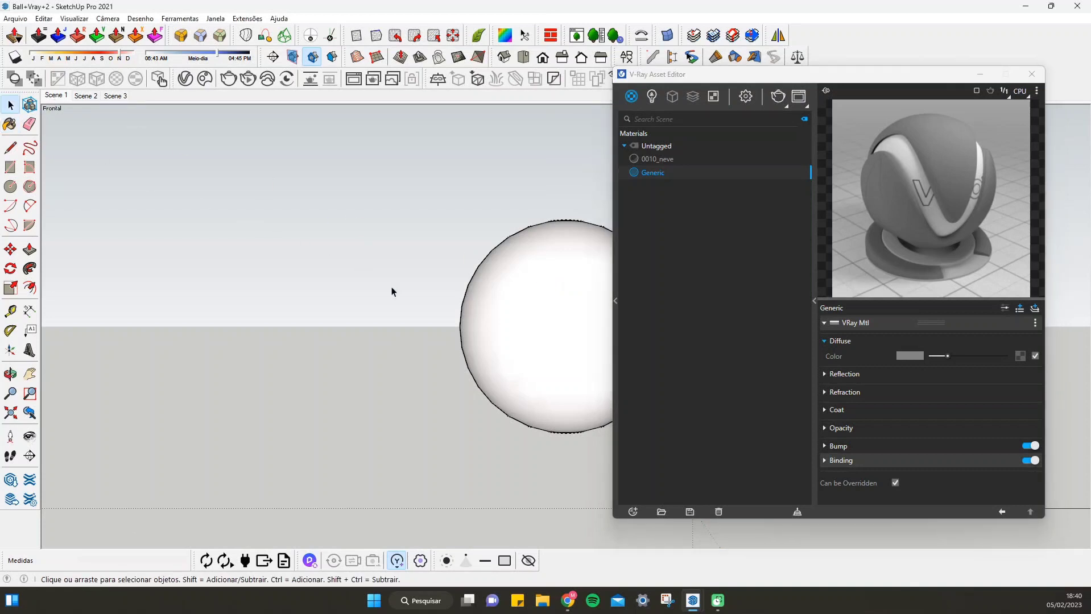
pyautogui.click(500, 347)
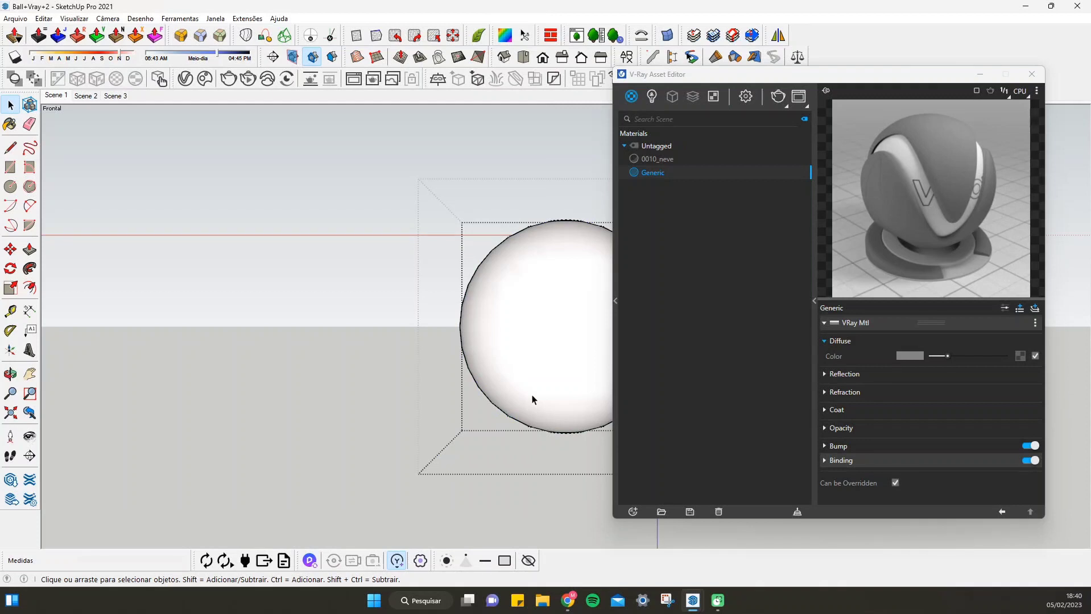
pyautogui.click(553, 318)
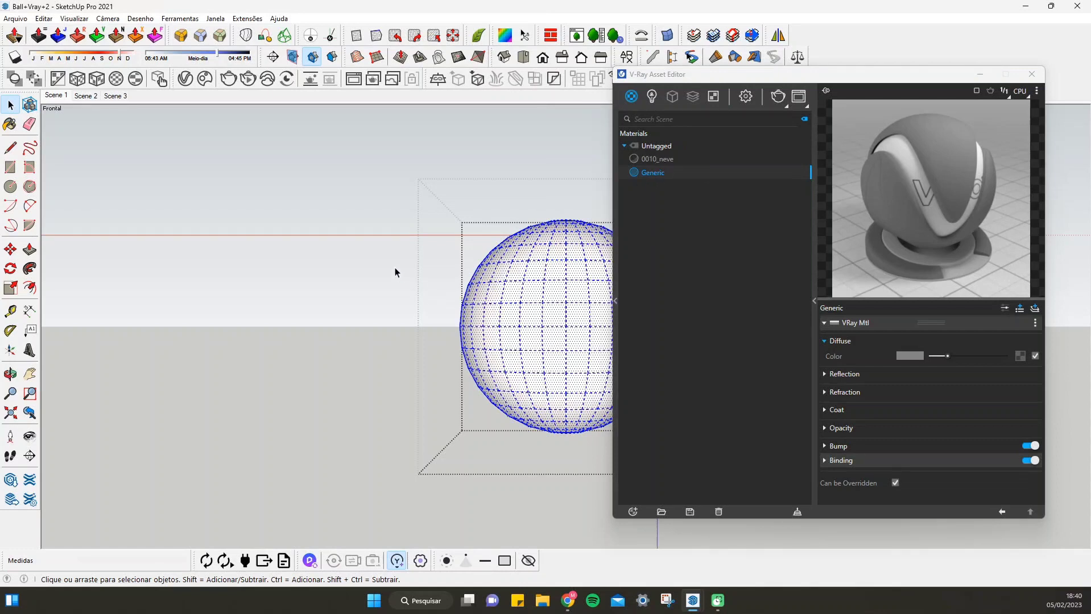
# Sample the sphere's current material with the eyedropper and make 0010_neve editable in V-Ray
pyautogui.press('b')
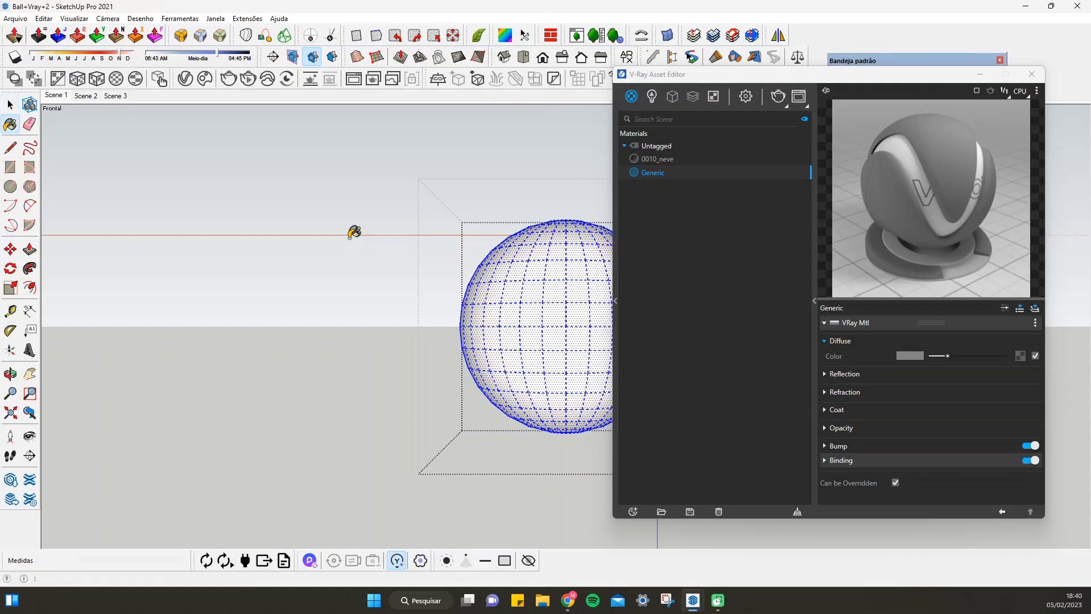
pyautogui.click(885, 62)
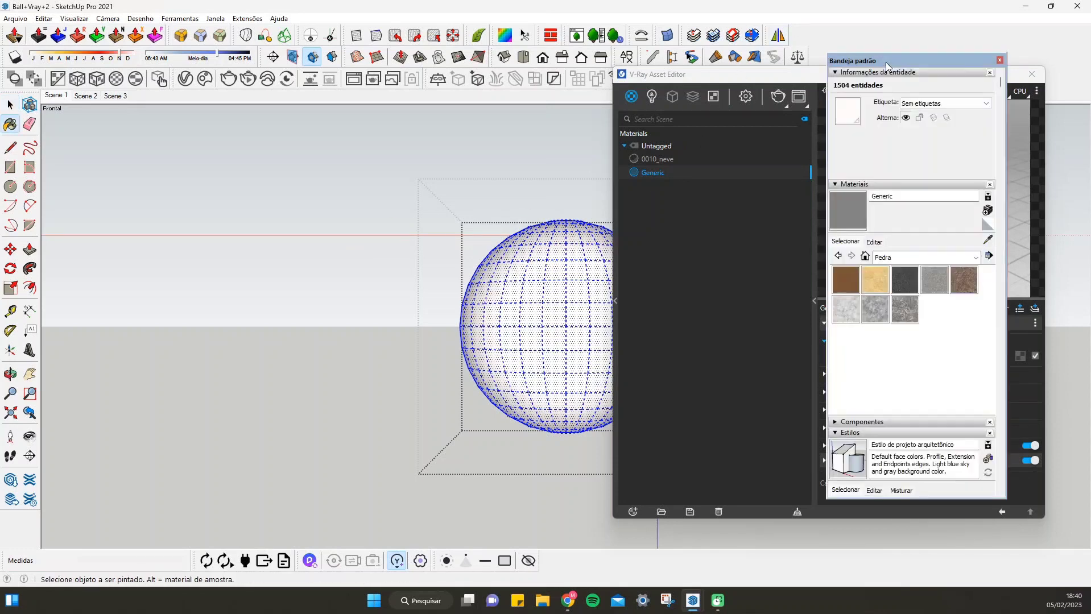
pyautogui.click(990, 241)
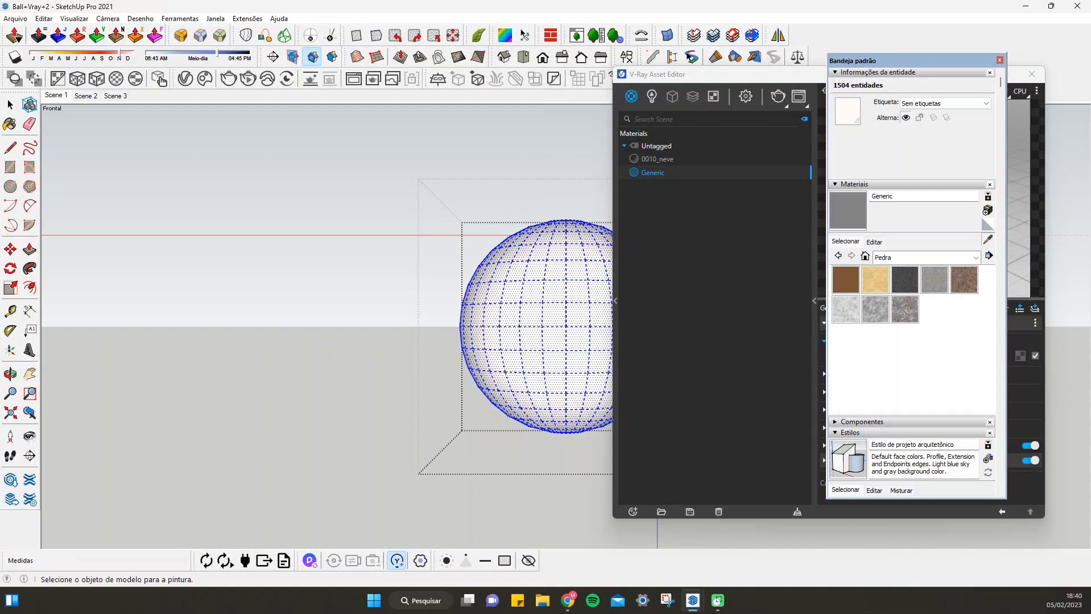
pyautogui.click(558, 287)
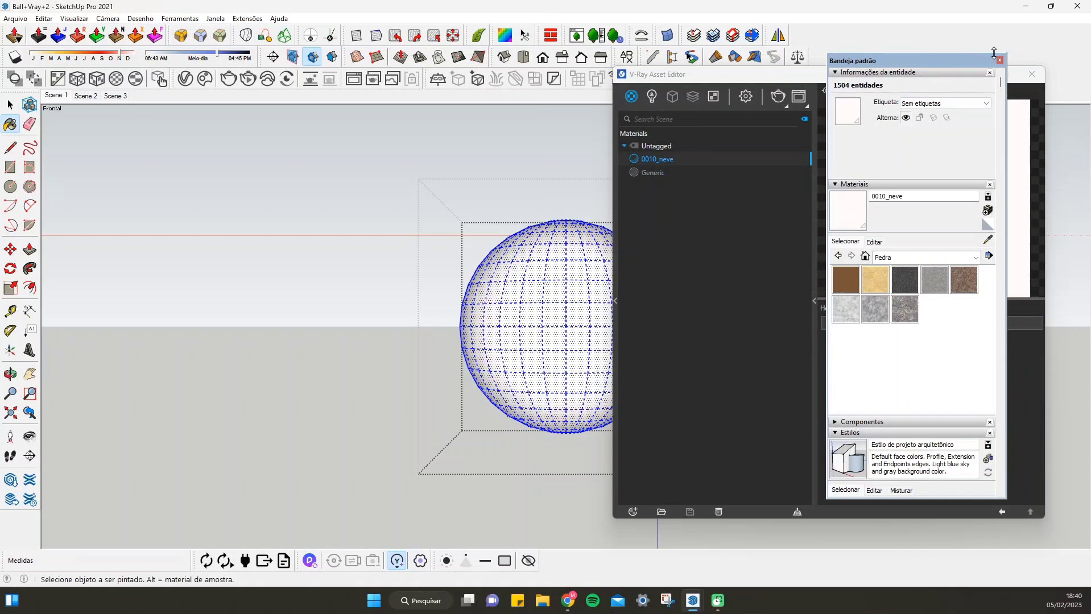
pyautogui.click(998, 59)
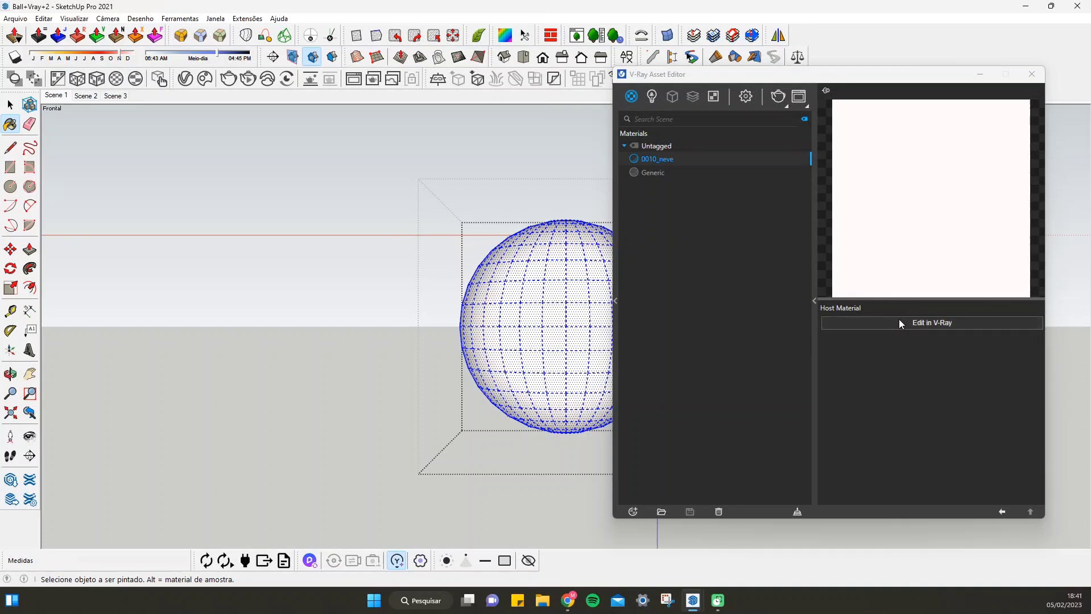
pyautogui.click(938, 323)
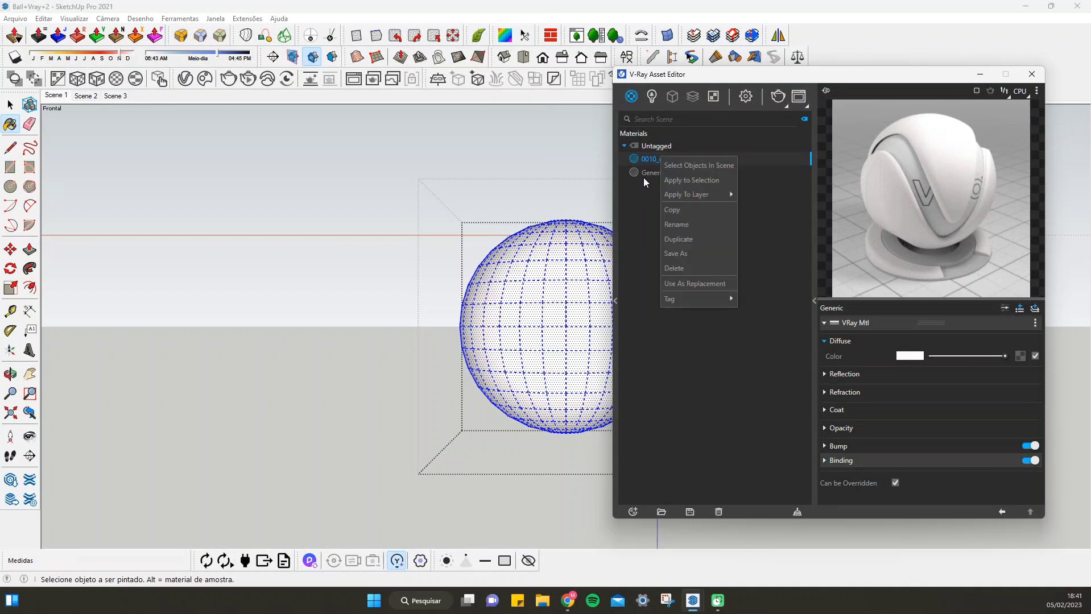
# Mark the Generic material as the replacement and replace 0010_neve with it in the scene and in all references
pyautogui.click(646, 173)
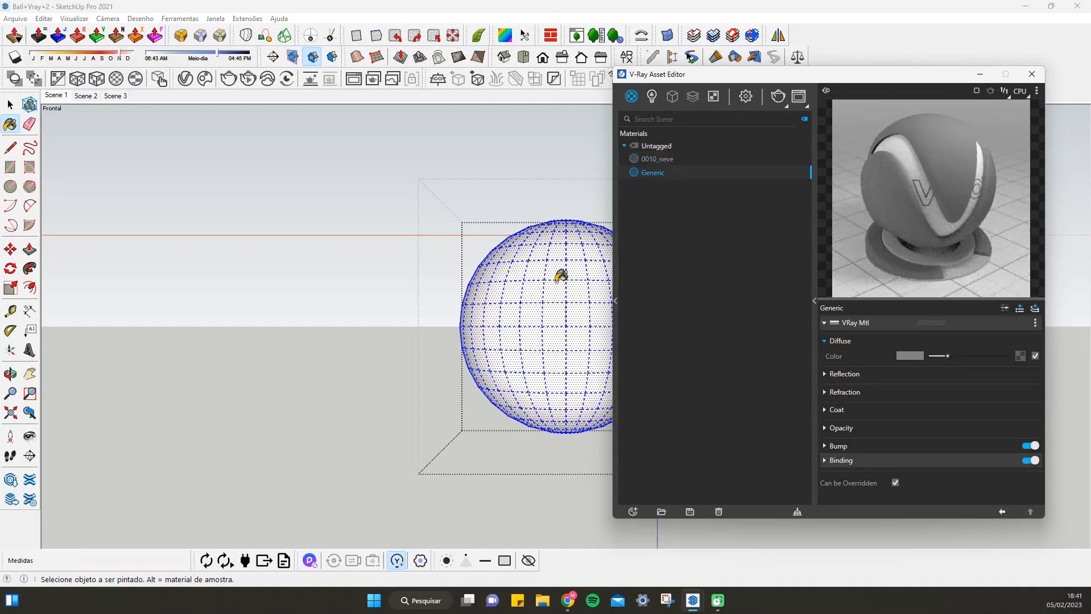
pyautogui.rightClick(656, 173)
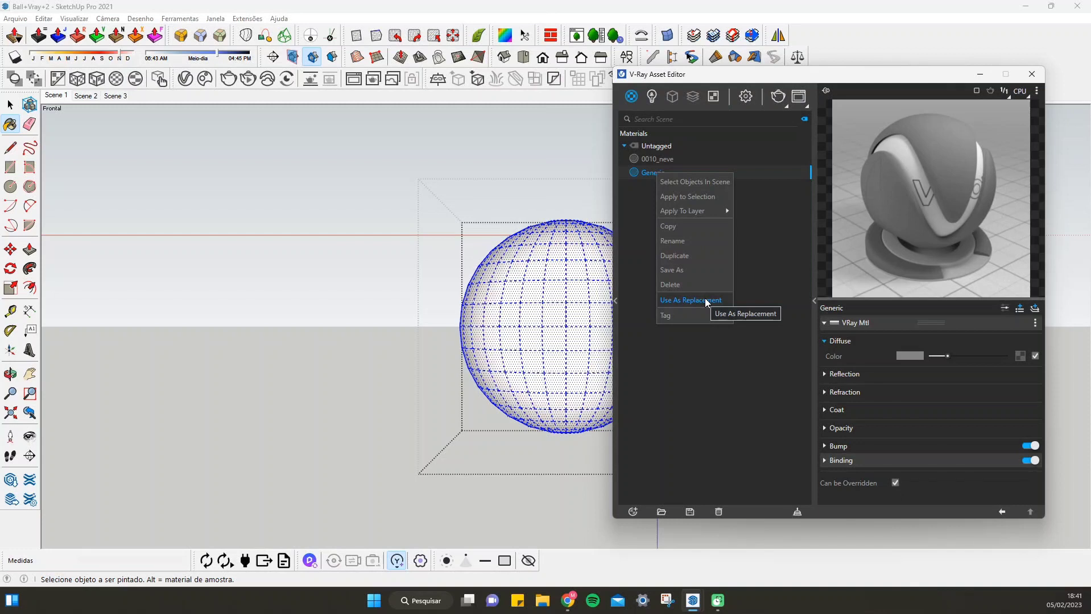
pyautogui.click(704, 299)
pyautogui.click(659, 159)
pyautogui.rightClick(666, 161)
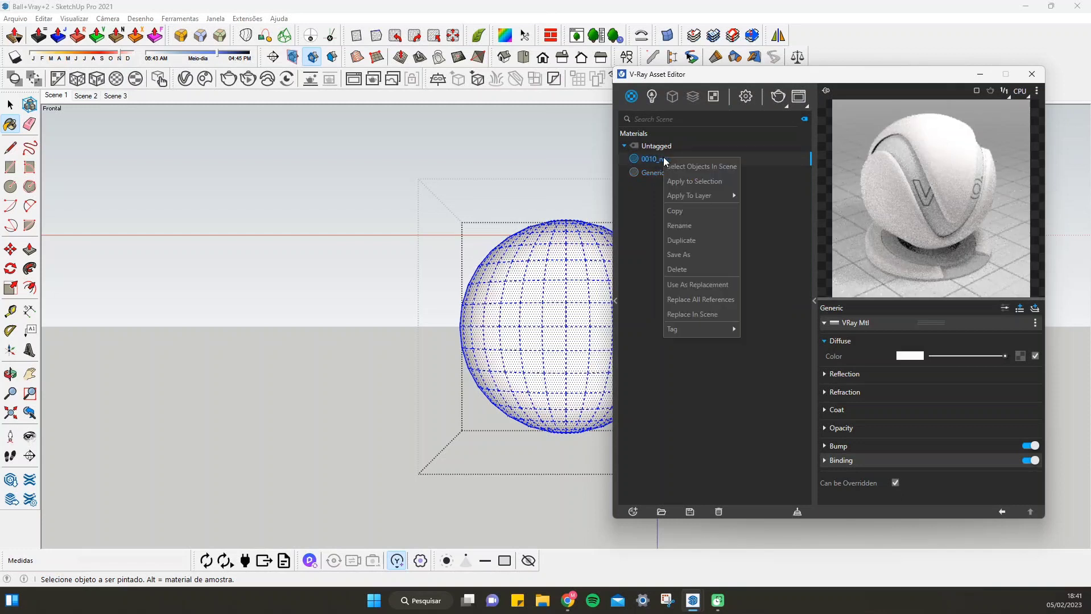
pyautogui.click(714, 314)
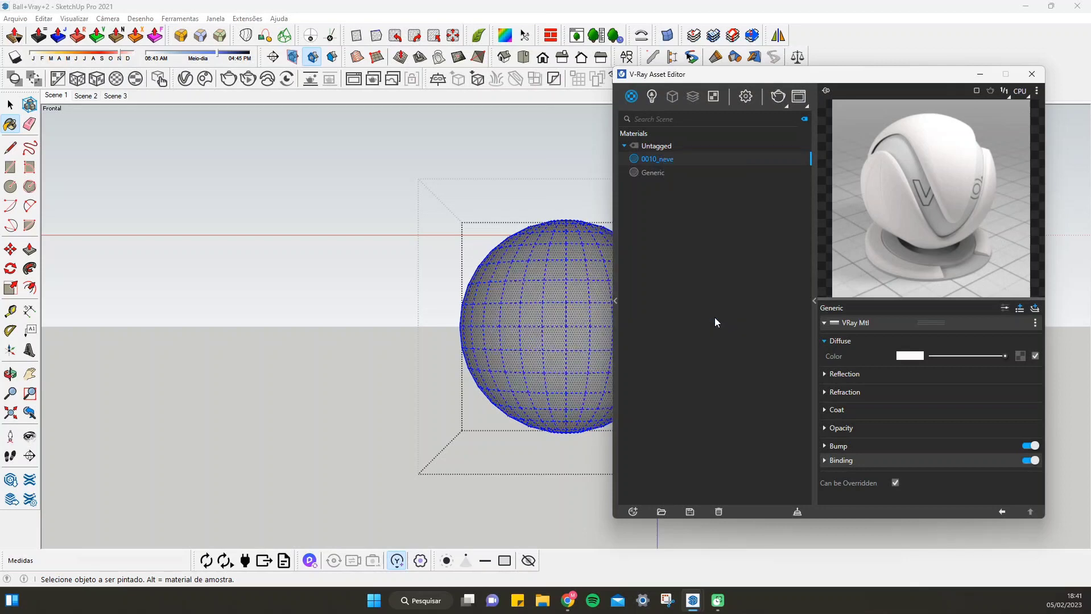
pyautogui.rightClick(667, 161)
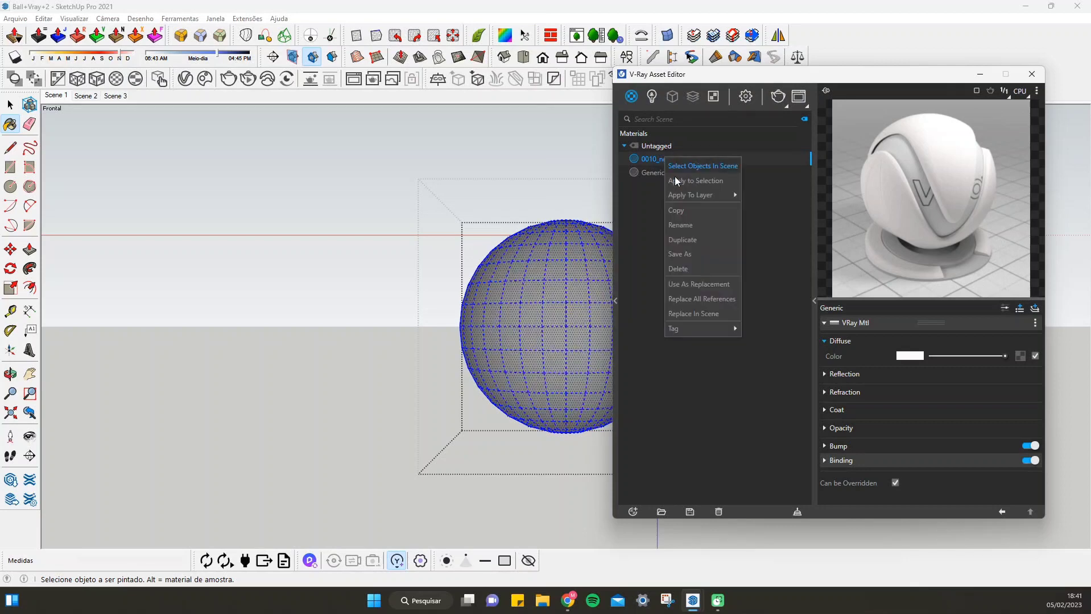
pyautogui.click(709, 301)
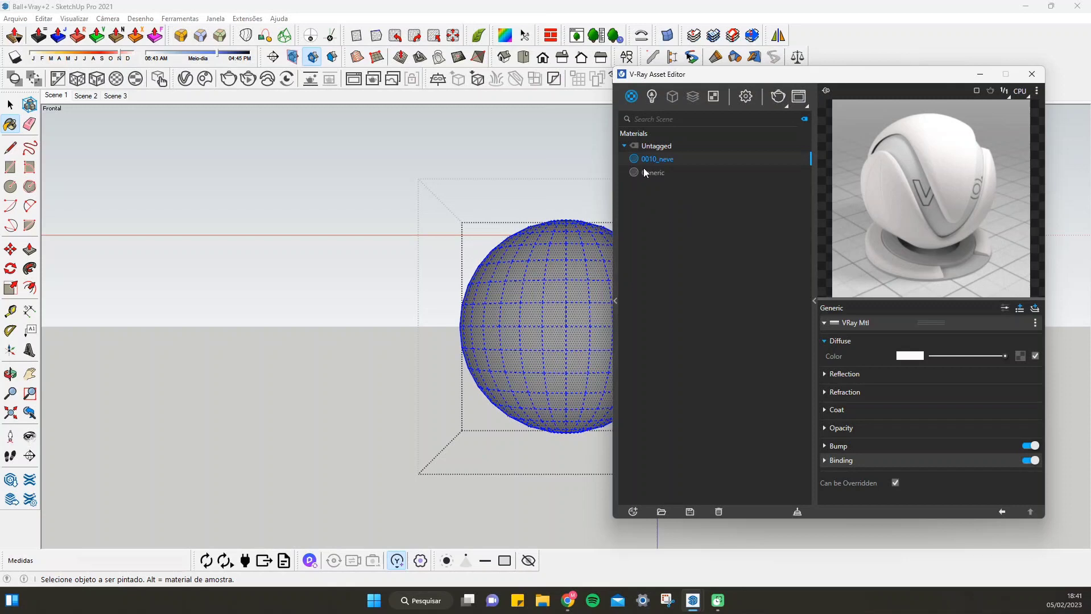
# Select the Generic material and render the sphere again in the V-Ray Frame Buffer
pyautogui.click(659, 173)
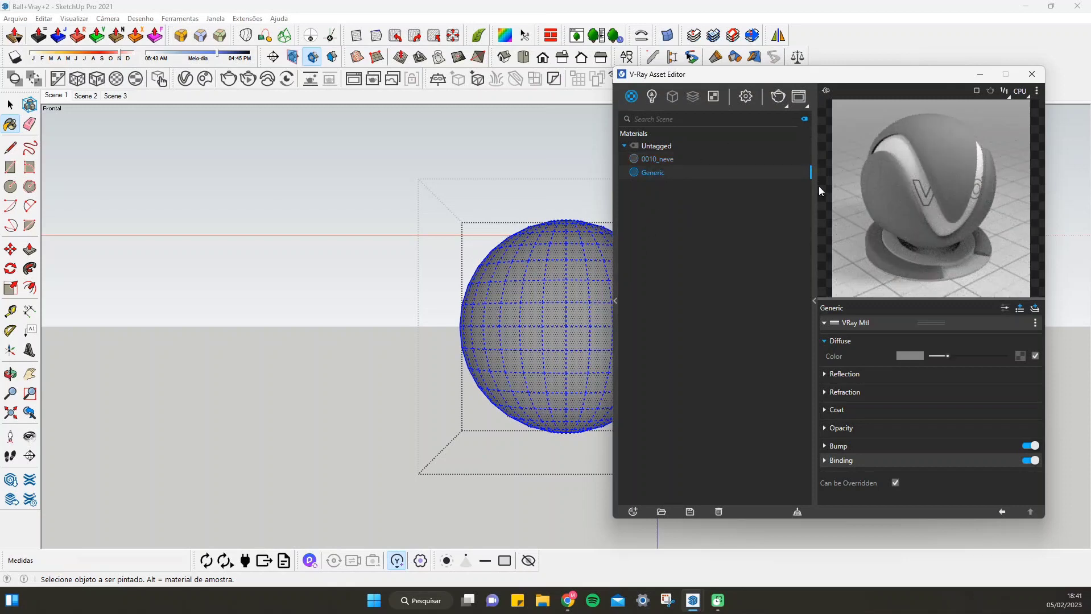
pyautogui.click(800, 99)
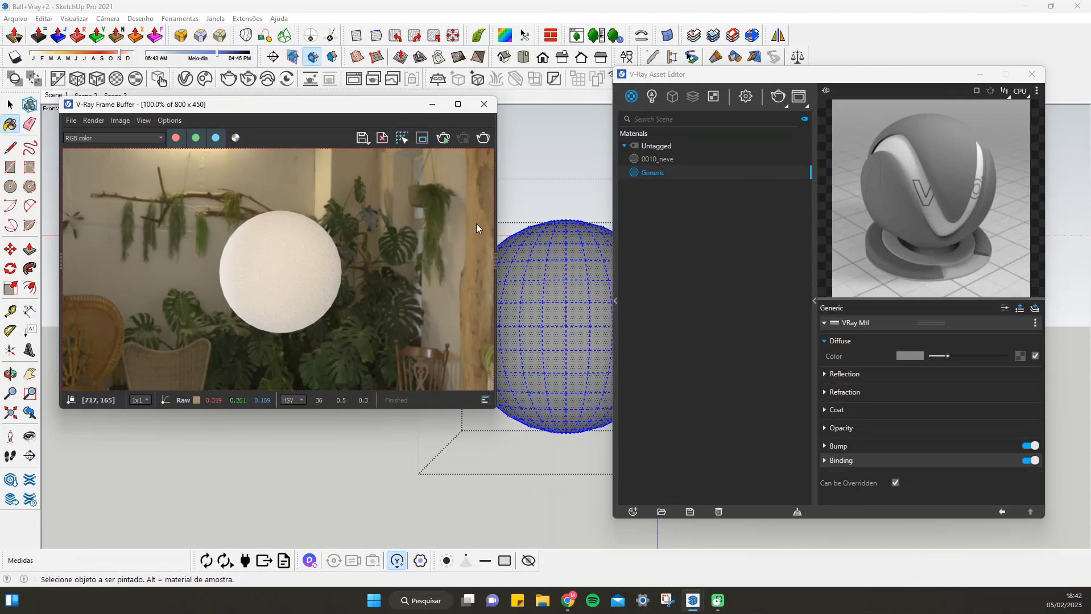
pyautogui.click(483, 142)
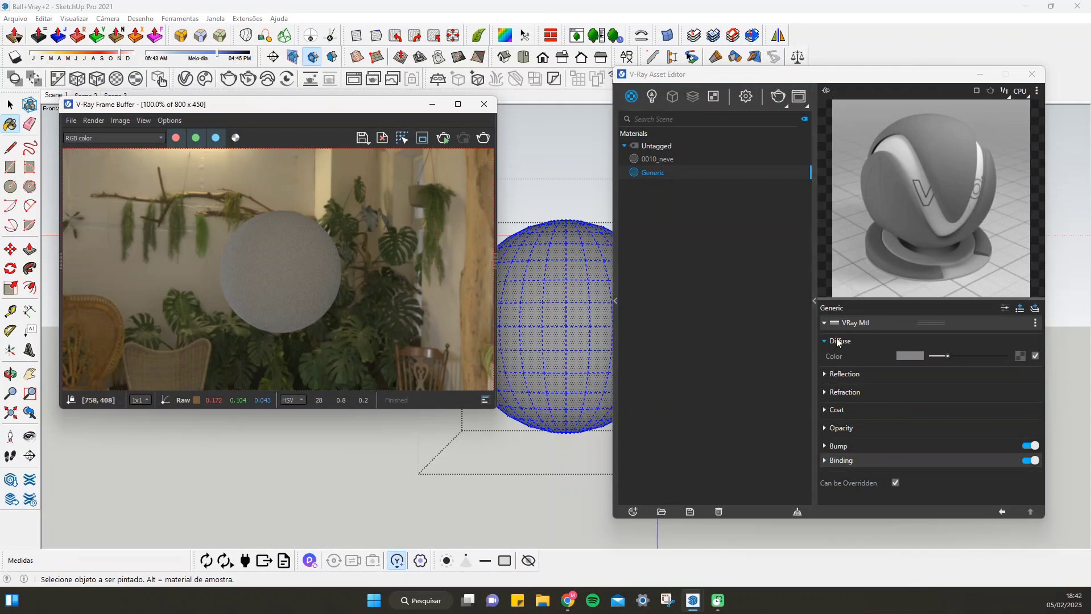
pyautogui.click(824, 323)
pyautogui.click(823, 323)
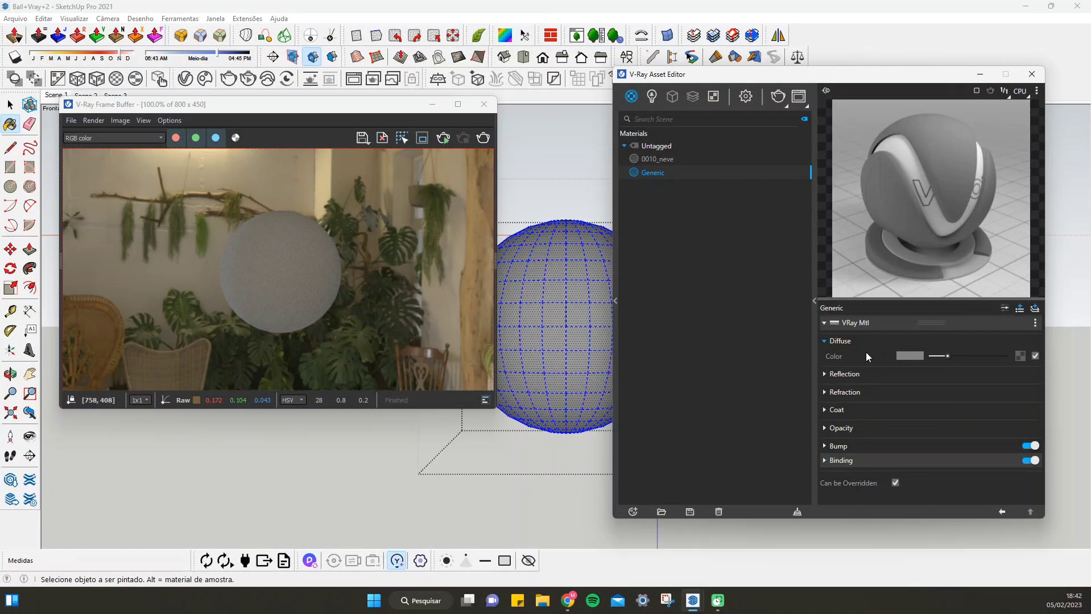
# Set the Generic material's diffuse color to a red of about R 0.819, G 0.223, B 0.223
pyautogui.click(913, 353)
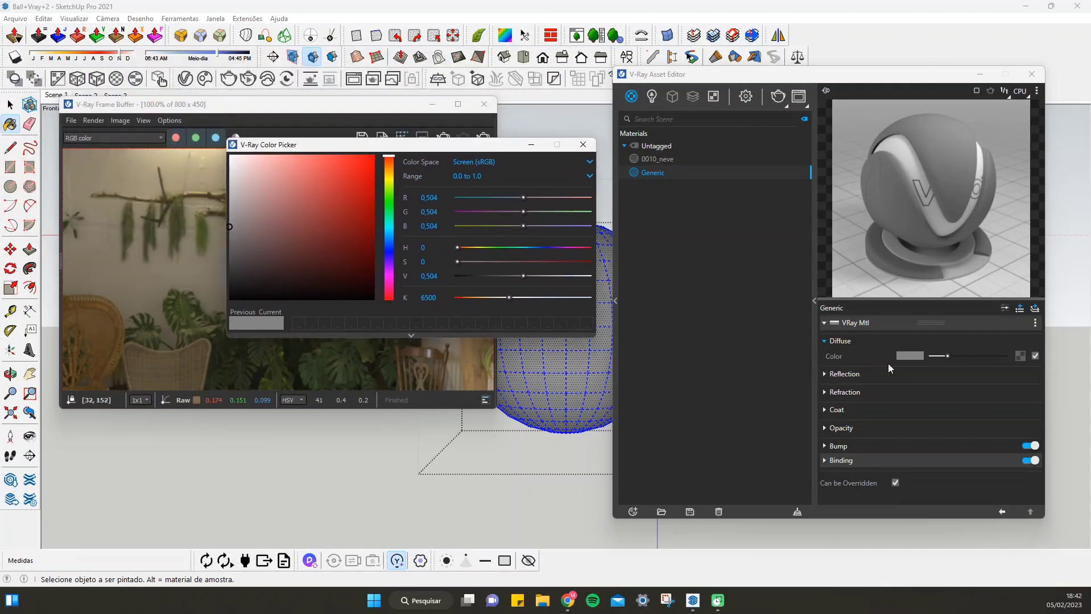
pyautogui.moveTo(946, 356); pyautogui.dragTo(973, 356)
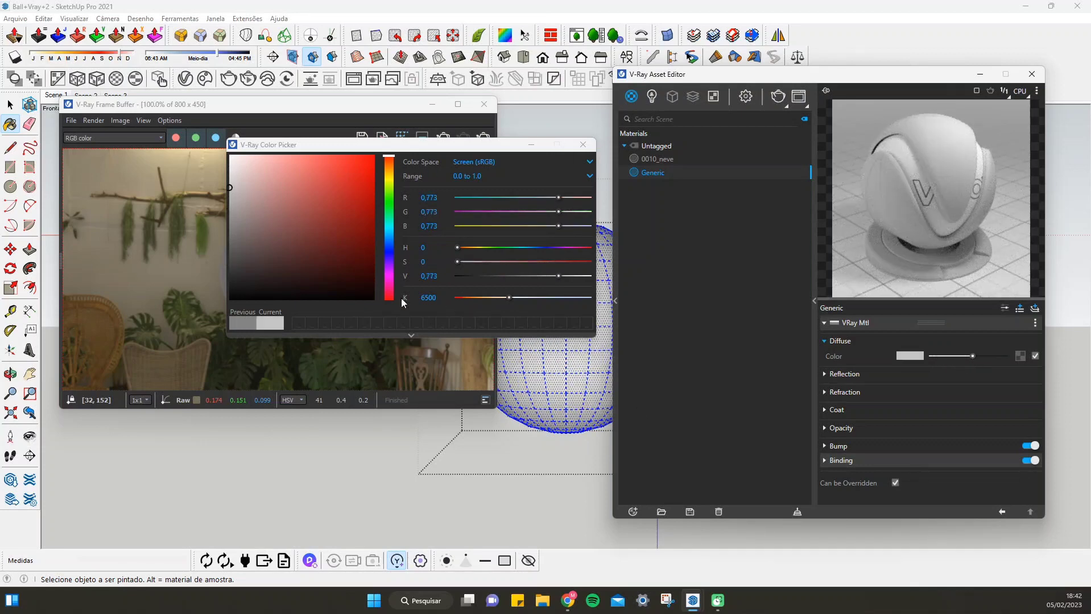
pyautogui.click(290, 184)
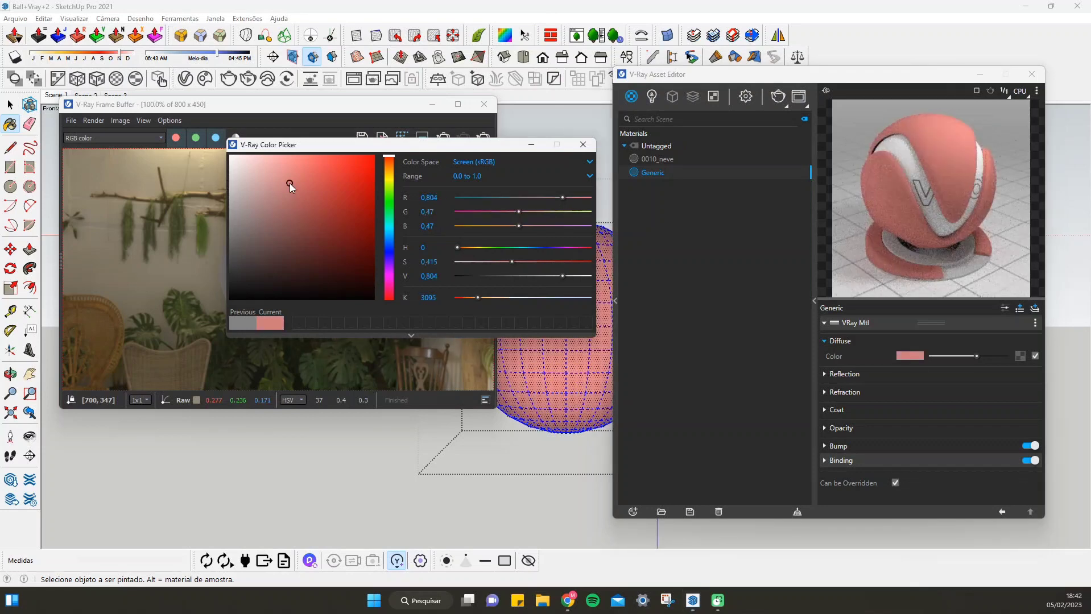
pyautogui.moveTo(976, 358)
pyautogui.mouseDown()
pyautogui.moveTo(1004, 356)
pyautogui.moveTo(911, 356)
pyautogui.moveTo(1002, 349)
pyautogui.moveTo(927, 354)
pyautogui.moveTo(987, 356)
pyautogui.mouseUp()
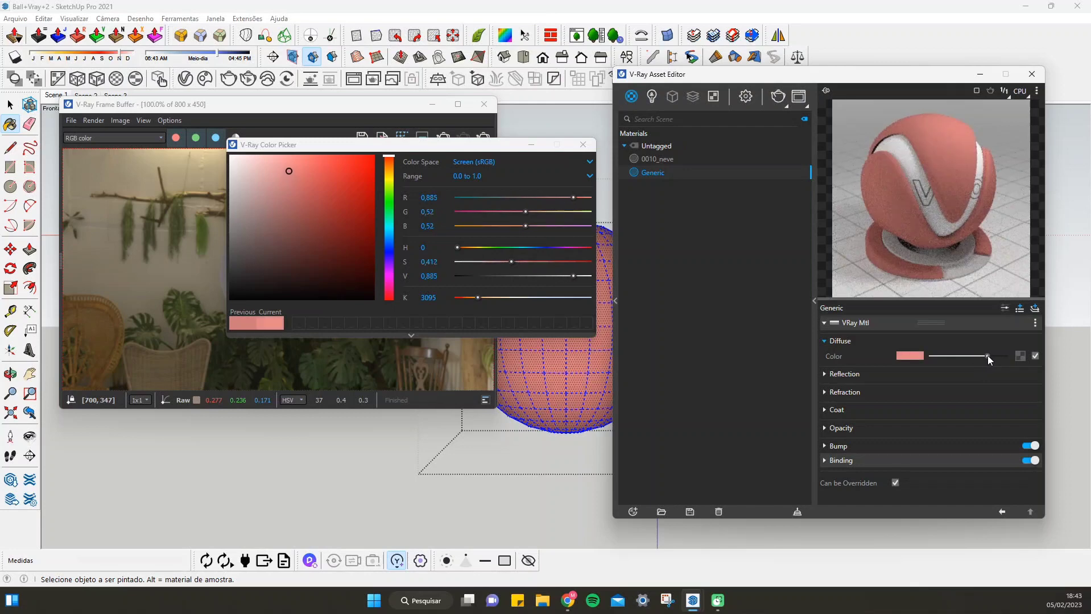
pyautogui.click(334, 169)
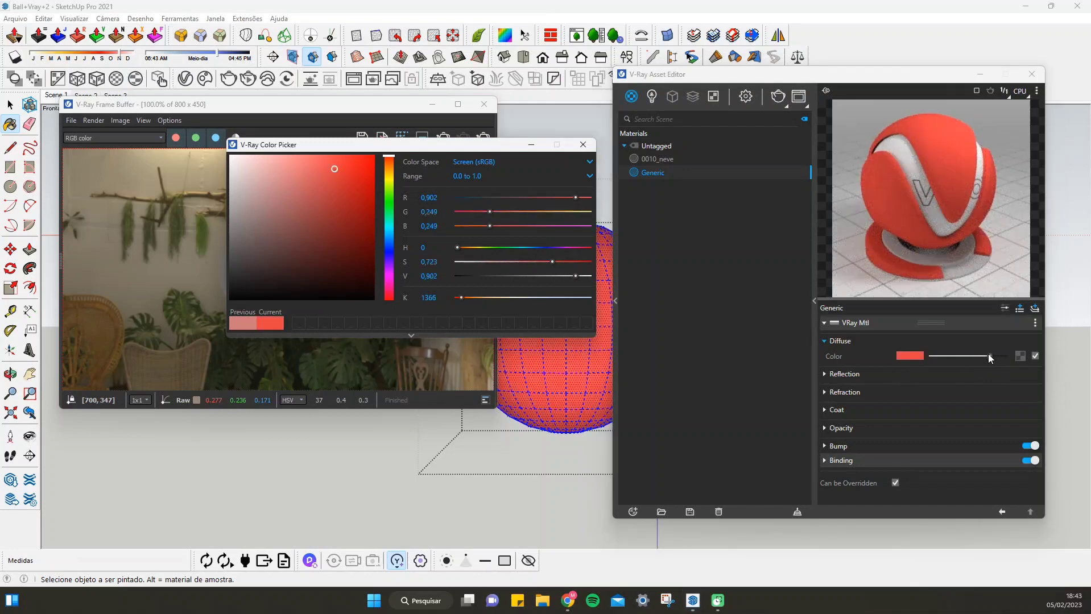
pyautogui.moveTo(988, 355)
pyautogui.mouseDown()
pyautogui.moveTo(935, 361)
pyautogui.moveTo(978, 351)
pyautogui.mouseUp()
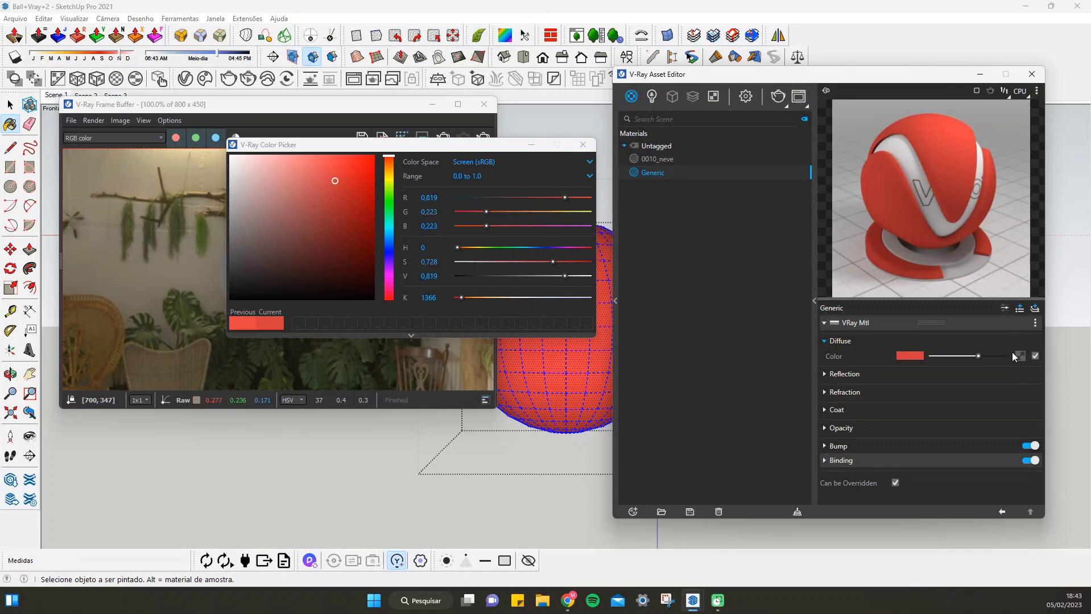
# Paint the selected sphere geometry with Piso de madeira escuro from the Madeiras collection and close the material and color windows
pyautogui.click(16, 123)
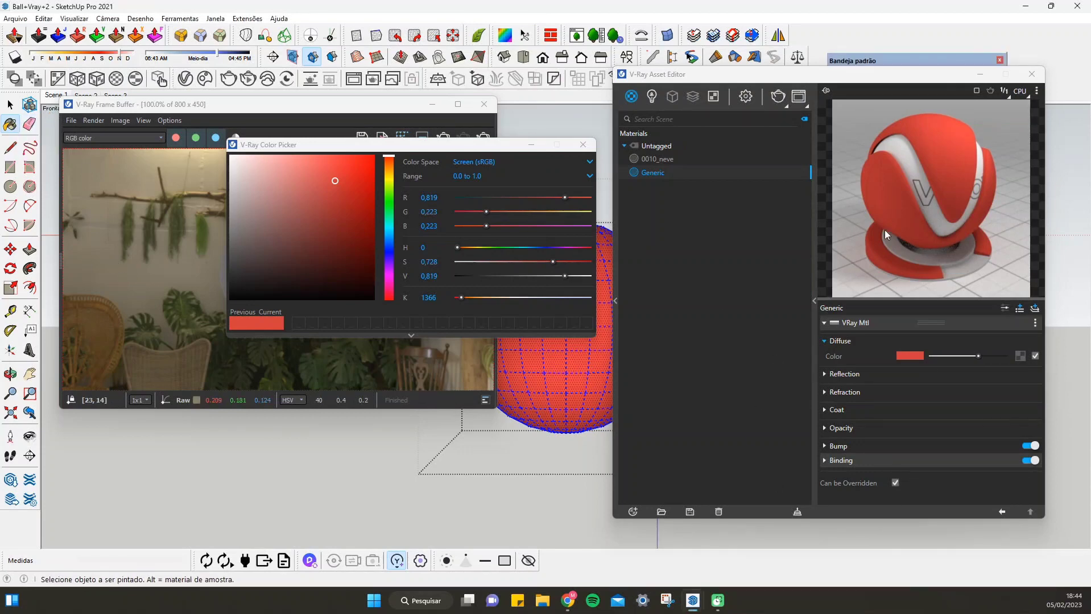
pyautogui.moveTo(901, 61)
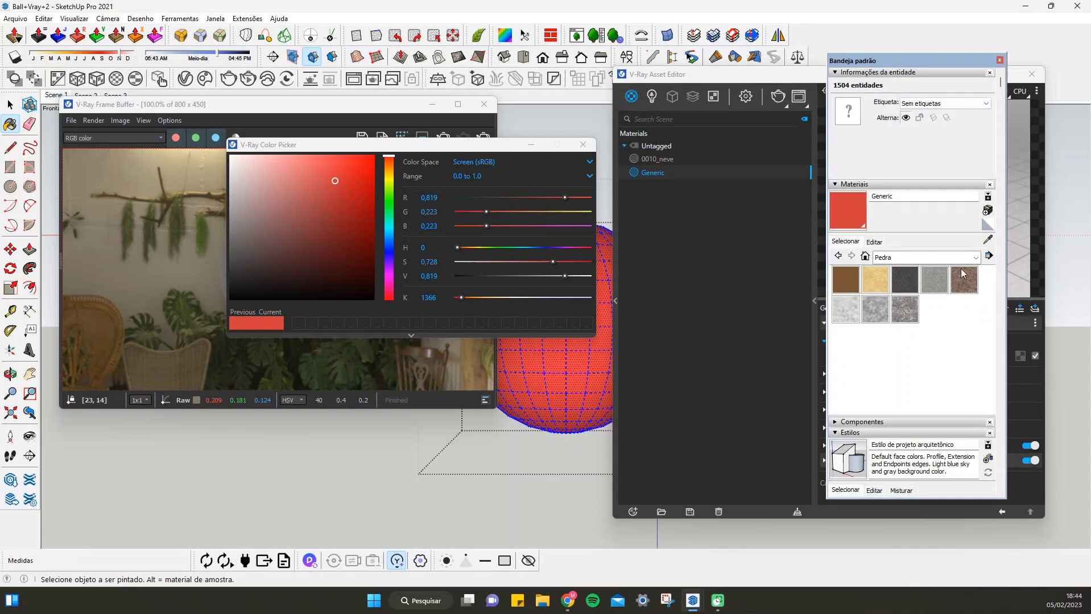
pyautogui.click(975, 257)
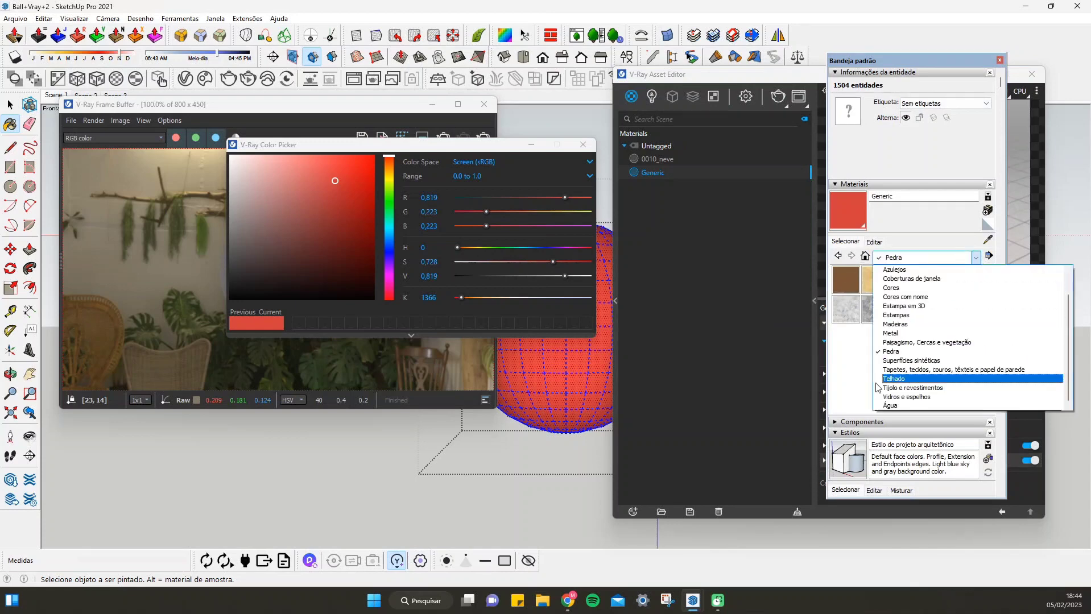
pyautogui.click(895, 324)
pyautogui.click(845, 343)
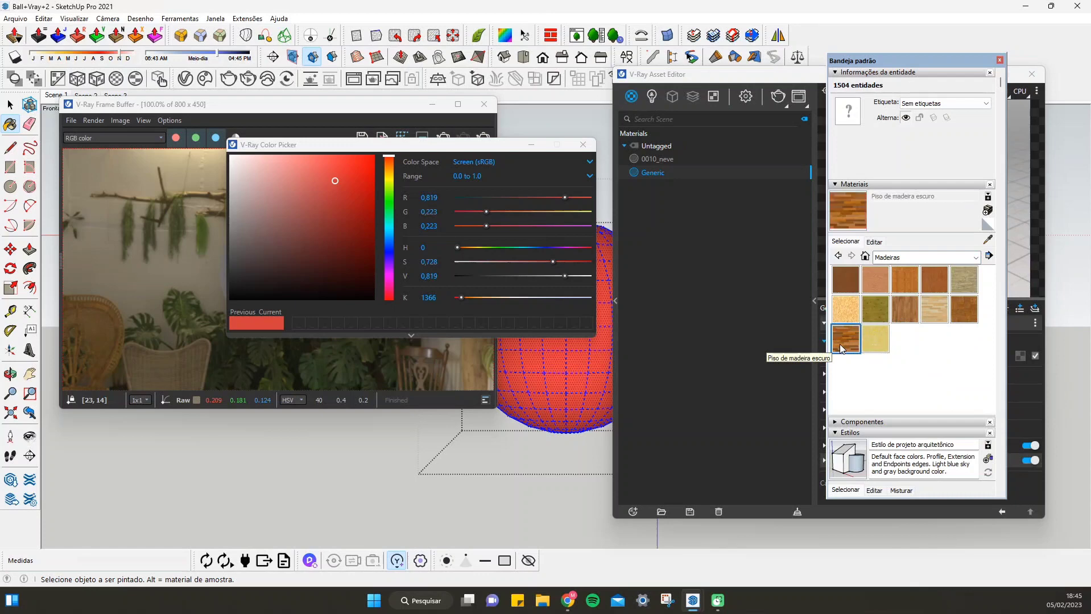
pyautogui.click(557, 354)
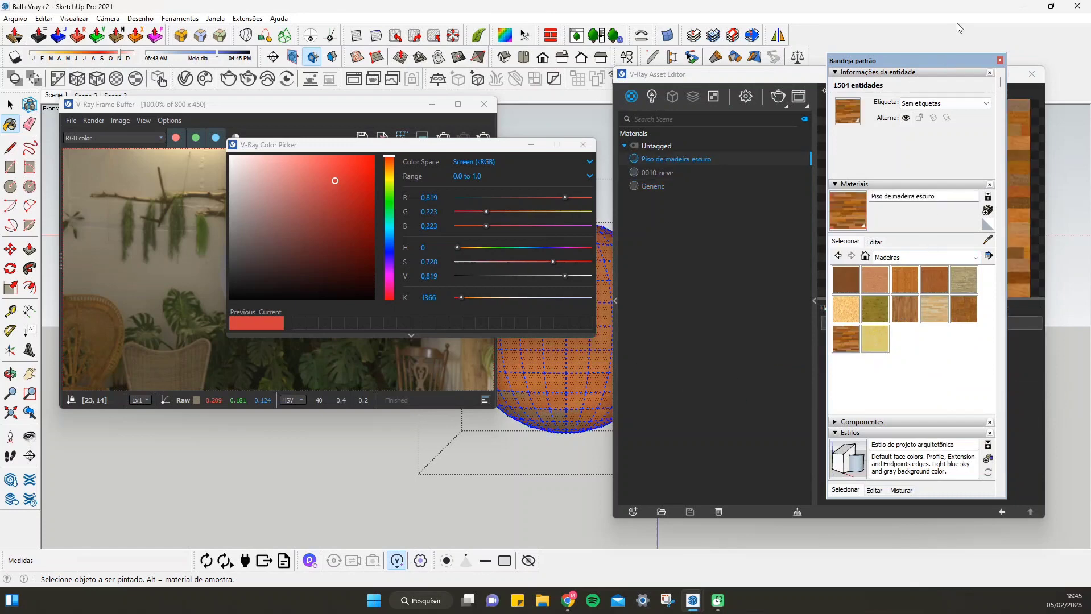
pyautogui.click(999, 60)
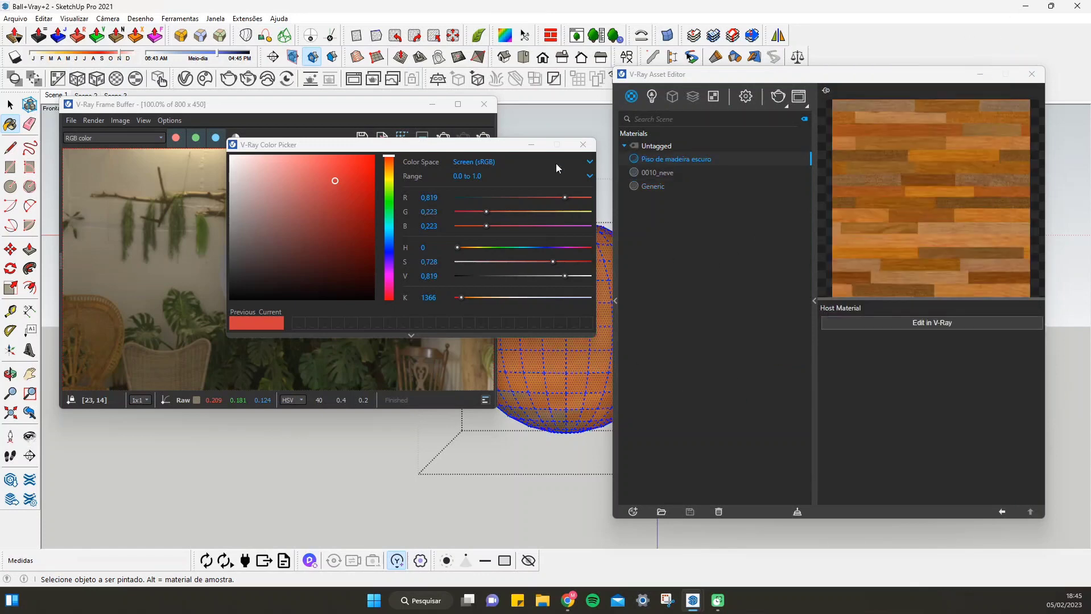
pyautogui.click(583, 145)
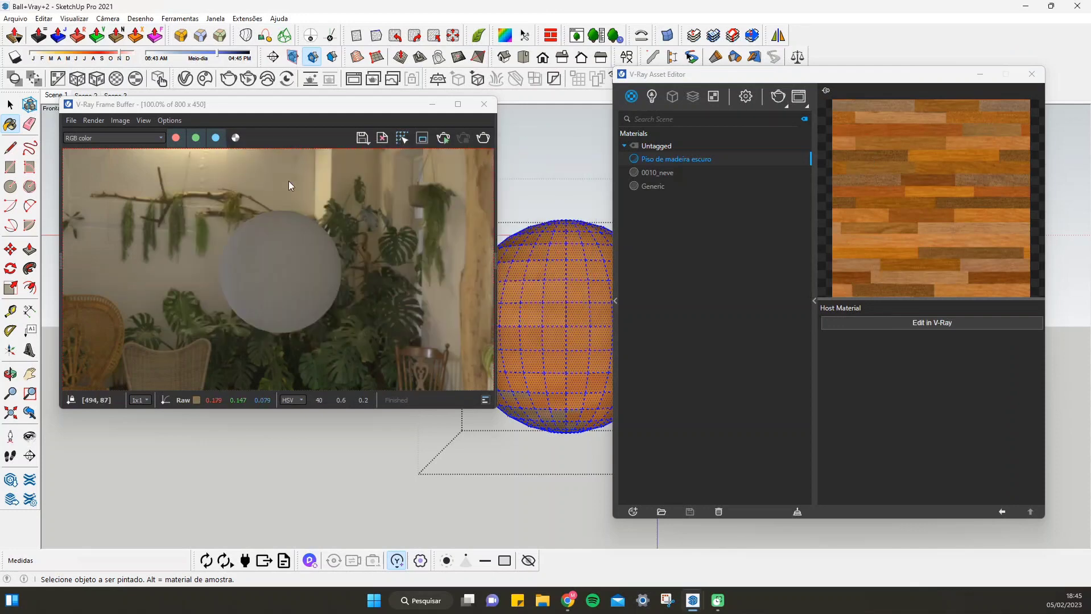
# Apply a Spherical Map (View) UV projection to the sphere with SketchUV and render the result
pyautogui.click(505, 35)
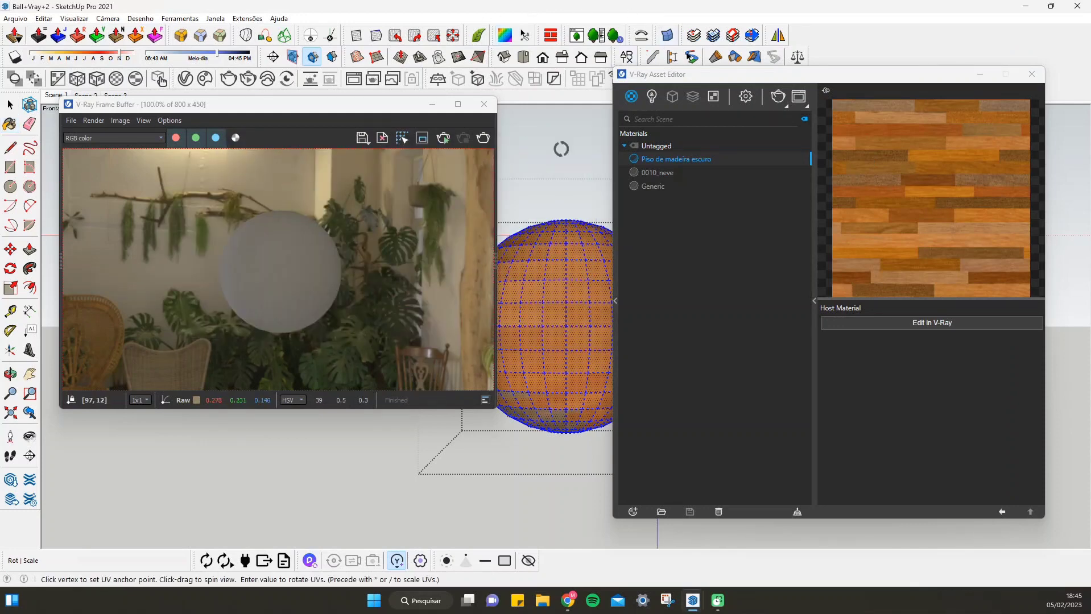
pyautogui.rightClick(565, 324)
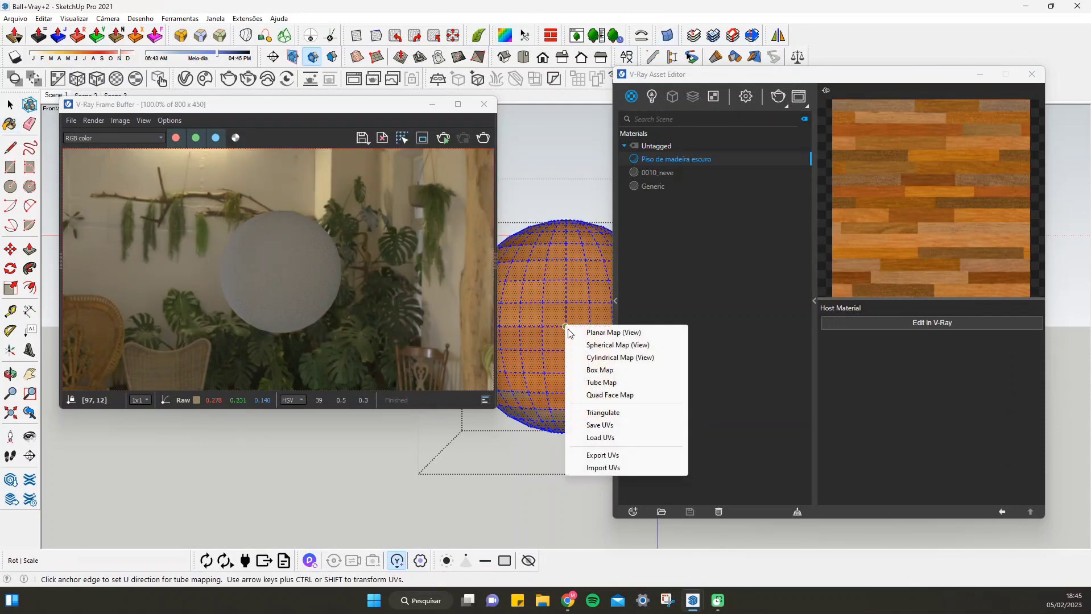
pyautogui.click(598, 348)
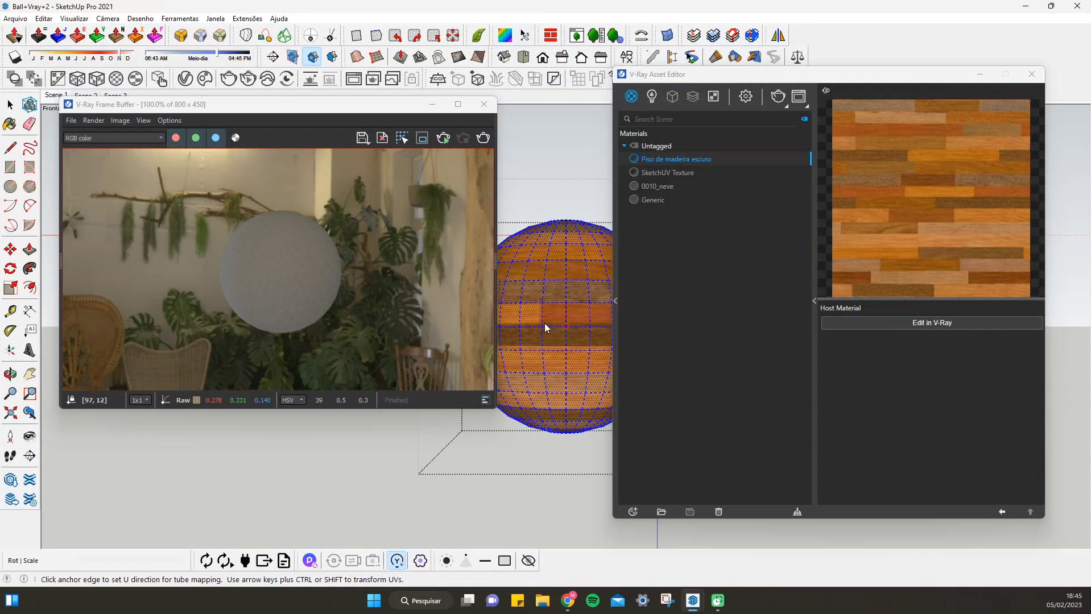
pyautogui.click(11, 105)
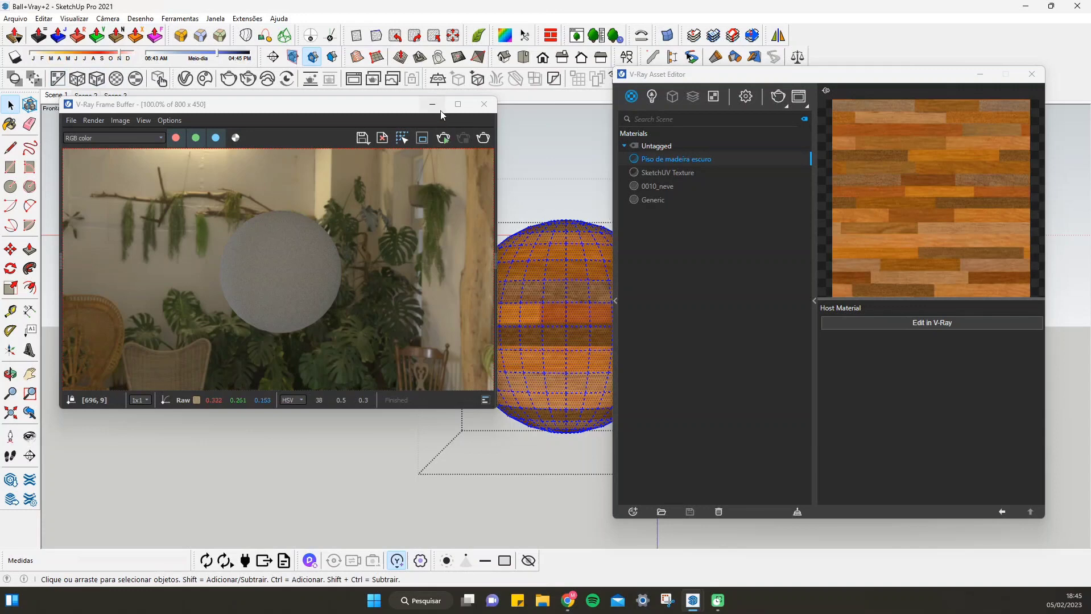
pyautogui.click(483, 139)
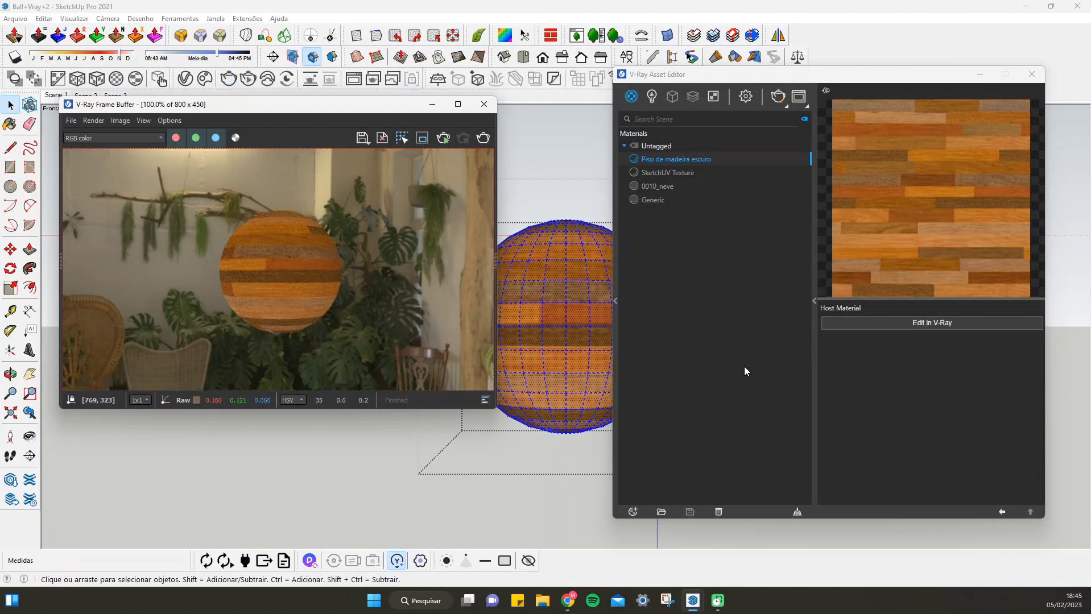
# Make Piso de madeira escuro editable in V-Ray and wrap its diffuse texture in a Color Correction
pyautogui.click(927, 322)
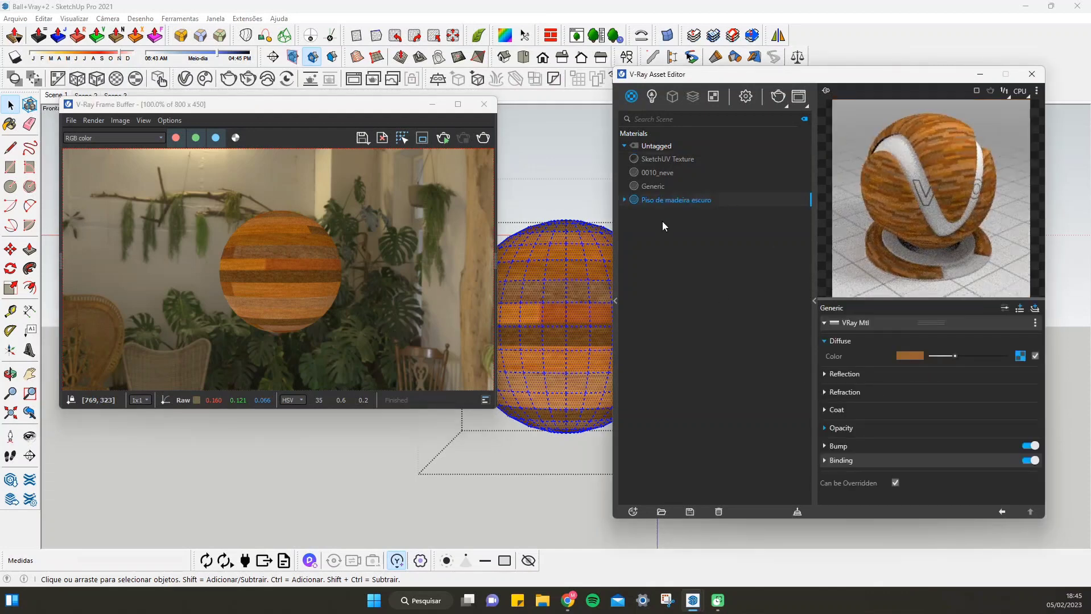
pyautogui.rightClick(1020, 357)
pyautogui.moveTo(1005, 408)
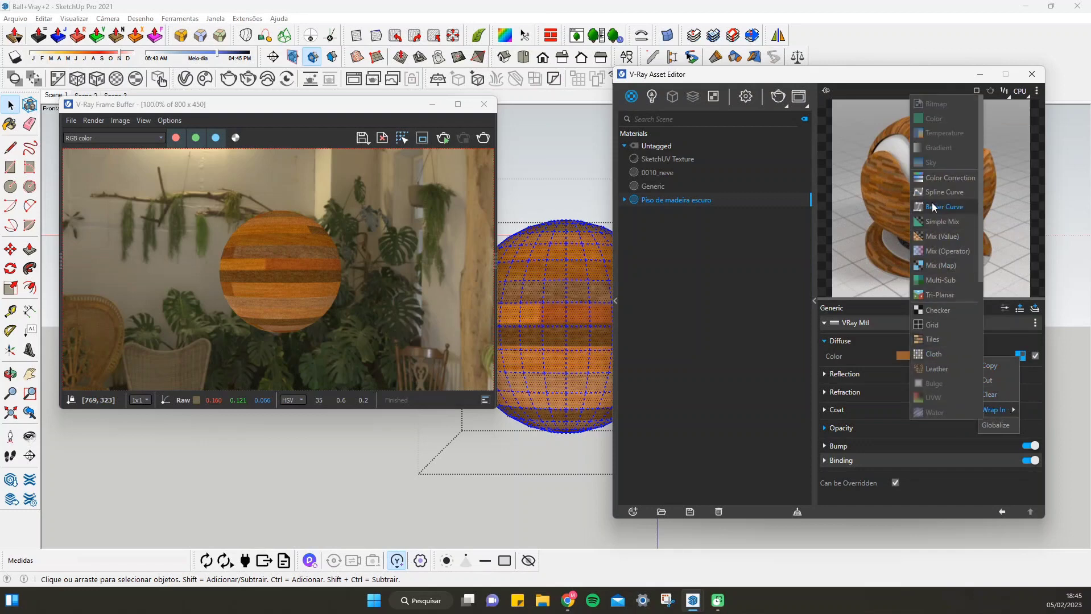
pyautogui.click(937, 177)
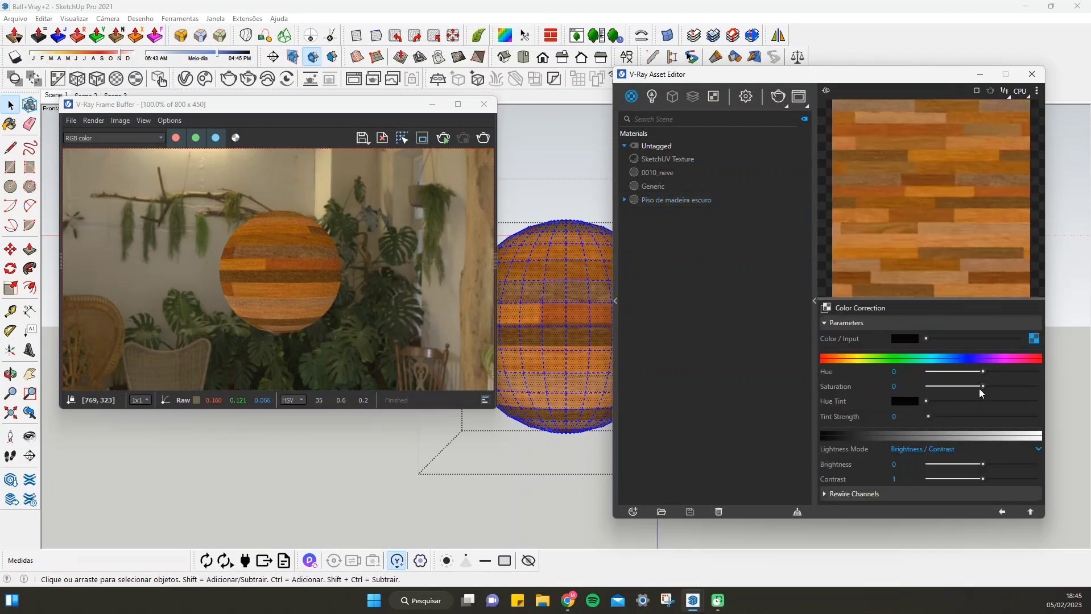
# Set the Color Correction's saturation to 0.03 and render the sphere
pyautogui.moveTo(983, 389)
pyautogui.mouseDown()
pyautogui.moveTo(922, 388)
pyautogui.moveTo(962, 387)
pyautogui.mouseUp()
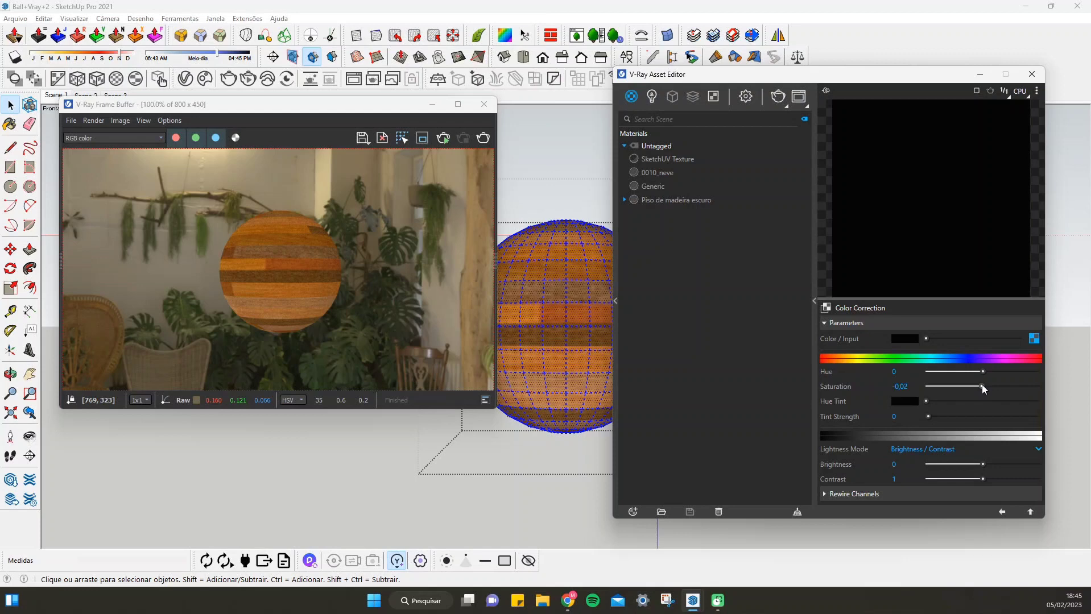
pyautogui.moveTo(983, 389); pyautogui.dragTo(986, 389)
pyautogui.click(484, 138)
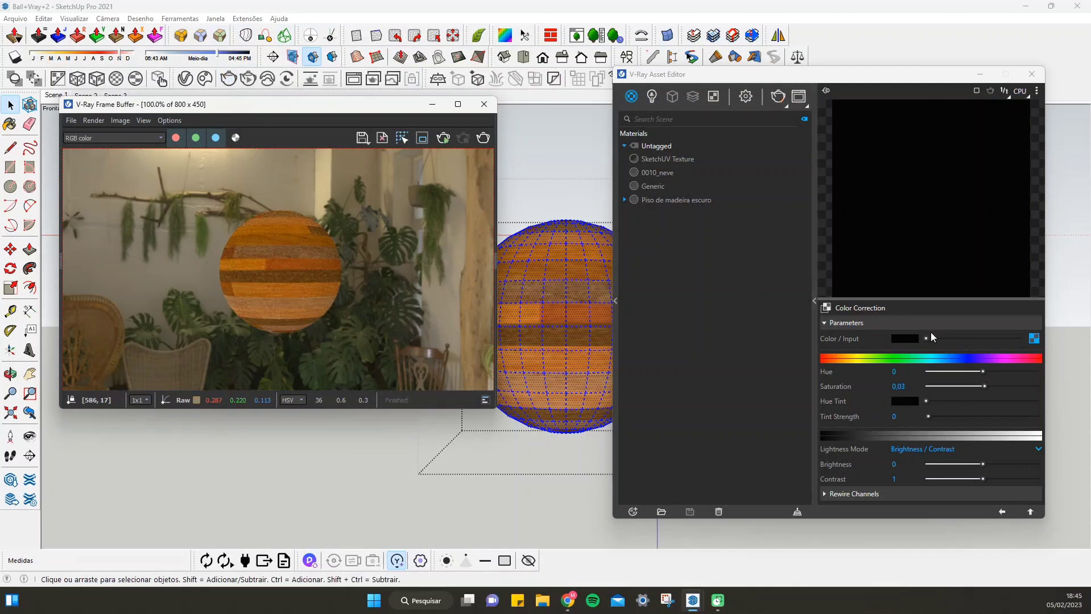
# Set the Color Correction's Color / Input to white and check the bitmap in its texture slot
pyautogui.moveTo(927, 339); pyautogui.dragTo(1021, 339)
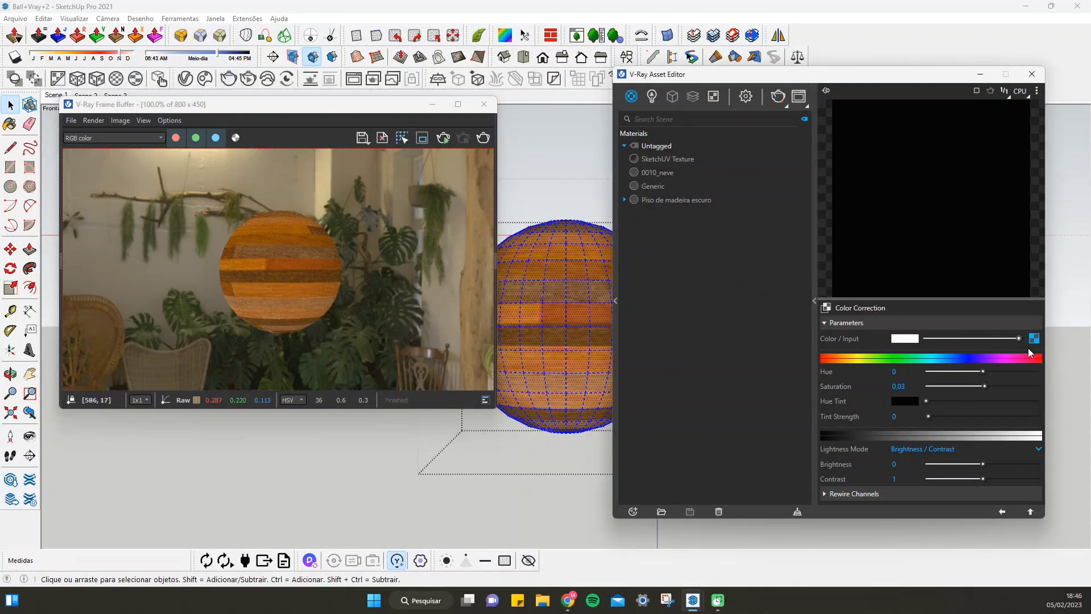
pyautogui.click(1032, 340)
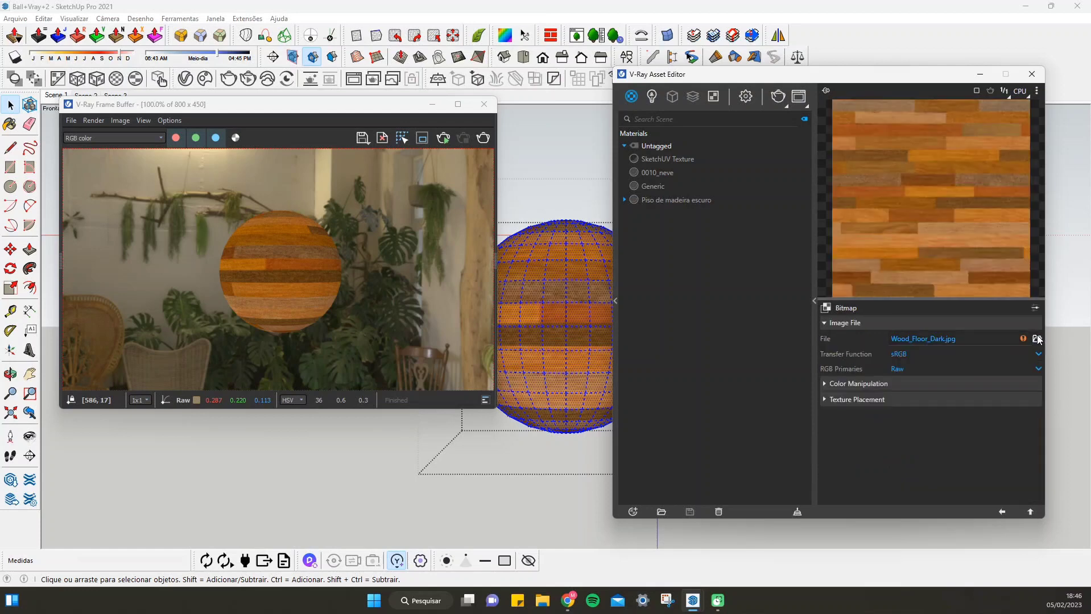
pyautogui.click(1002, 513)
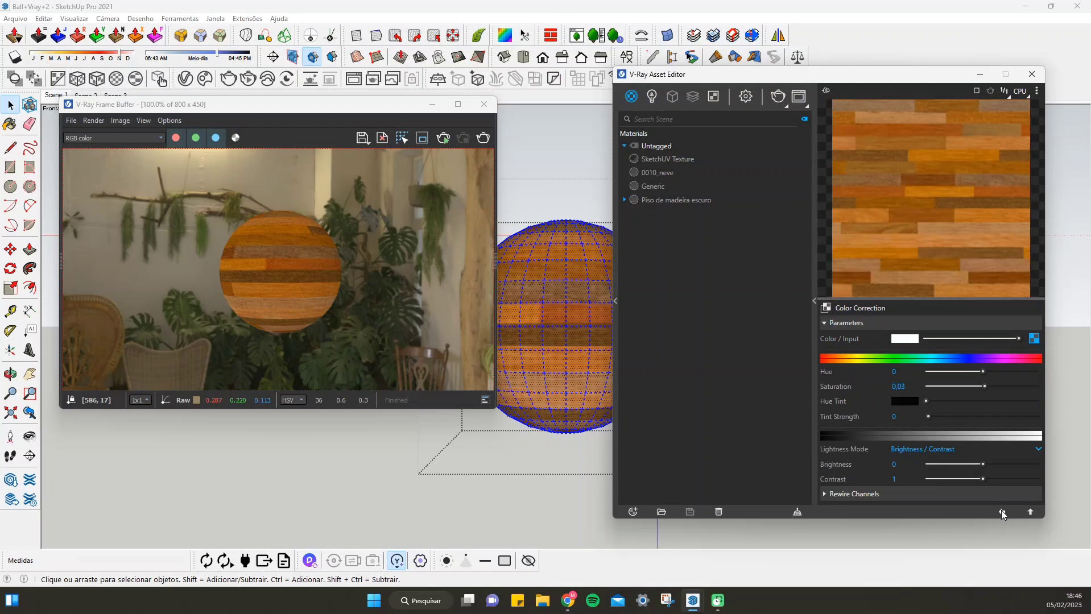
# Compare the wood texture at saturation -1 and at saturation 1, rendering the sphere with each value
pyautogui.moveTo(985, 386); pyautogui.dragTo(925, 387)
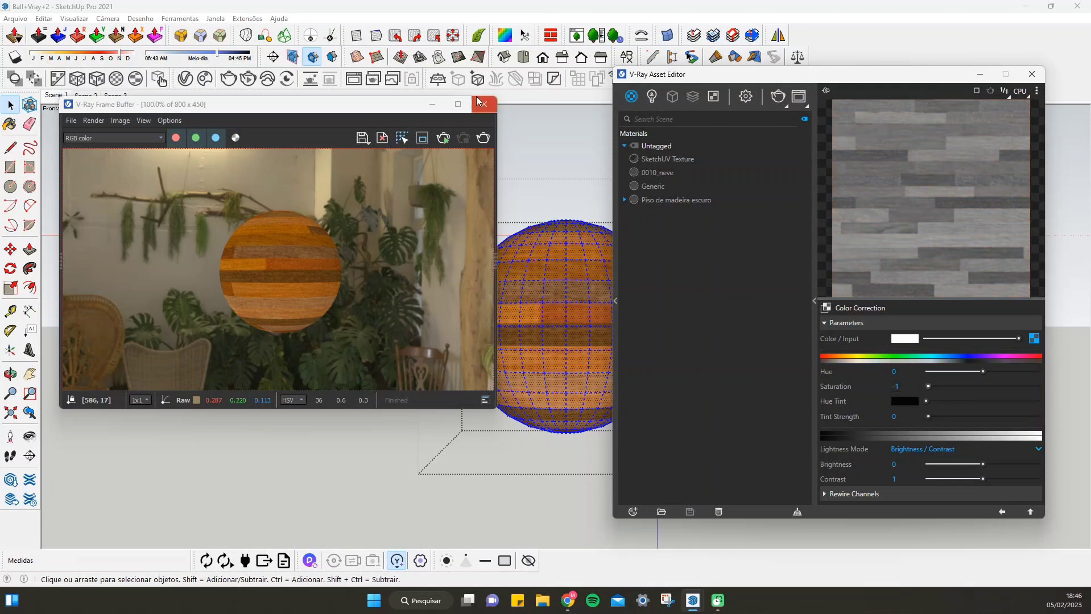
pyautogui.click(482, 137)
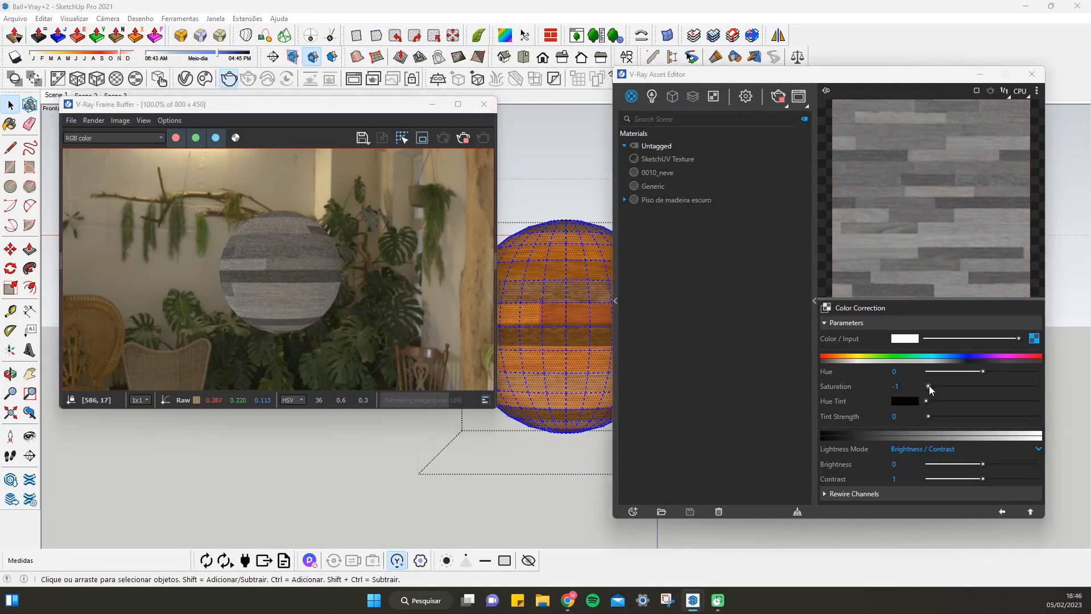
pyautogui.moveTo(928, 386); pyautogui.dragTo(1058, 415)
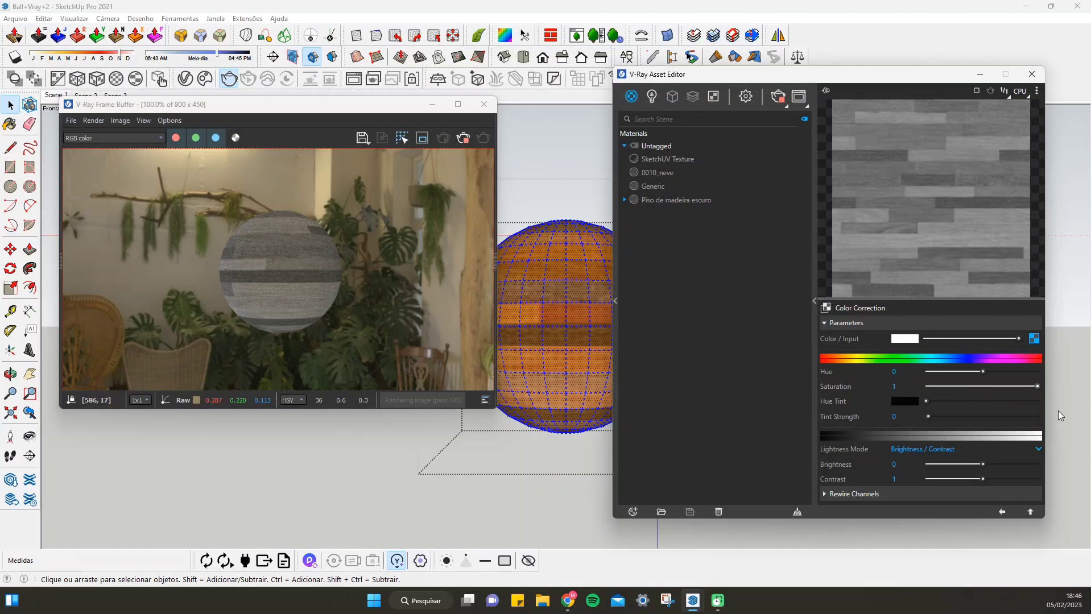
pyautogui.click(489, 143)
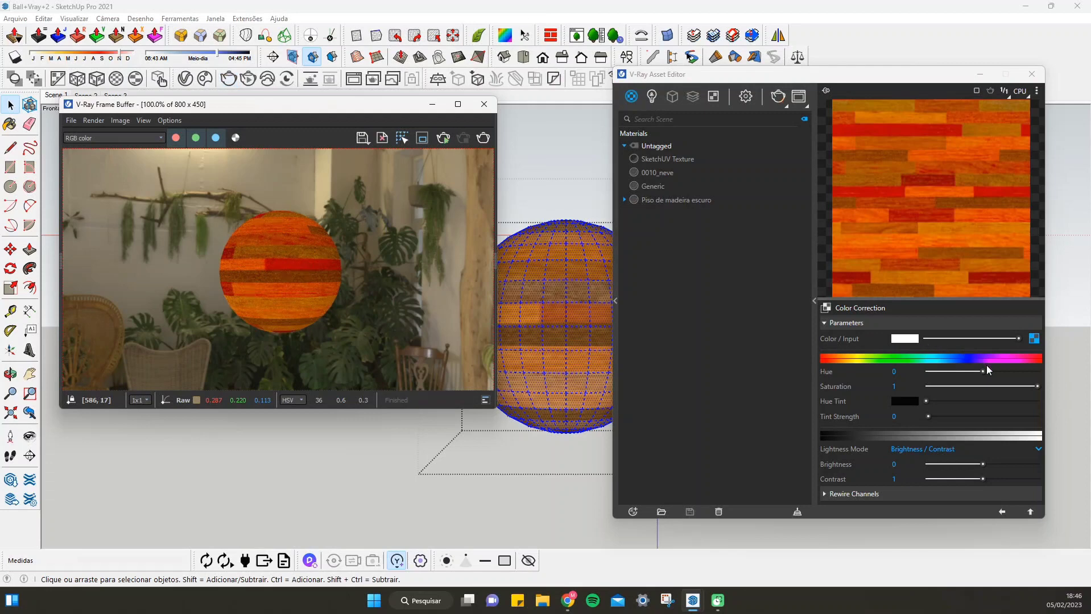
# Set the Color Correction's saturation to 0 and its hue to about -144.3, and render the sphere
pyautogui.moveTo(982, 369); pyautogui.dragTo(962, 371)
pyautogui.click(901, 386)
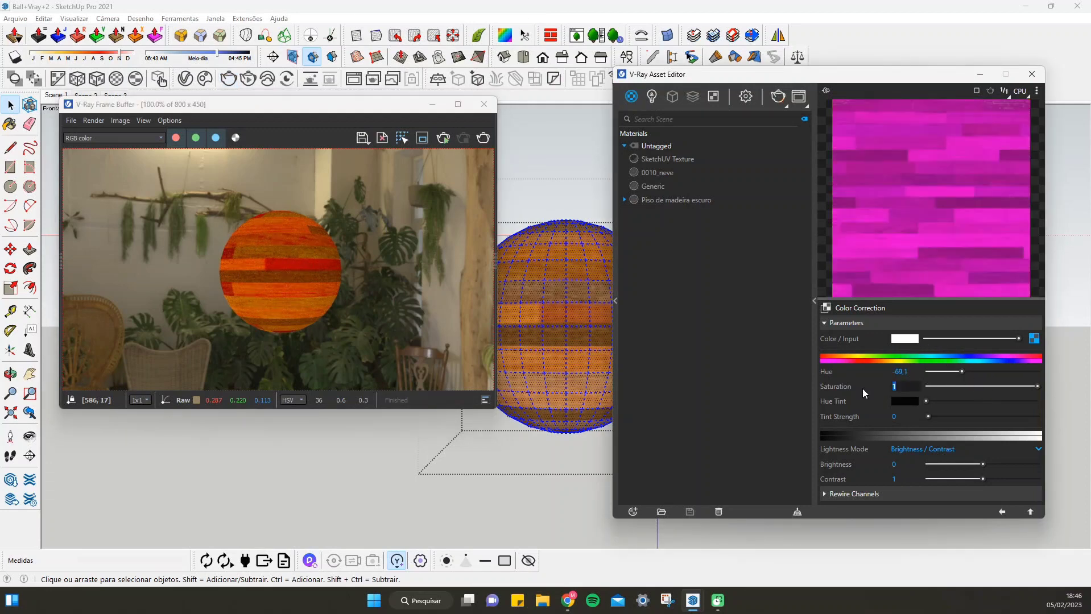
pyautogui.write('0')
pyautogui.press('Return')
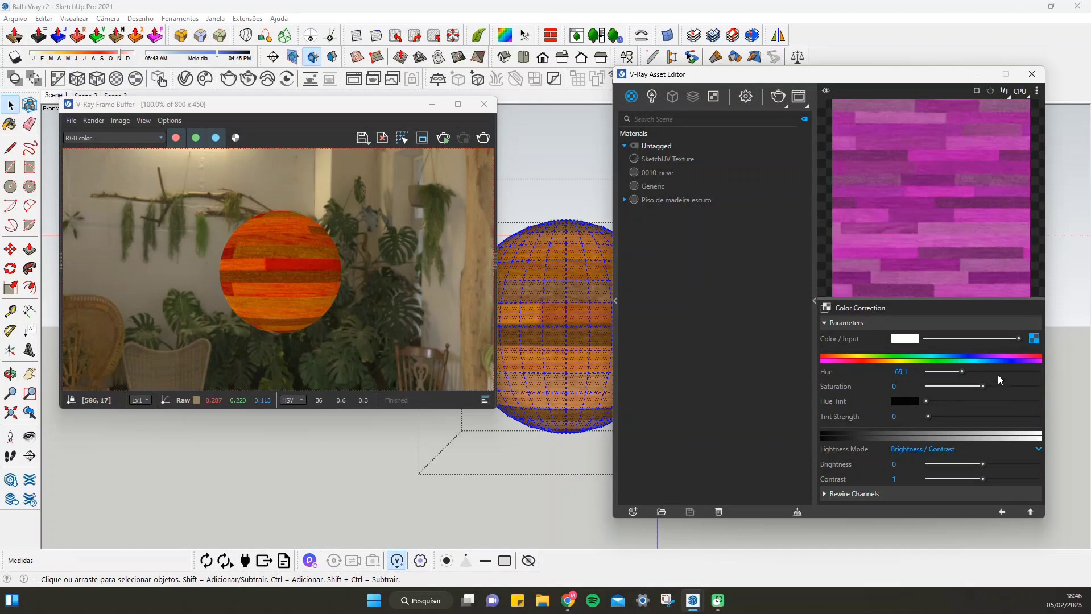
pyautogui.moveTo(961, 370); pyautogui.dragTo(937, 371)
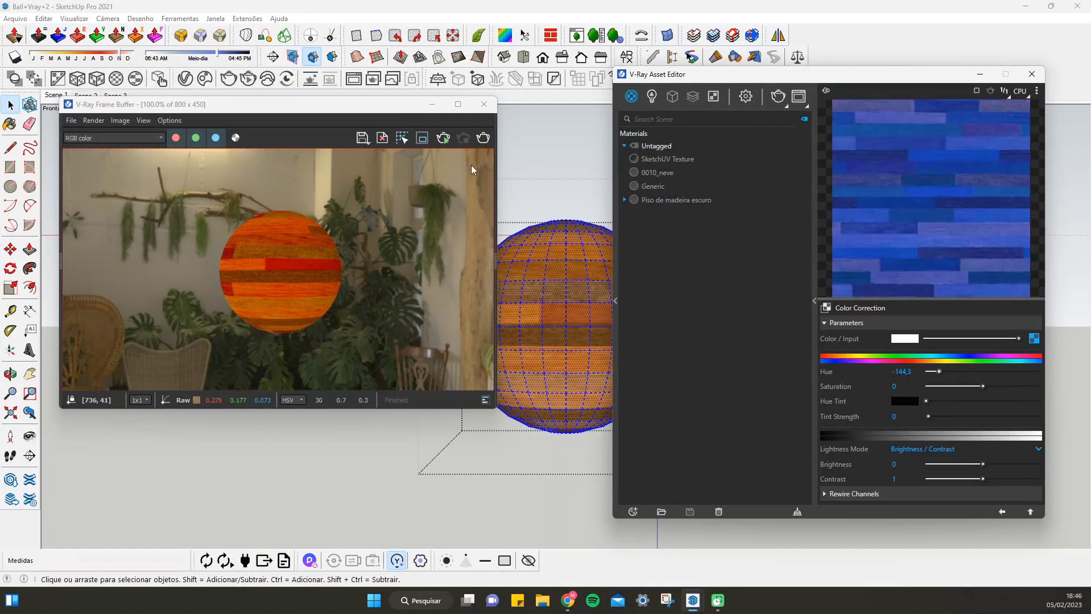
pyautogui.click(481, 137)
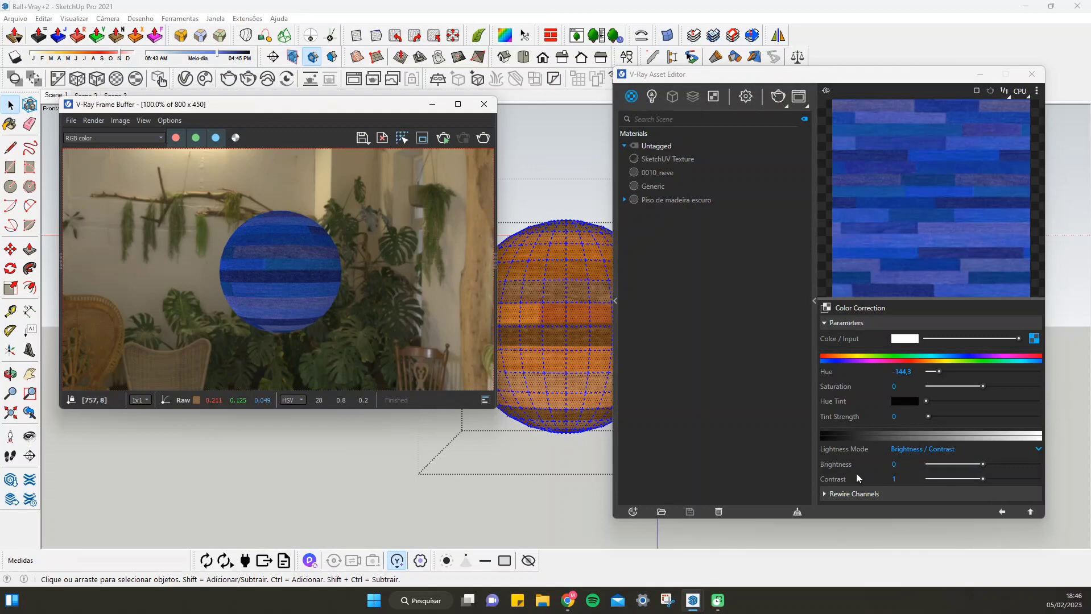
pyautogui.click(1002, 513)
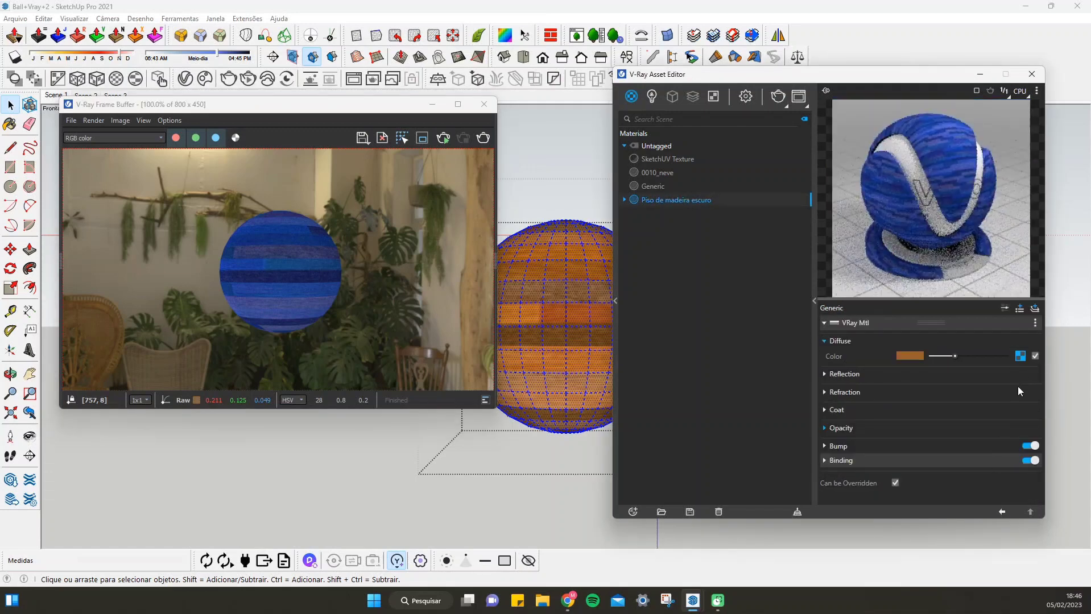
# Clear the diffuse texture from the Piso de madeira escuro material and remap the sphere's texture coordinates from the current view
pyautogui.rightClick(1020, 356)
pyautogui.click(983, 395)
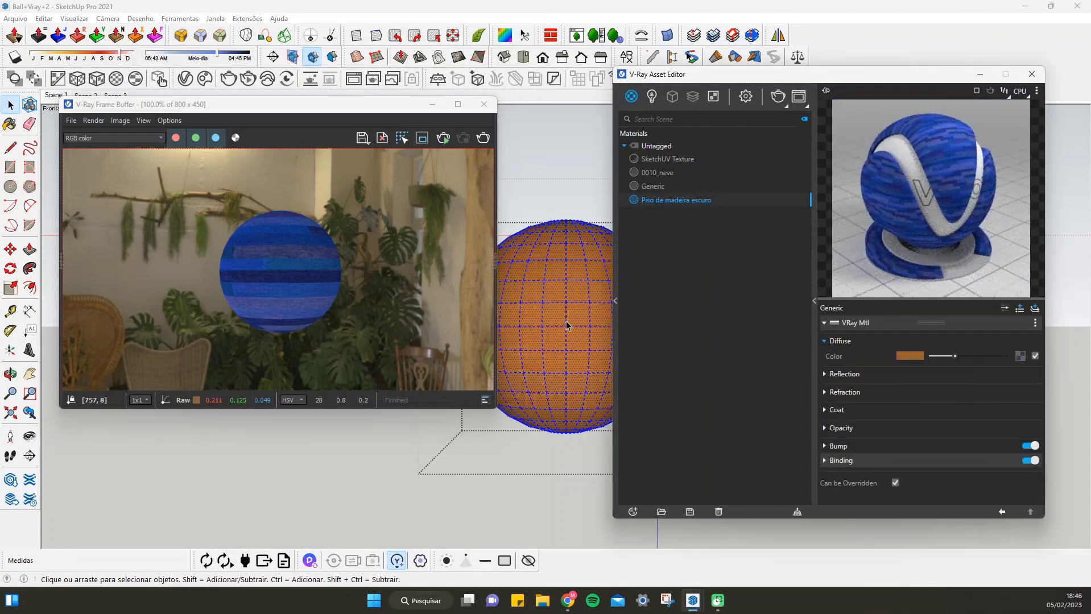
pyautogui.click(505, 36)
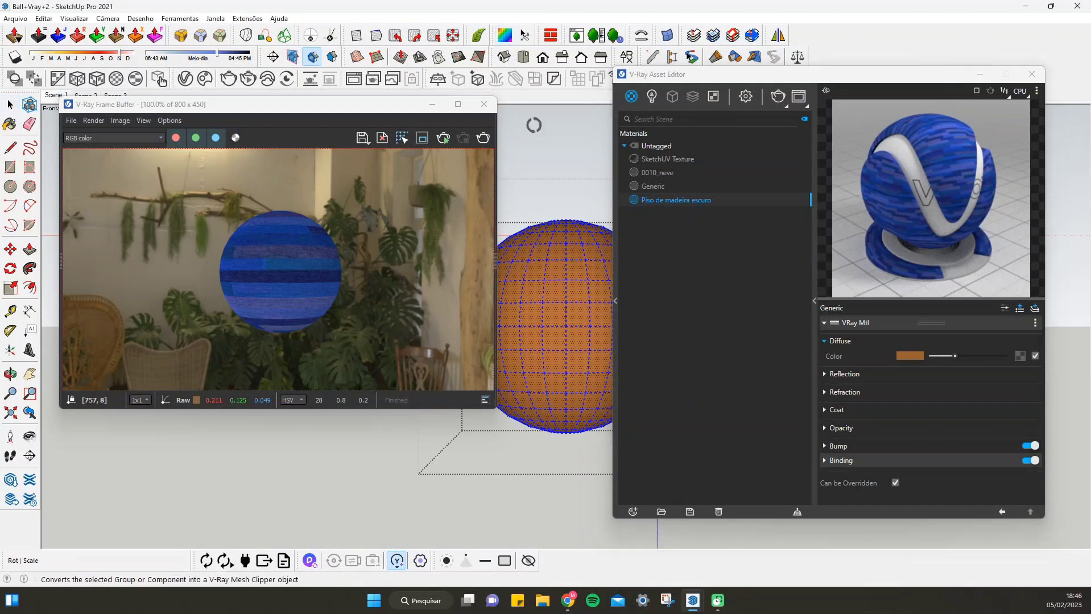
pyautogui.rightClick(566, 329)
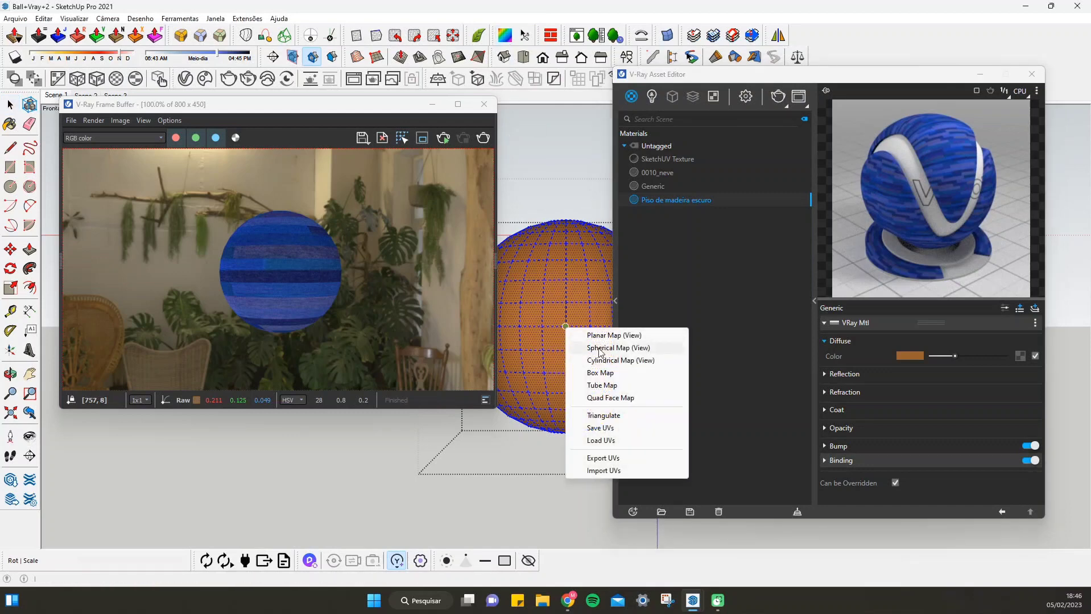
pyautogui.click(597, 360)
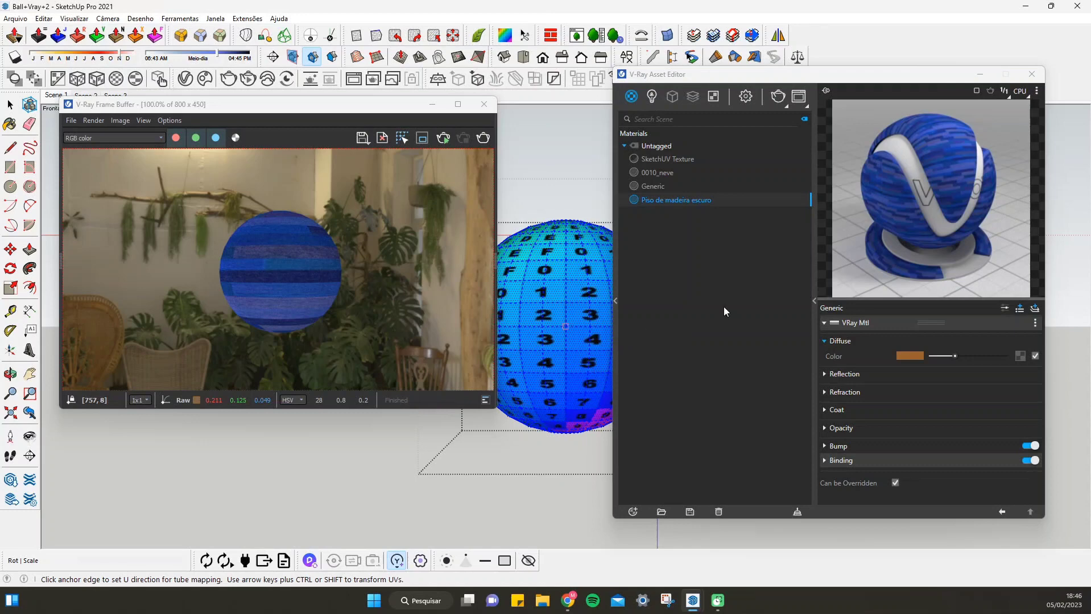
pyautogui.click(633, 513)
pyautogui.moveTo(654, 497)
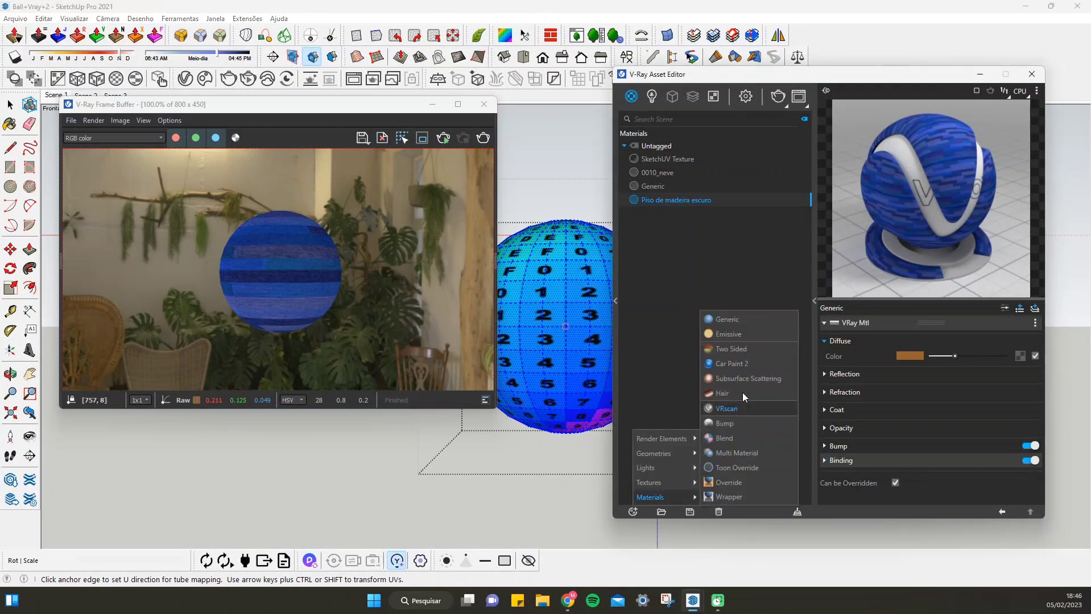
pyautogui.click(655, 183)
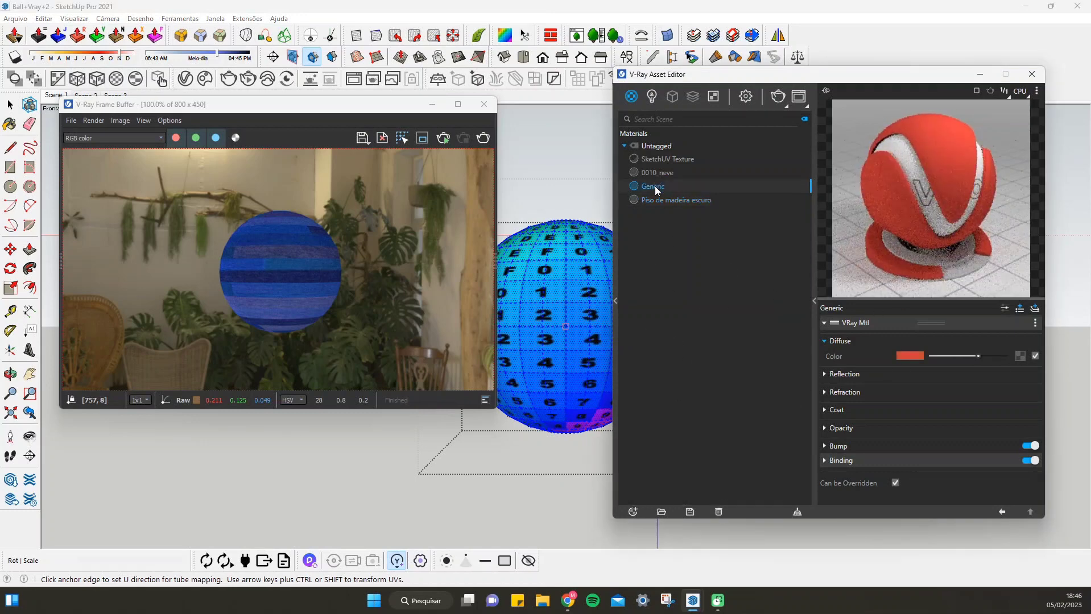
pyautogui.rightClick(656, 189)
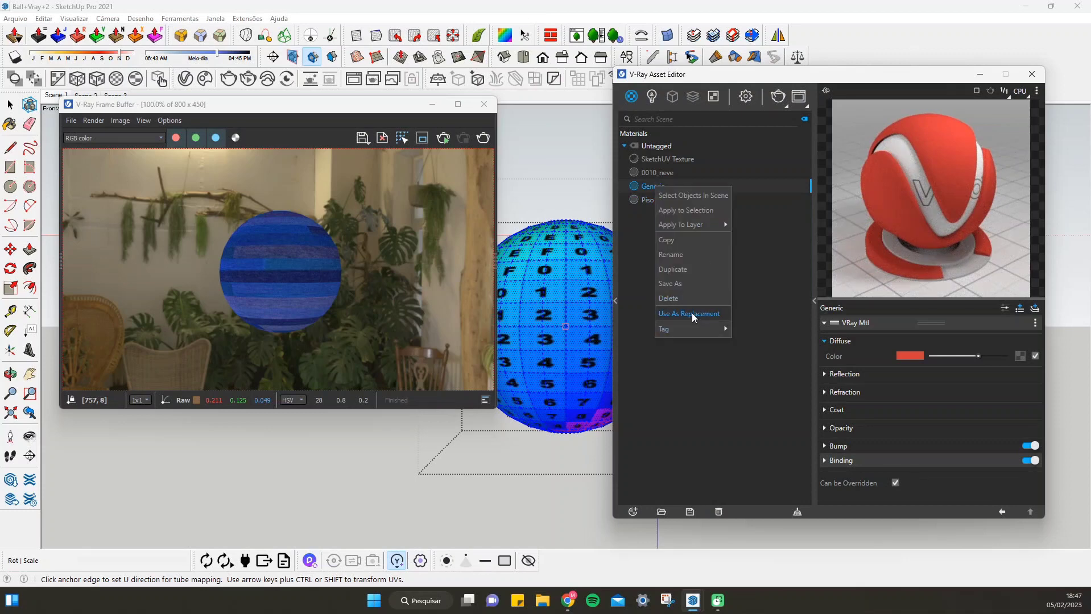
pyautogui.click(692, 314)
pyautogui.click(664, 199)
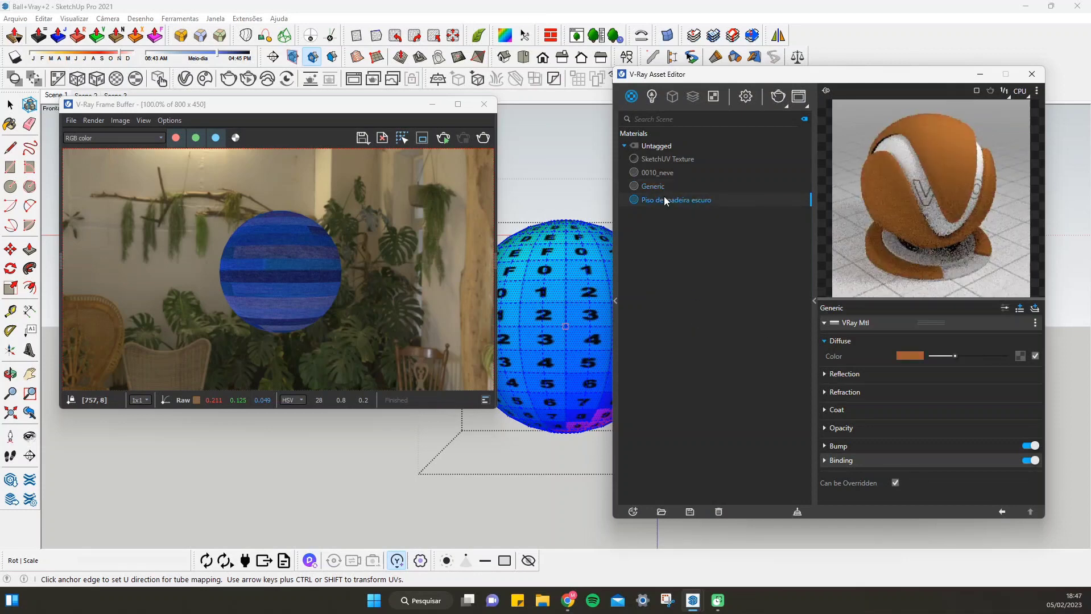
pyautogui.rightClick(664, 199)
pyautogui.click(701, 348)
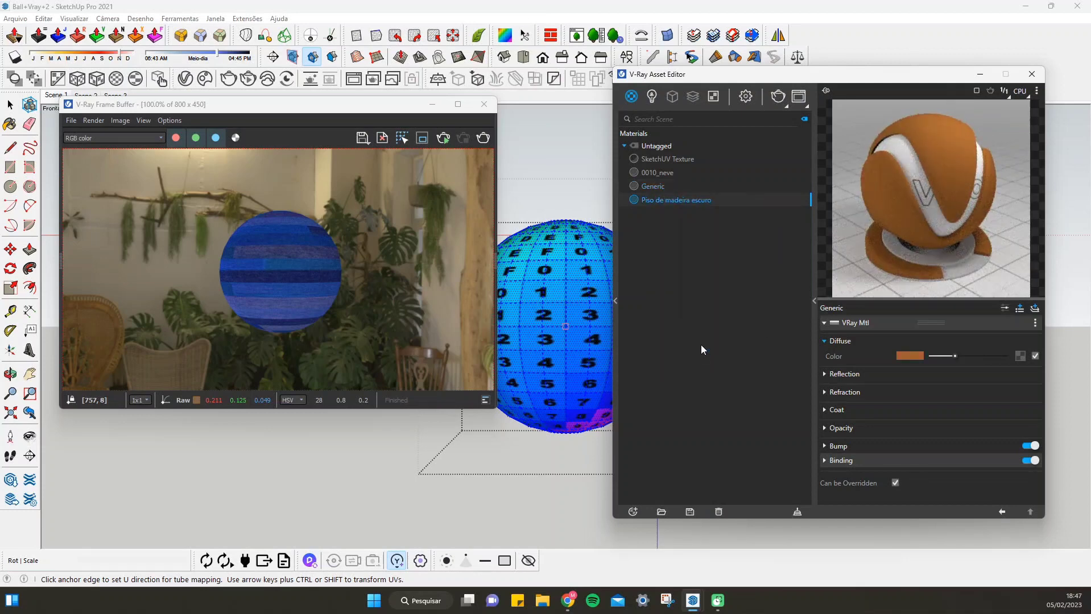
# Apply the red Generic material to the sphere
pyautogui.click(647, 185)
pyautogui.click(664, 199)
pyautogui.moveTo(652, 186); pyautogui.dragTo(563, 239)
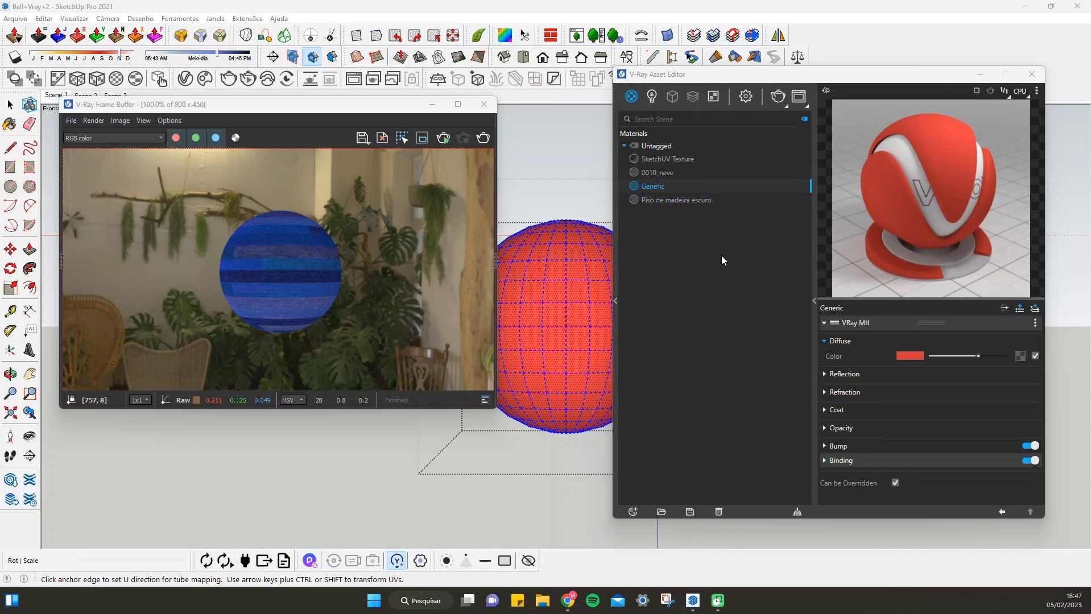
# Set the Generic material's reflection color to white and render the sphere
pyautogui.click(916, 357)
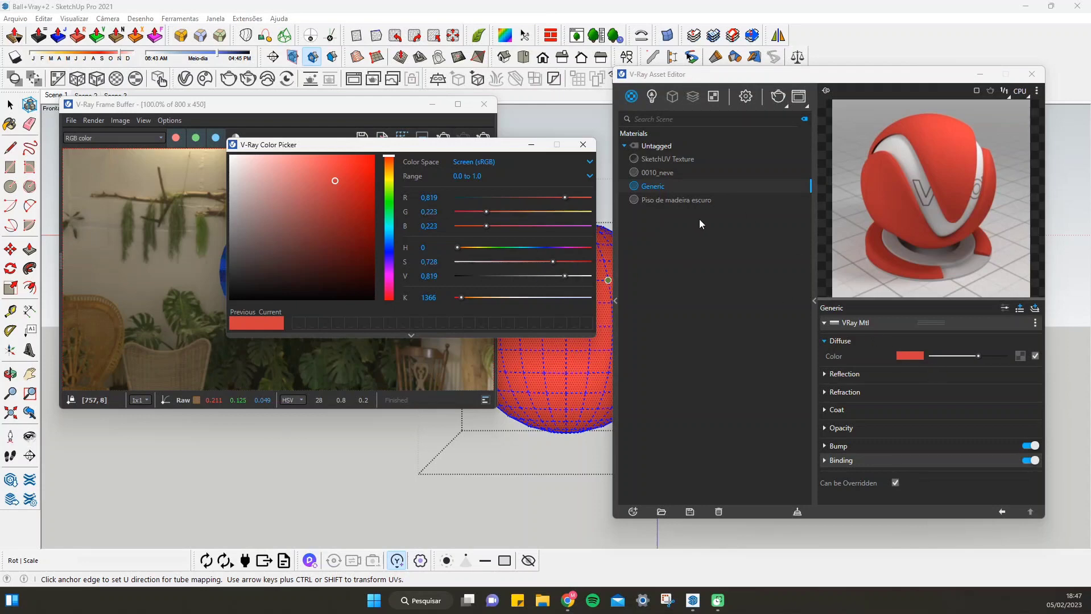
pyautogui.click(842, 374)
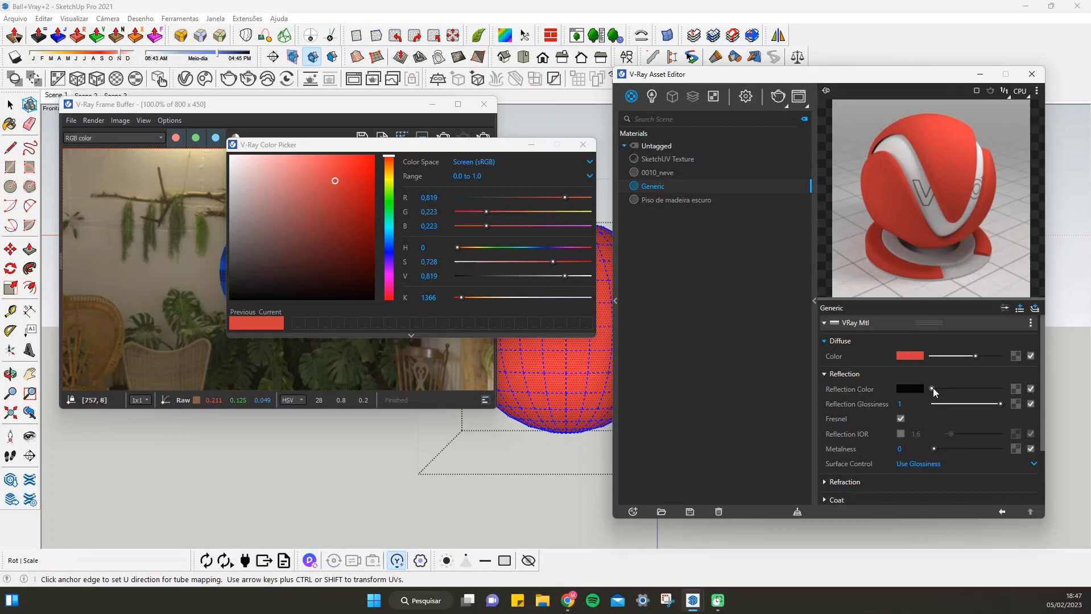
pyautogui.moveTo(932, 388); pyautogui.dragTo(1000, 389)
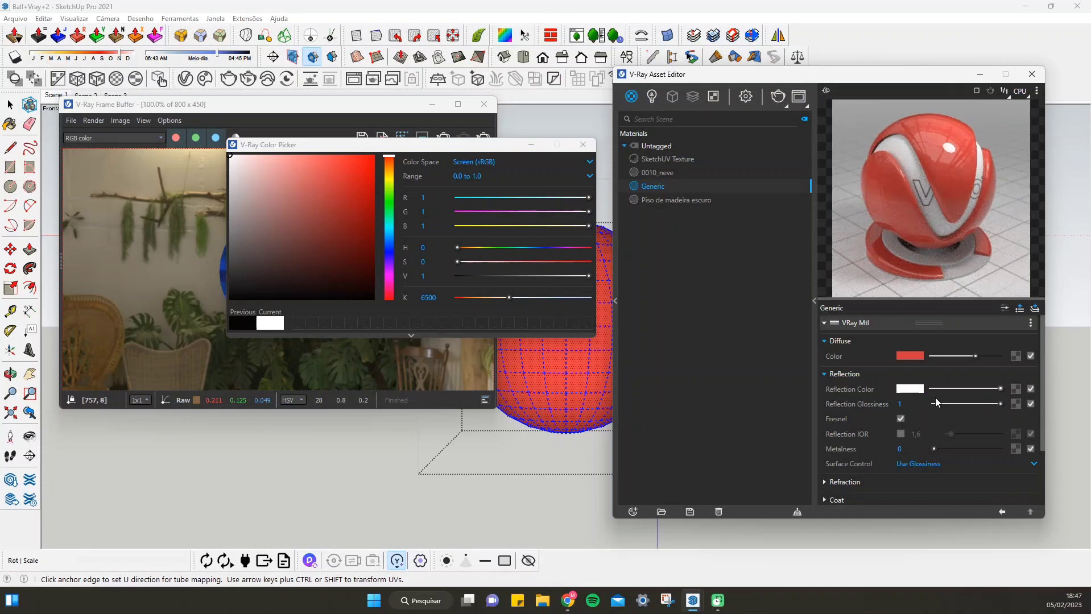
pyautogui.click(587, 147)
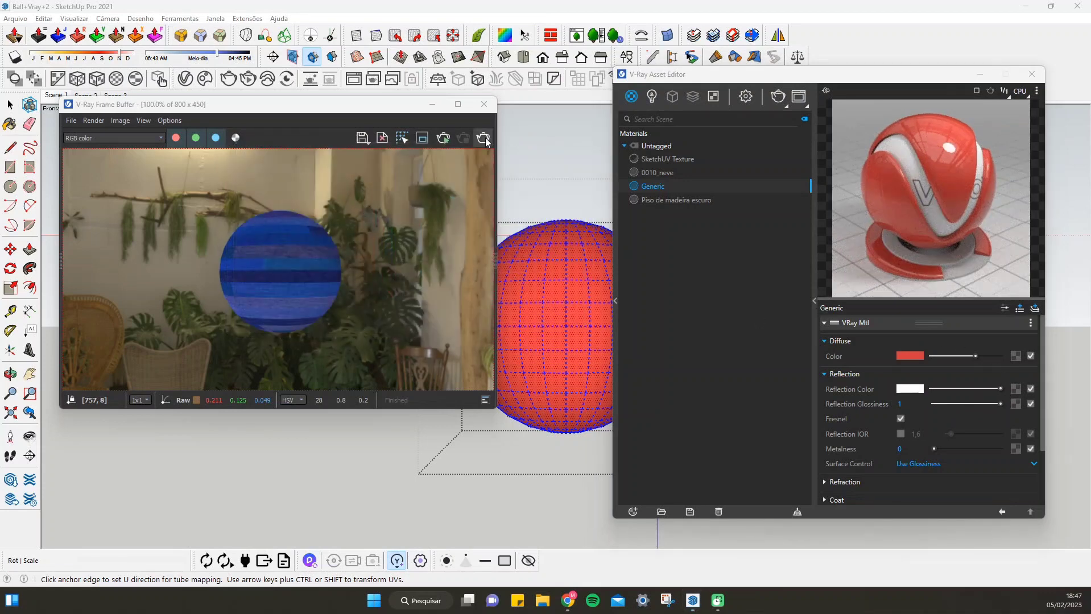
pyautogui.click(484, 138)
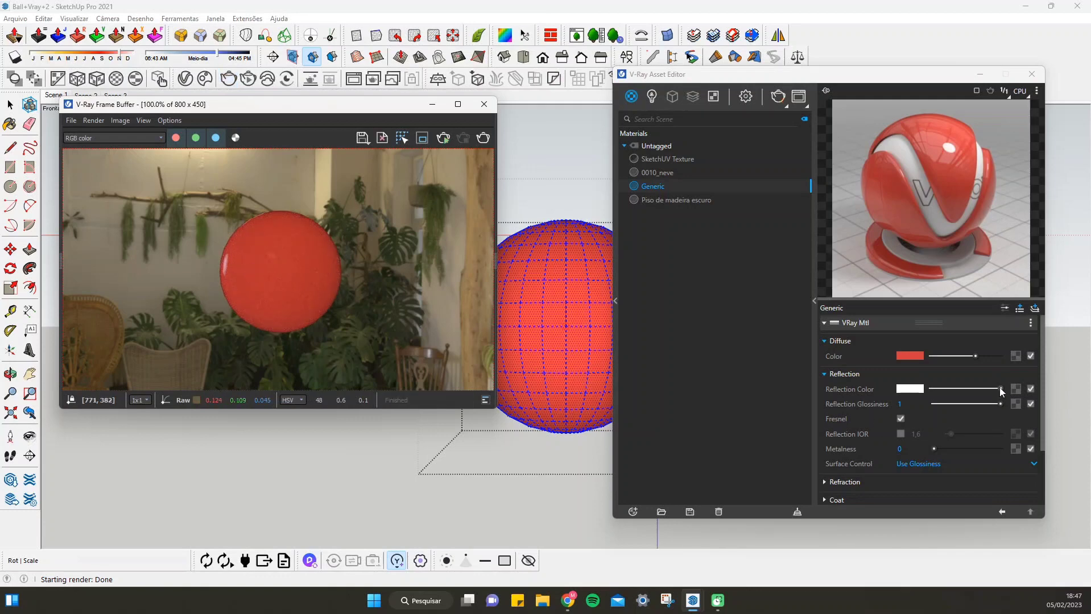
# Set the Generic material's diffuse color to black, then render the sphere and inspect its reflections up close
pyautogui.click(909, 355)
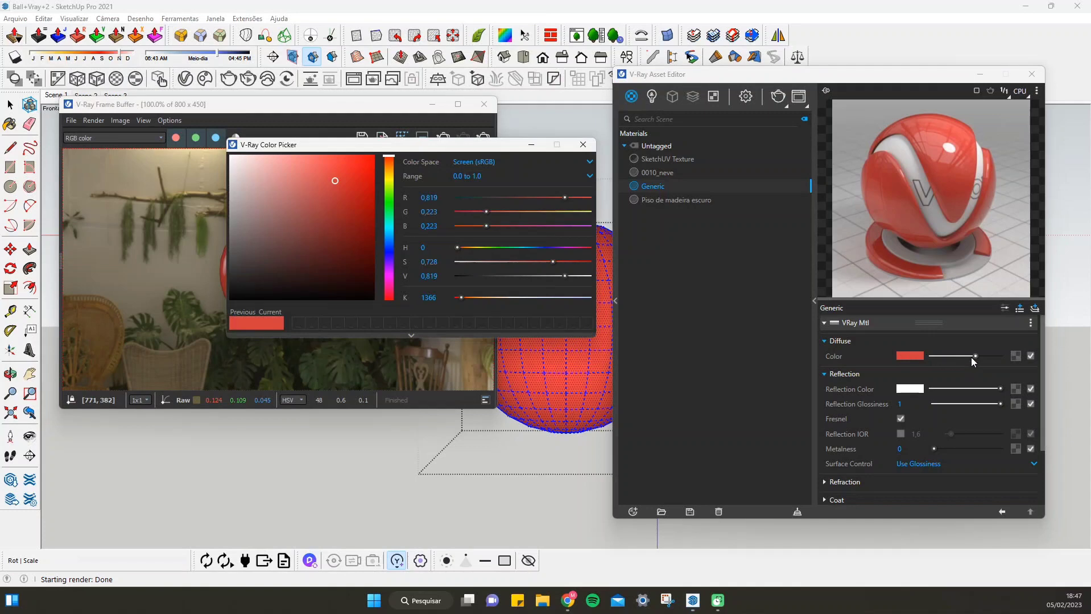
pyautogui.moveTo(972, 356); pyautogui.dragTo(919, 356)
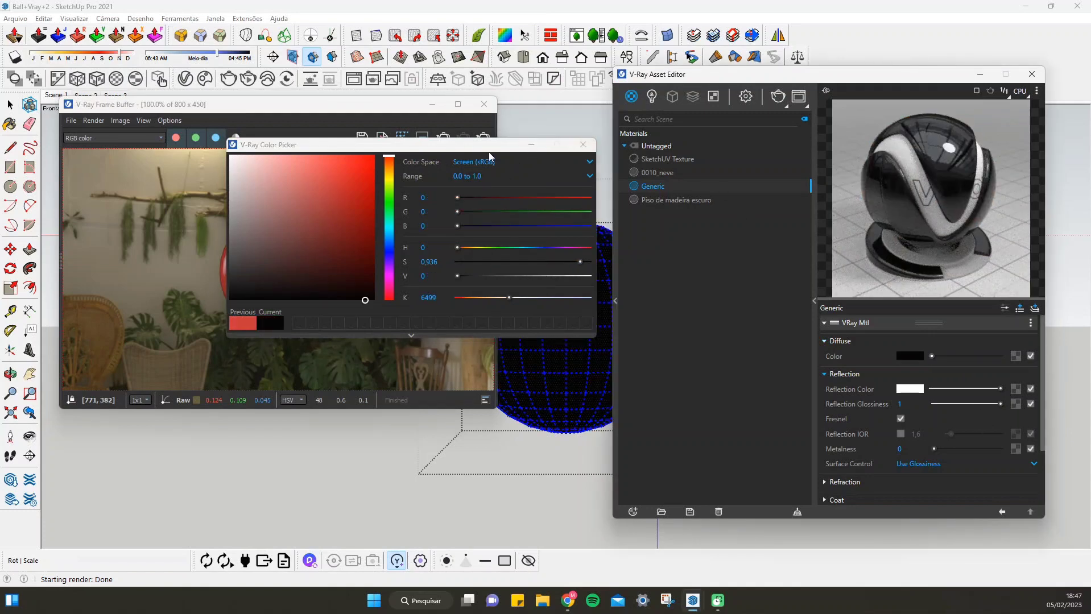
pyautogui.click(583, 144)
pyautogui.click(484, 138)
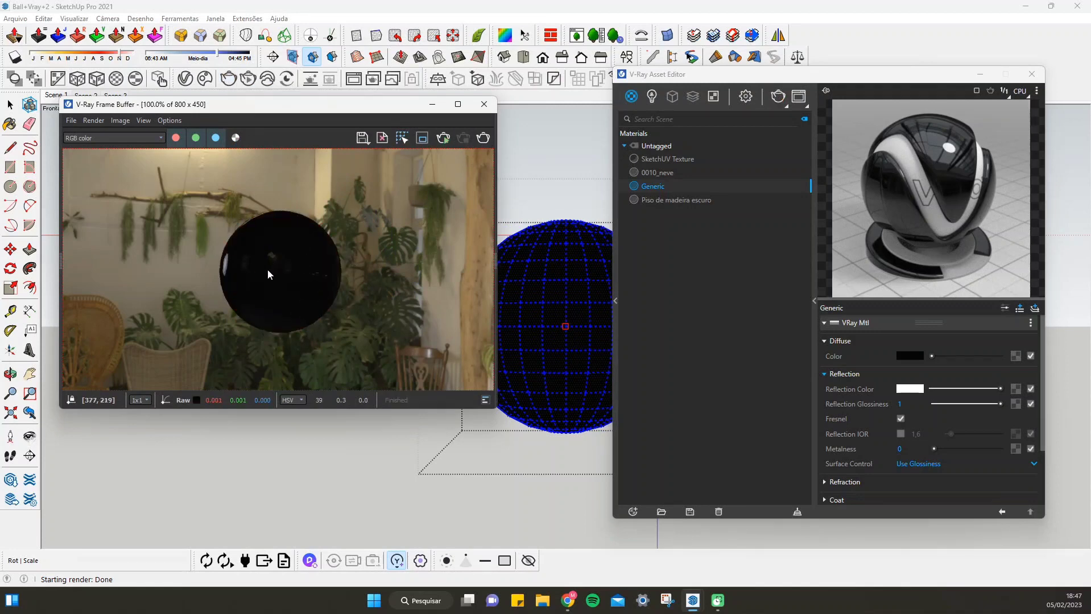
pyautogui.scroll(4, 271, 267)
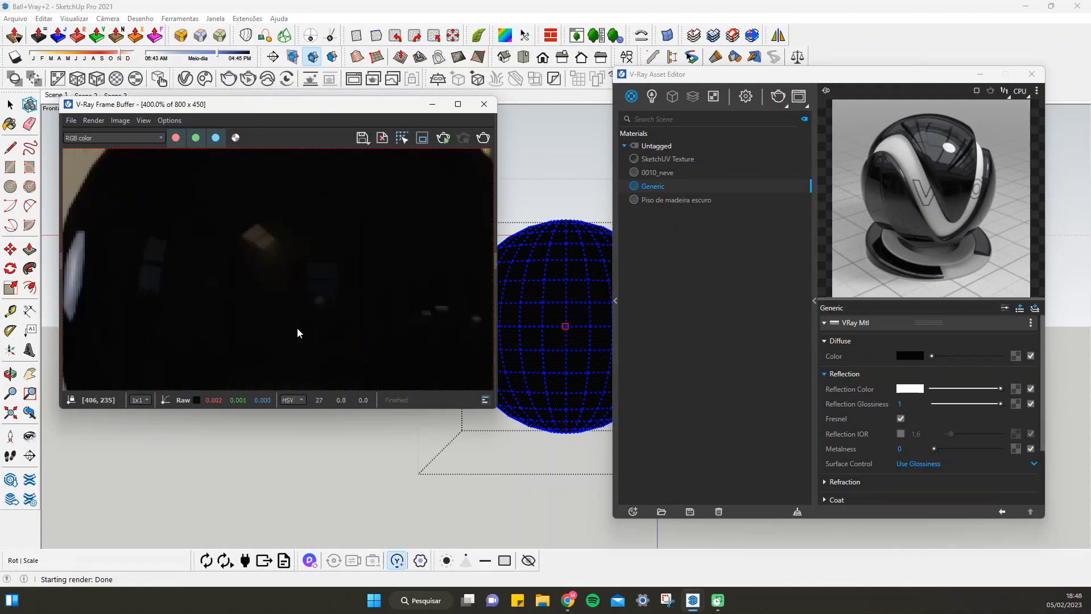
pyautogui.scroll(-3, 364, 252)
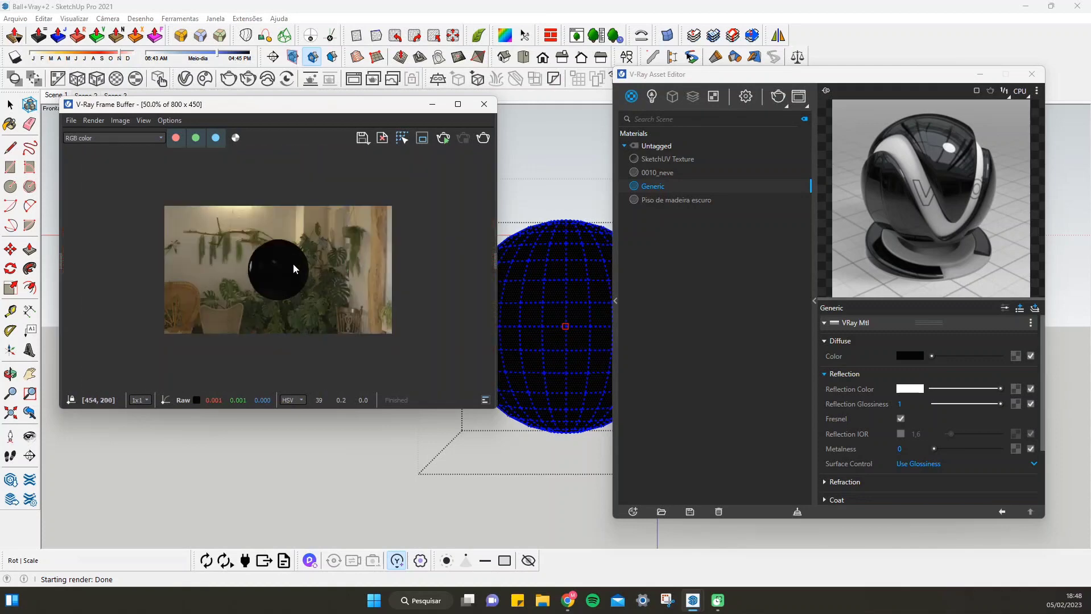
pyautogui.scroll(2, 273, 267)
pyautogui.scroll(-2, 288, 258)
pyautogui.scroll(1, 278, 260)
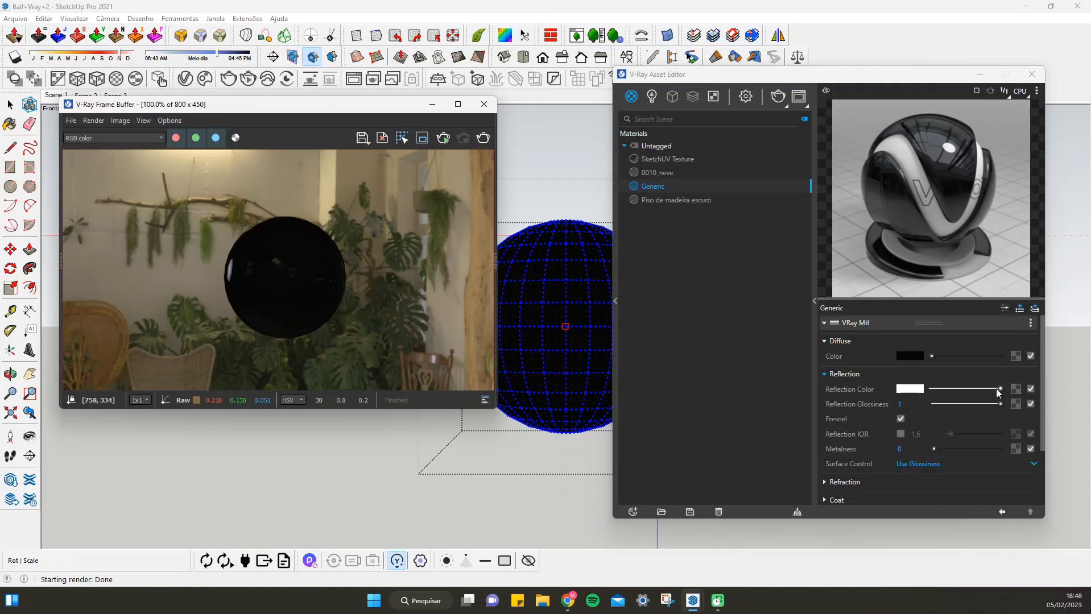
# Set the Generic material's reflection color to light gray and its reflection glossiness to 0.44, and render the sphere
pyautogui.moveTo(996, 388); pyautogui.dragTo(908, 396)
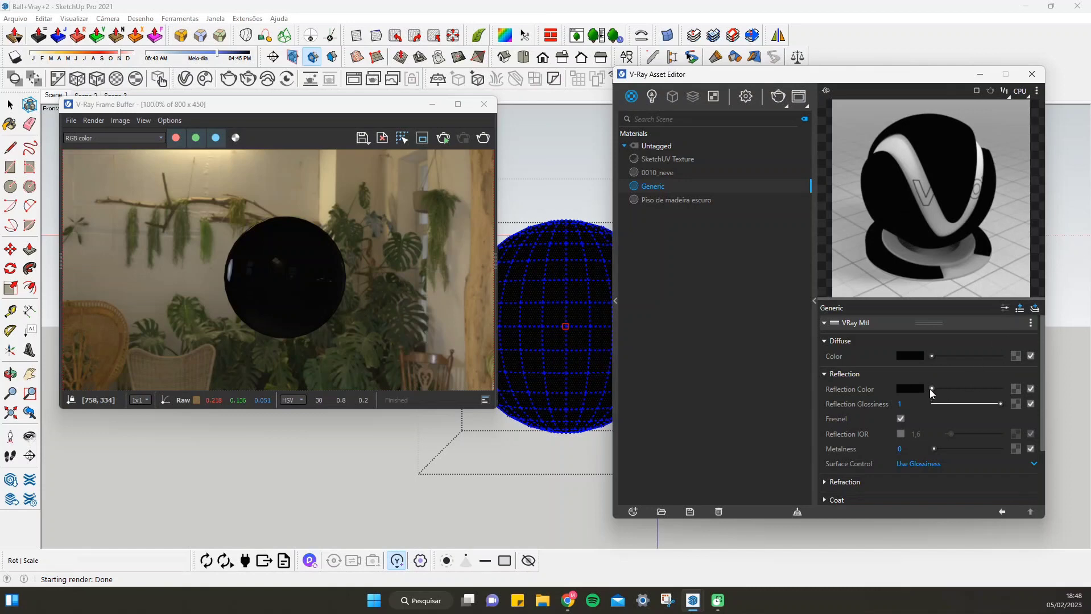
pyautogui.moveTo(931, 388); pyautogui.dragTo(991, 391)
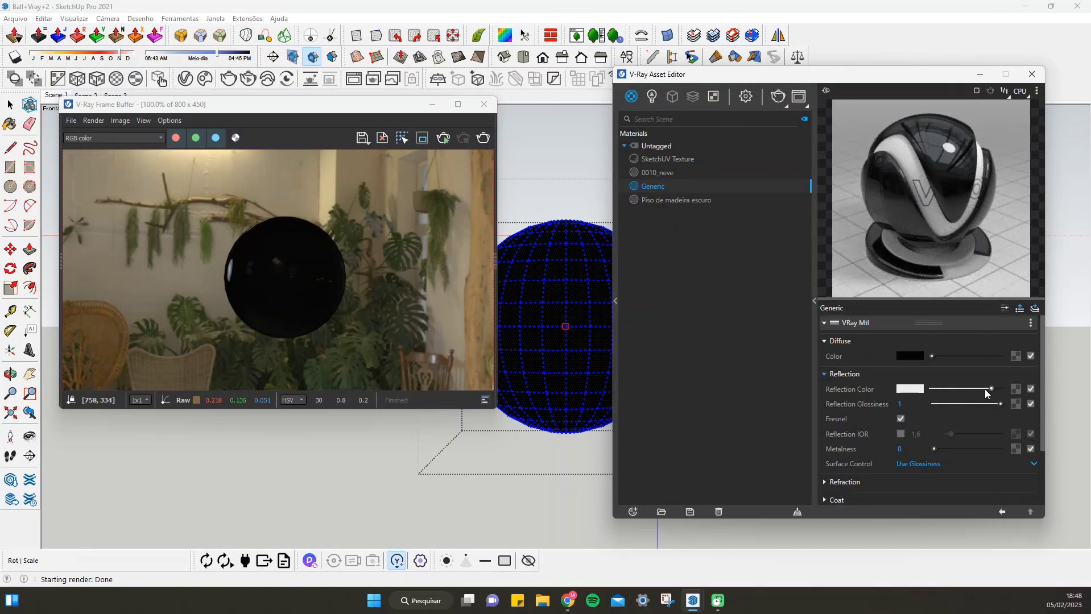
pyautogui.moveTo(993, 390)
pyautogui.mouseDown()
pyautogui.moveTo(1010, 388)
pyautogui.moveTo(981, 390)
pyautogui.mouseUp()
pyautogui.moveTo(873, 404)
pyautogui.moveTo(1002, 404); pyautogui.dragTo(963, 402)
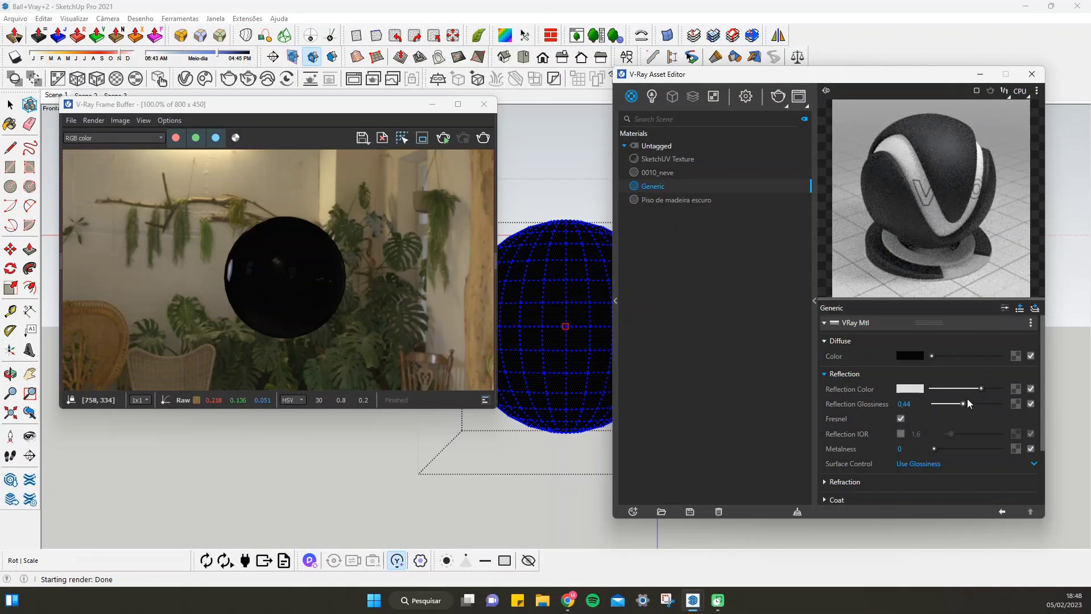
pyautogui.click(481, 139)
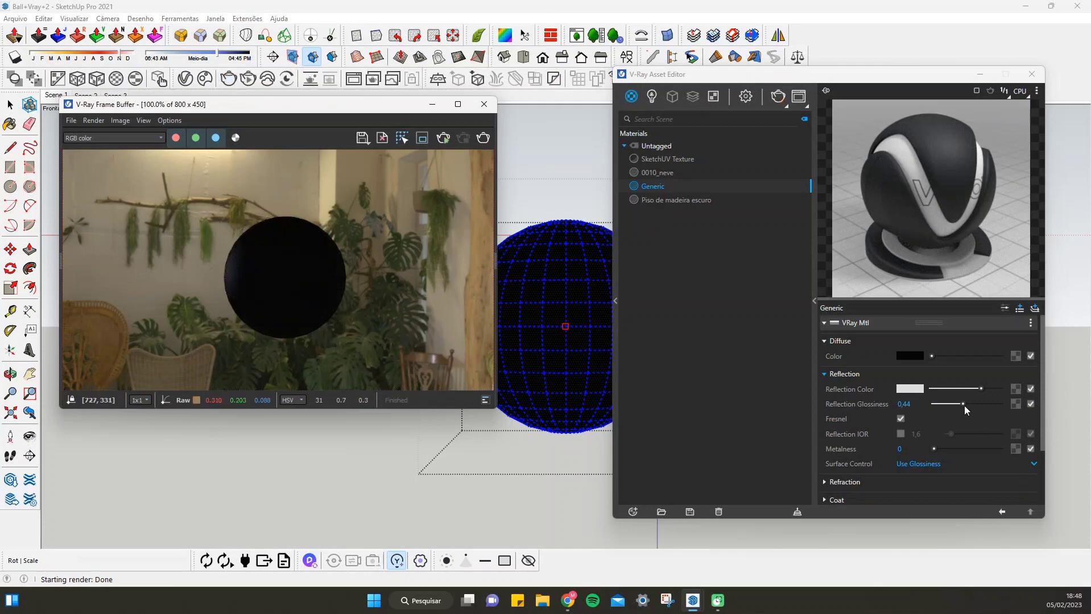
# Compare reflection glossiness 0.76 and 1 on the Generic material, rendering the sphere with each value
pyautogui.moveTo(964, 405); pyautogui.dragTo(984, 403)
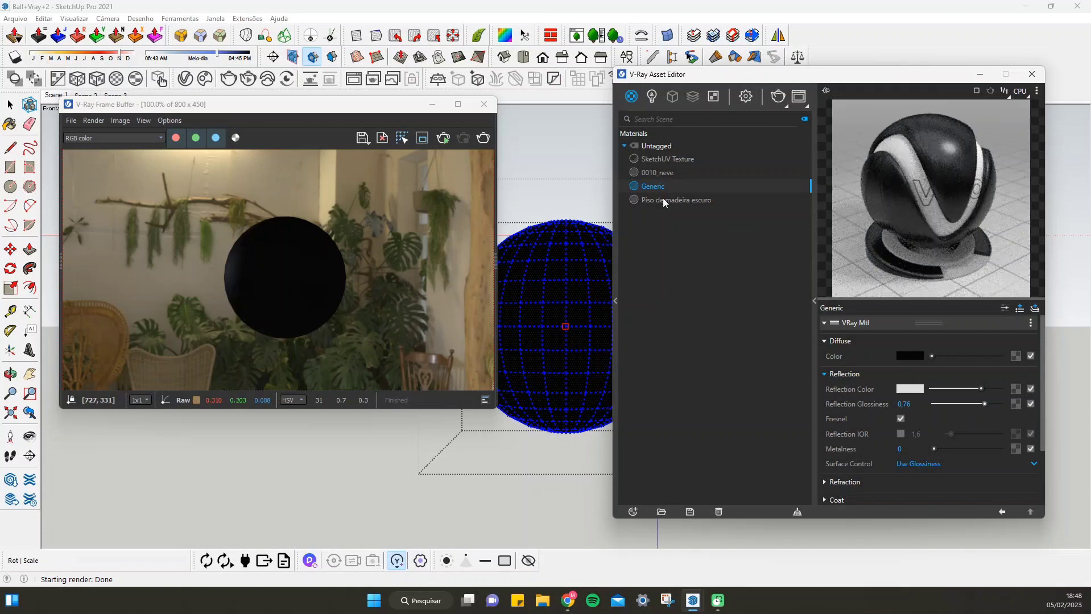
pyautogui.click(482, 138)
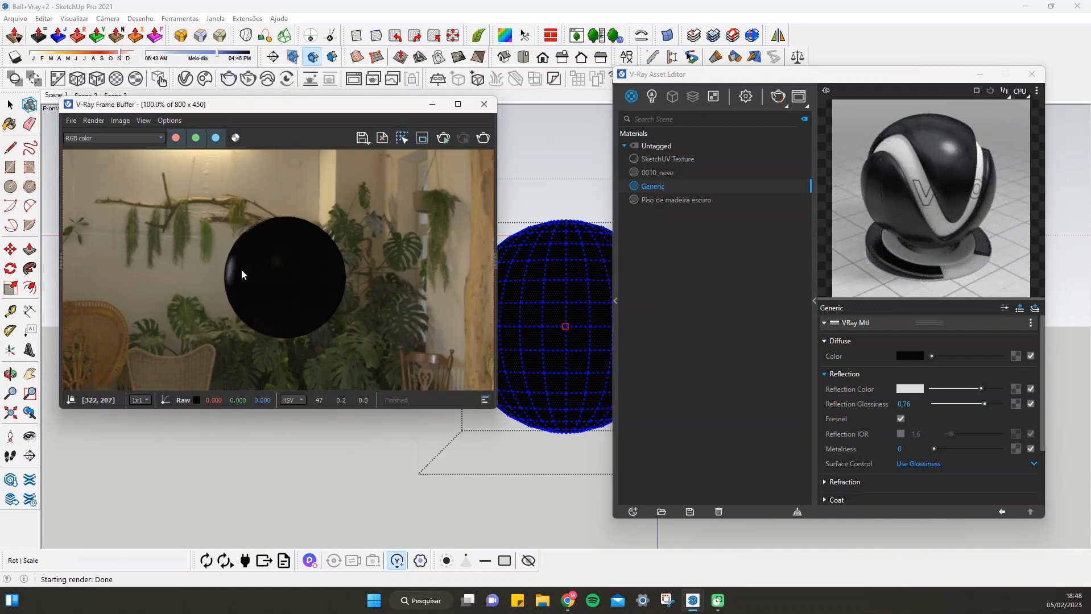
pyautogui.moveTo(984, 404); pyautogui.dragTo(1014, 403)
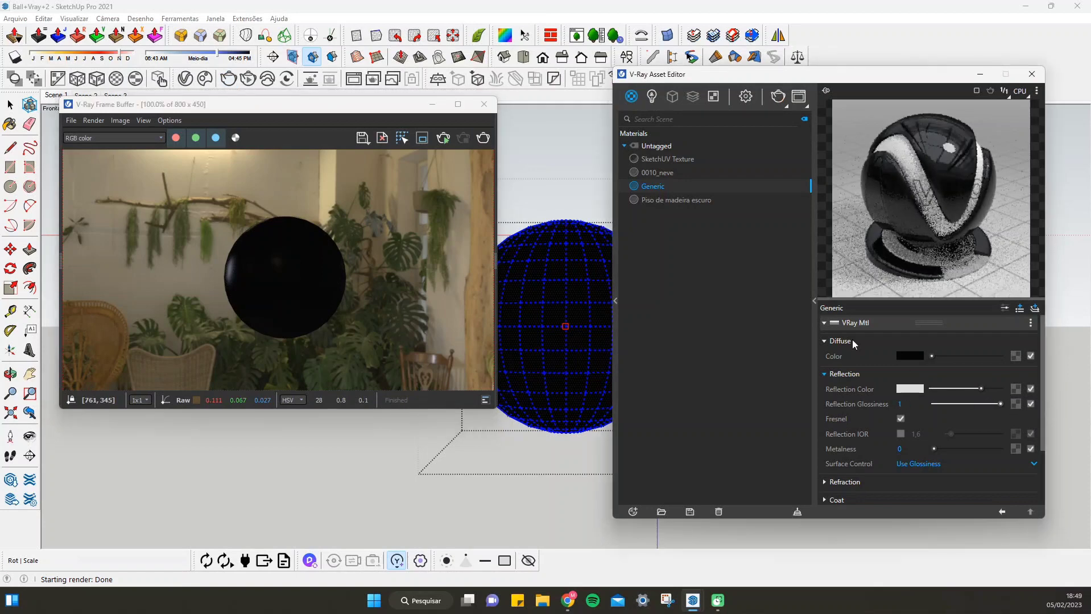
pyautogui.click(483, 138)
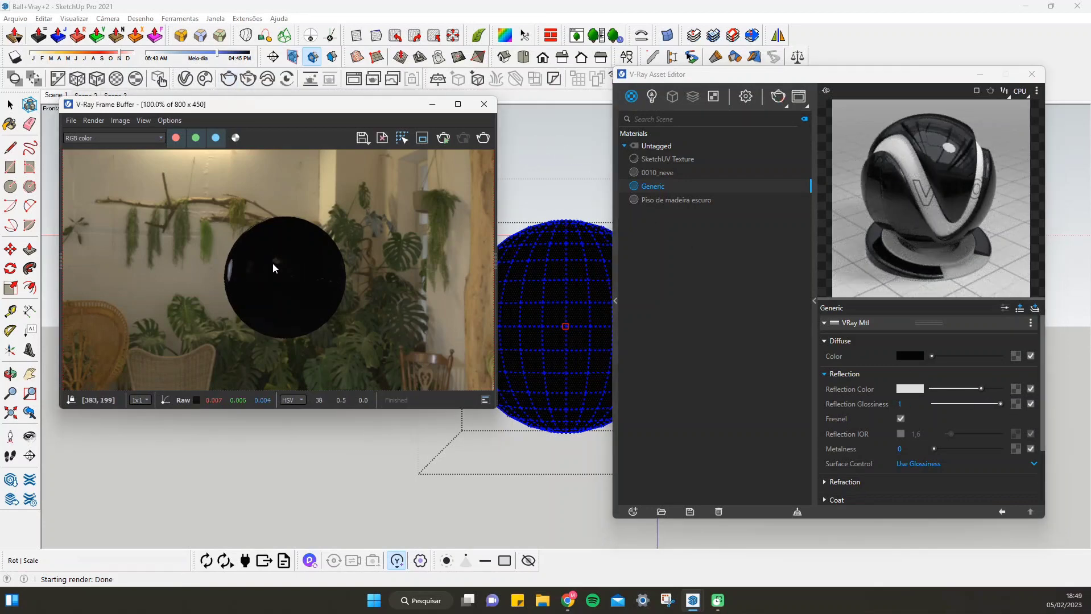
# Set the render environment's background intensity to 100 and render the scene
pyautogui.click(748, 95)
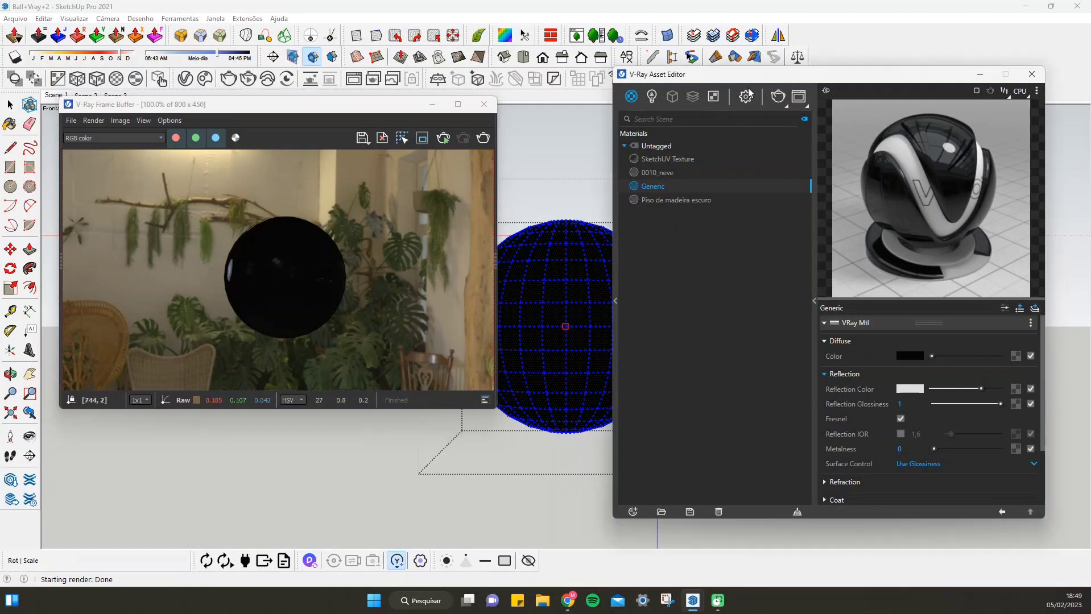
pyautogui.click(747, 95)
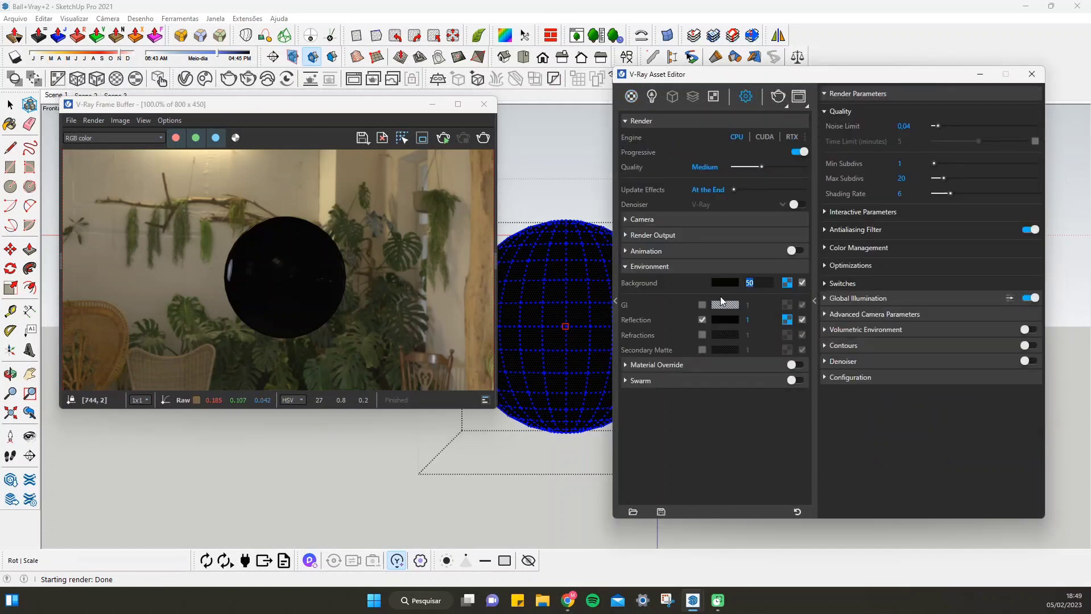
pyautogui.write('00')
pyautogui.press('Return')
pyautogui.click(482, 139)
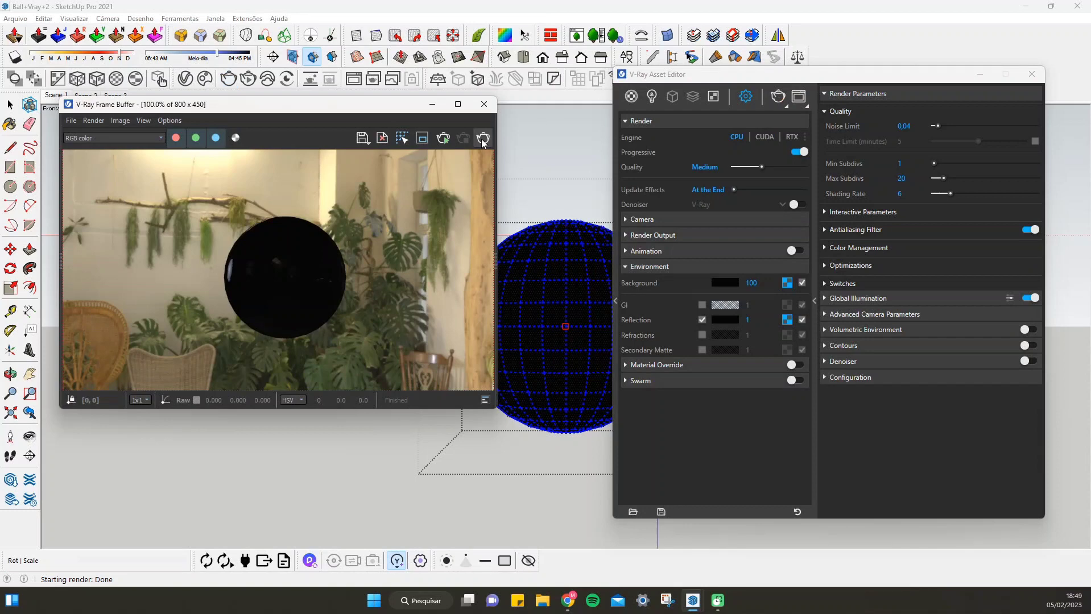
# Turn off Fresnel in the Generic material's reflection settings and render the sphere
pyautogui.click(630, 97)
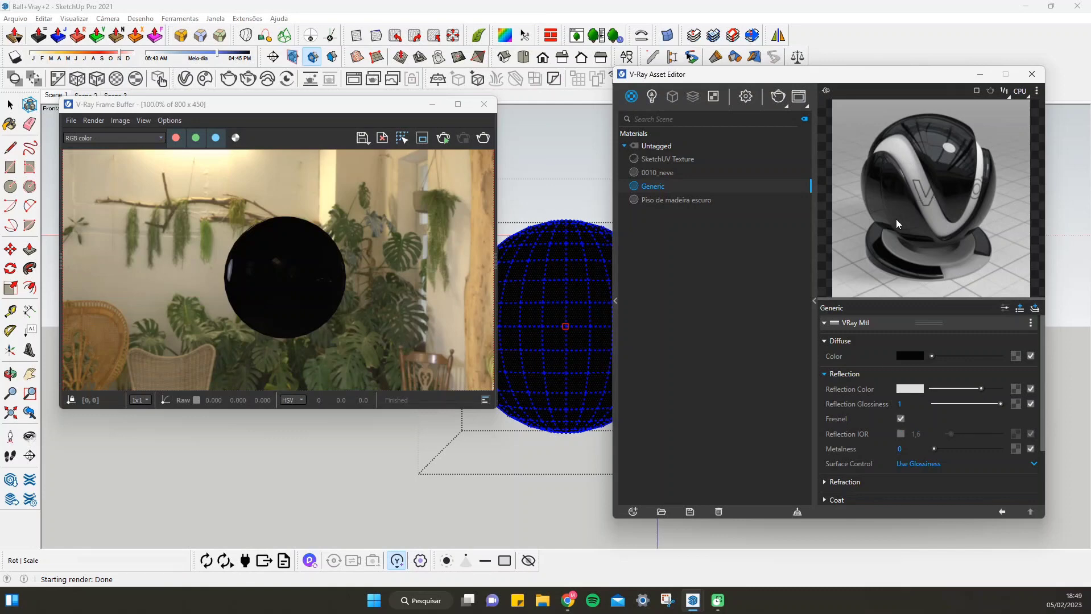
pyautogui.click(900, 419)
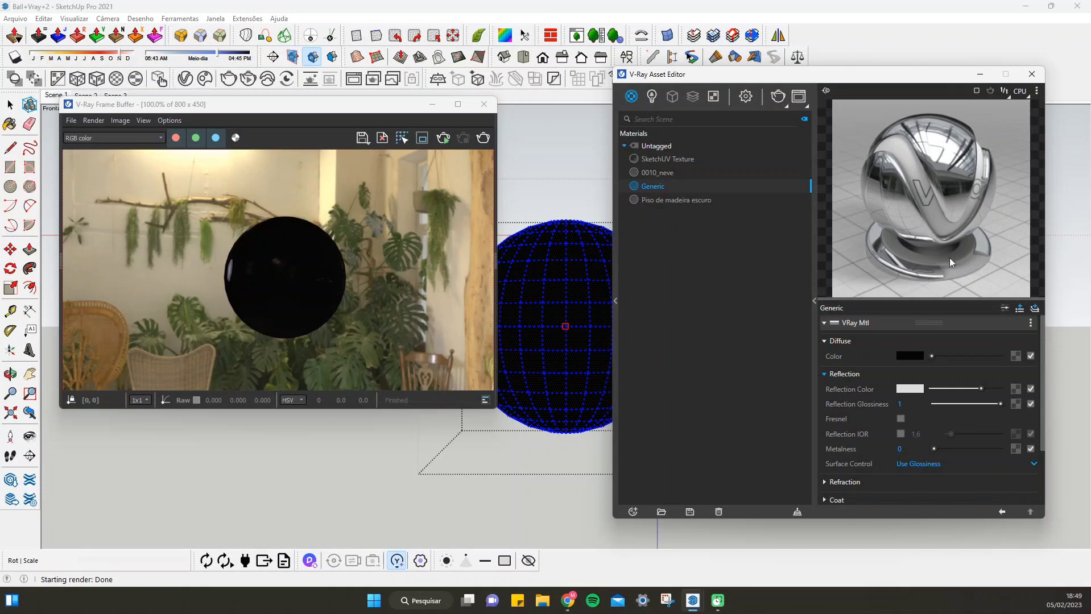
pyautogui.click(484, 138)
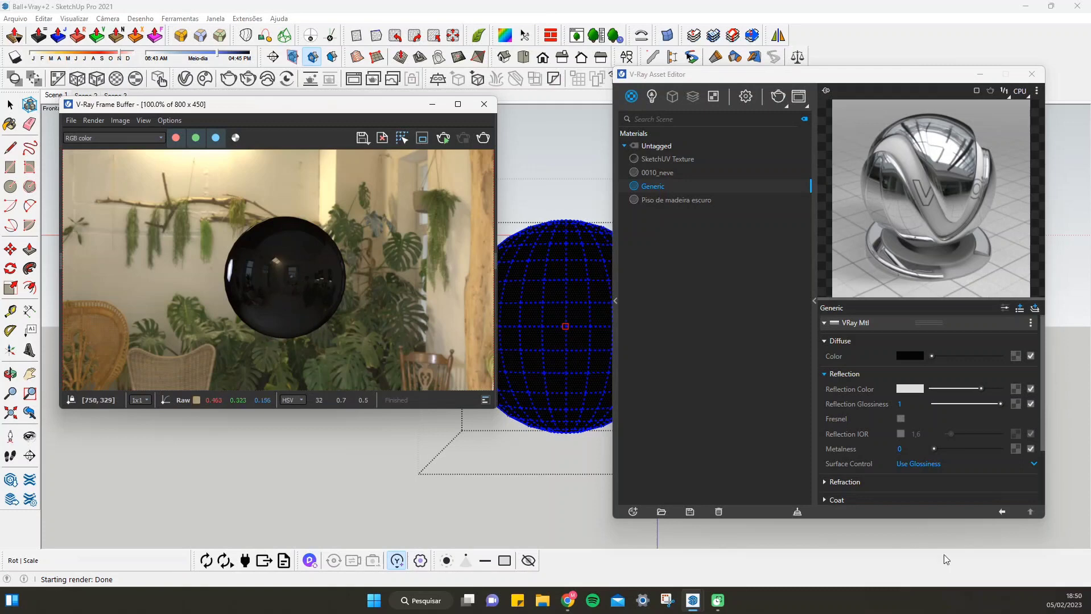
# Enable the Generic material's custom reflection IOR at 1.6, and render the sphere with Fresnel off and again with Fresnel on
pyautogui.click(900, 418)
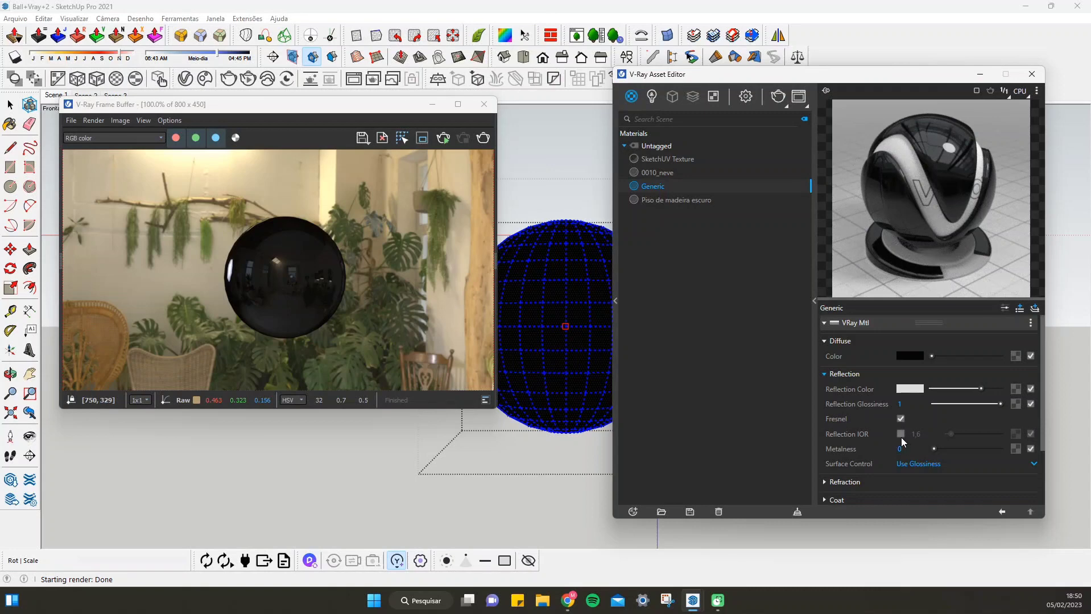
pyautogui.click(900, 421)
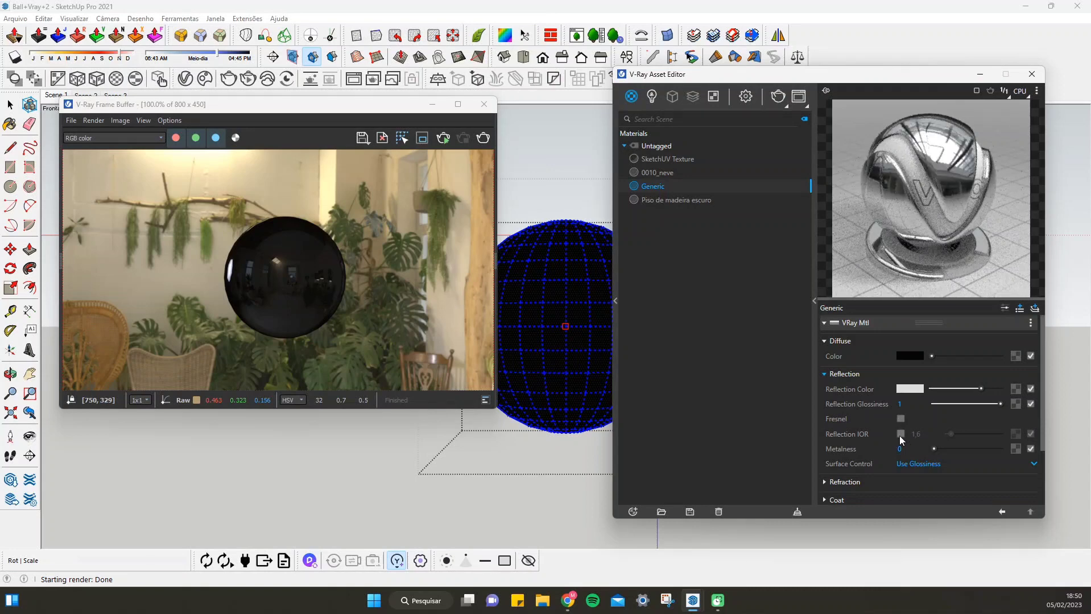
pyautogui.click(899, 435)
pyautogui.click(917, 435)
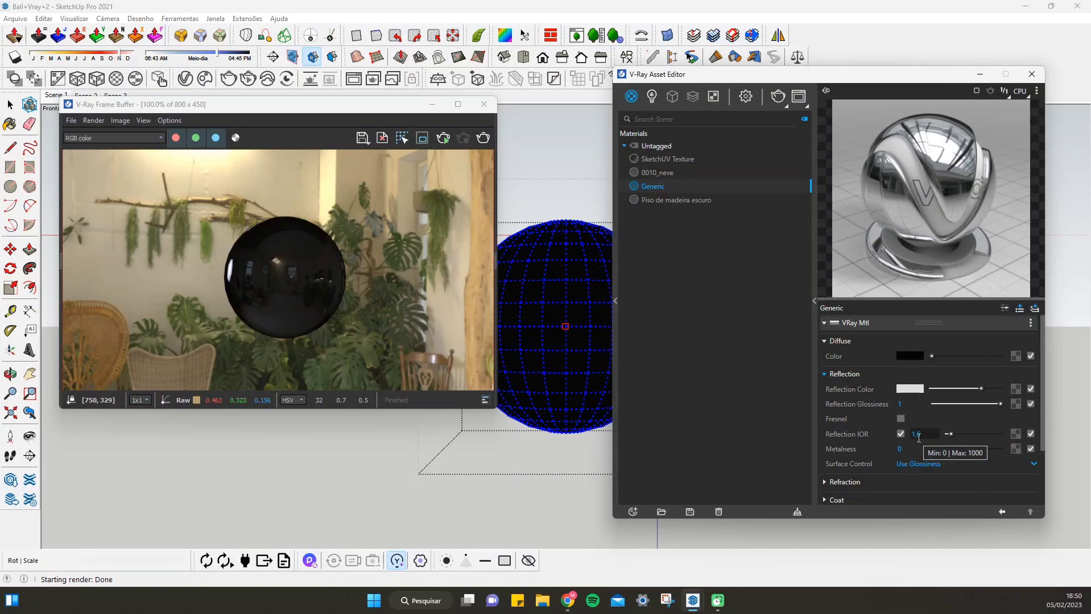
pyautogui.click(483, 139)
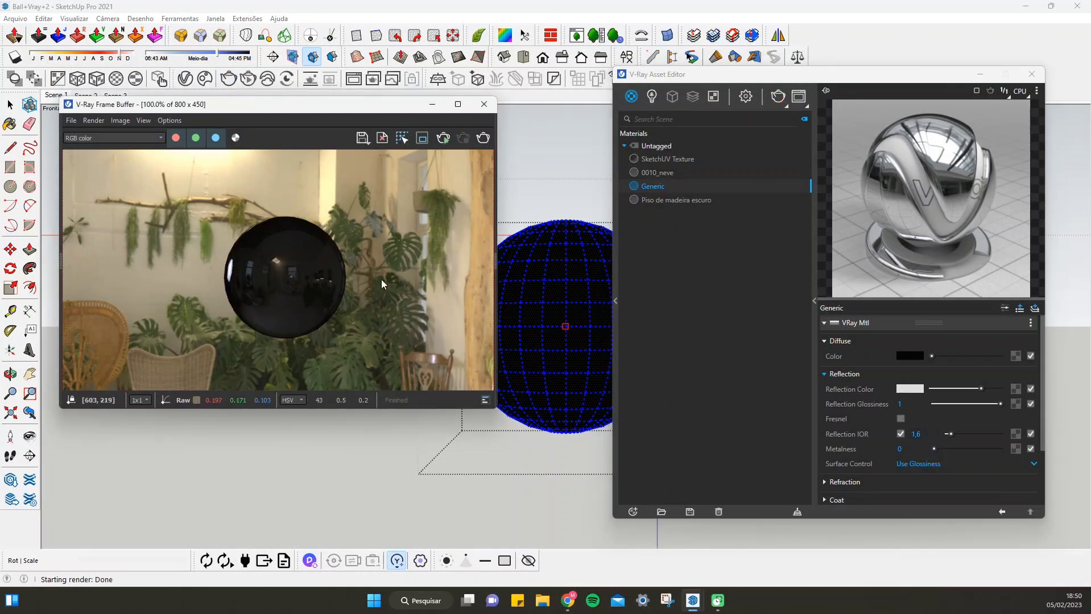
pyautogui.click(901, 419)
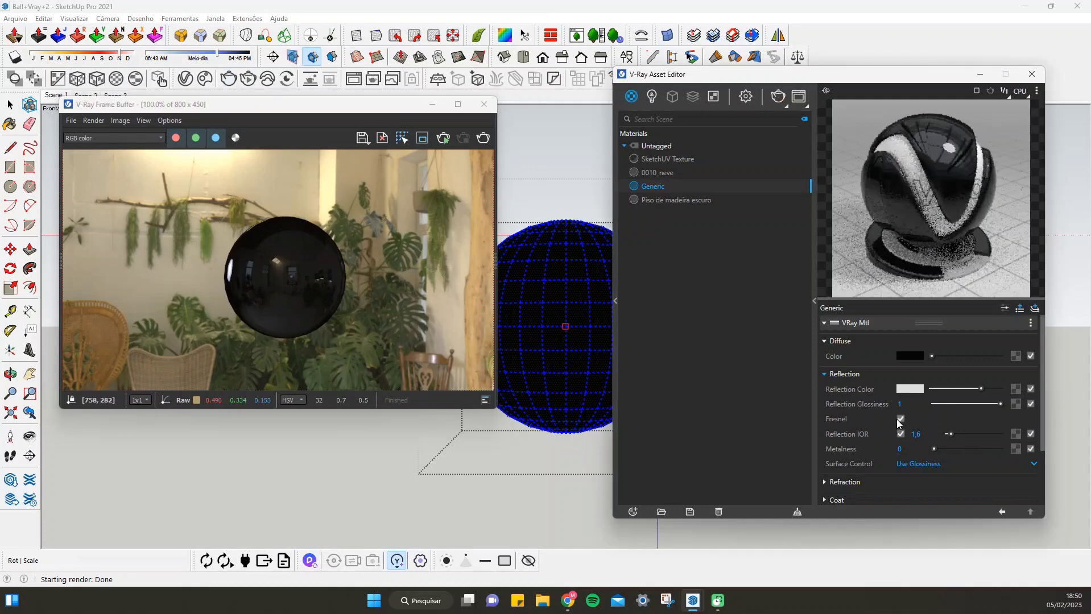
pyautogui.click(486, 139)
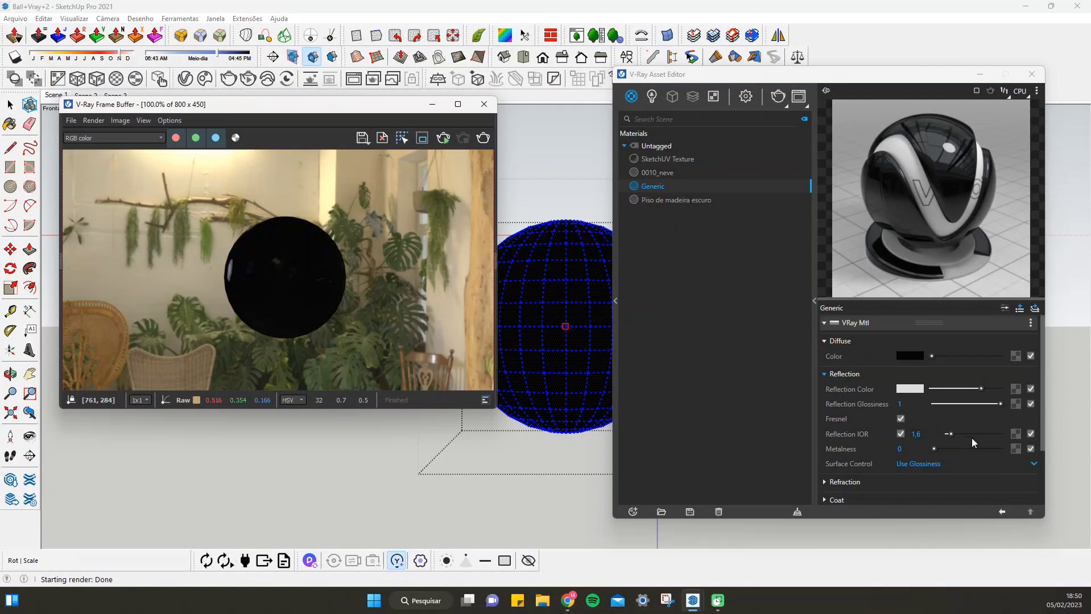
# Compare reflection IOR 17.73, 22.8 and 0.65 on the Generic material, rendering the sphere with each value
pyautogui.moveTo(952, 434); pyautogui.dragTo(984, 432)
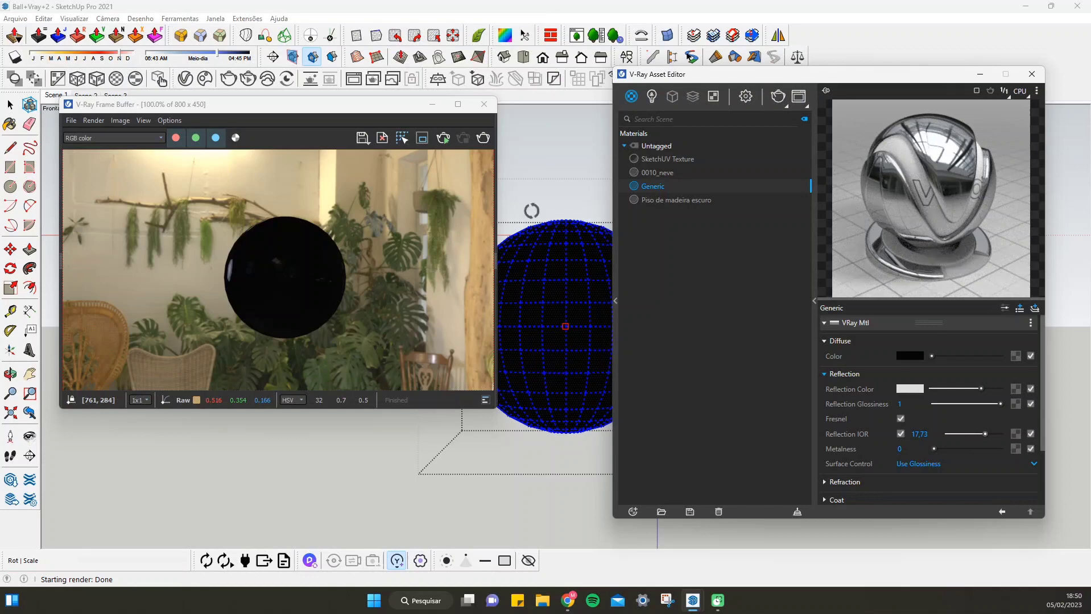
pyautogui.click(483, 138)
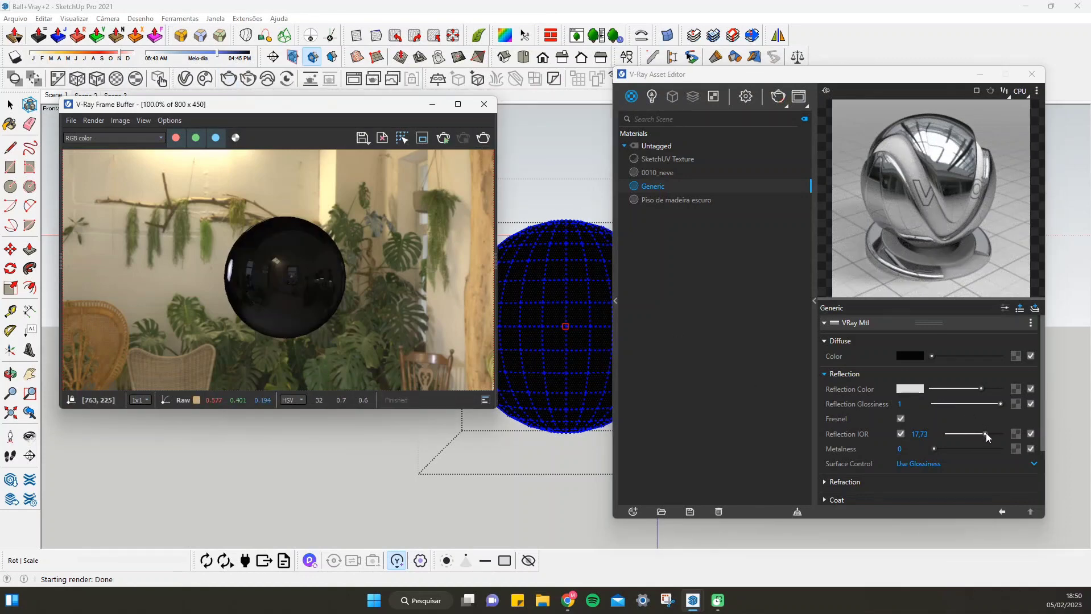
pyautogui.moveTo(985, 434); pyautogui.dragTo(997, 434)
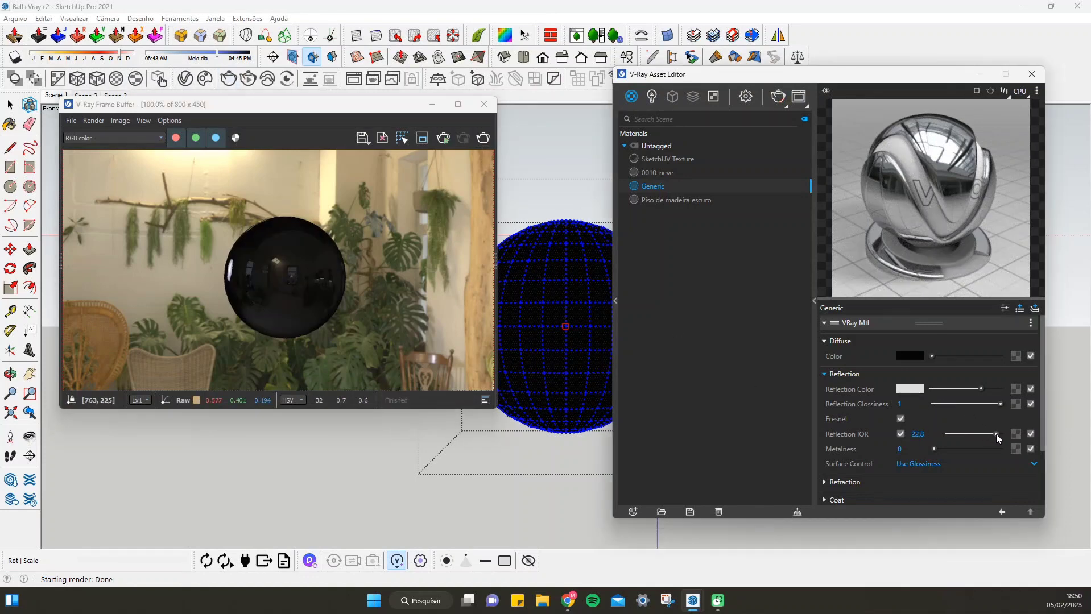
pyautogui.click(485, 137)
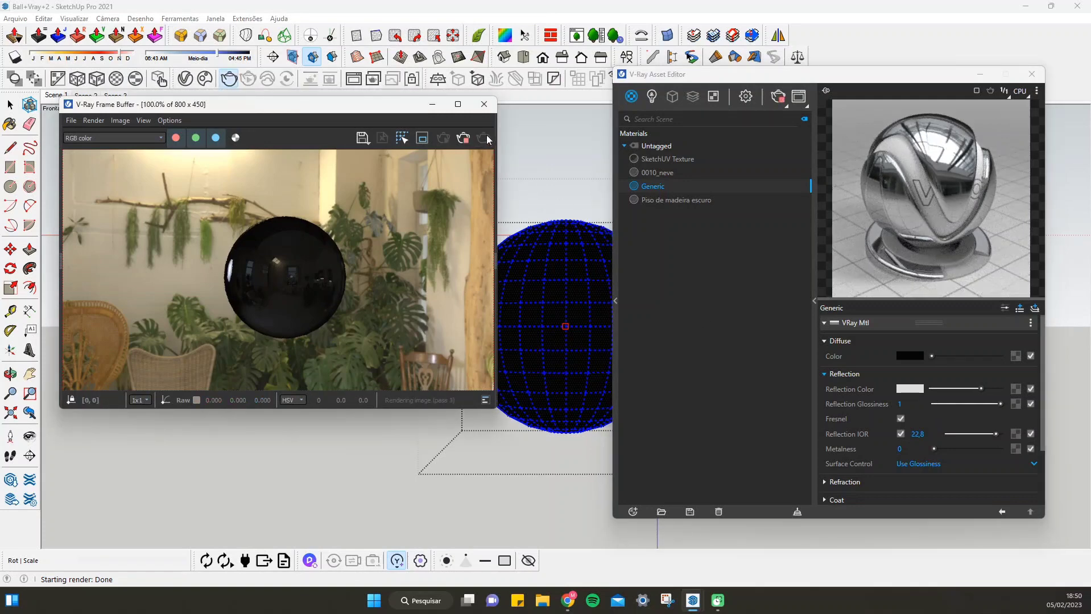
pyautogui.moveTo(995, 434); pyautogui.dragTo(949, 432)
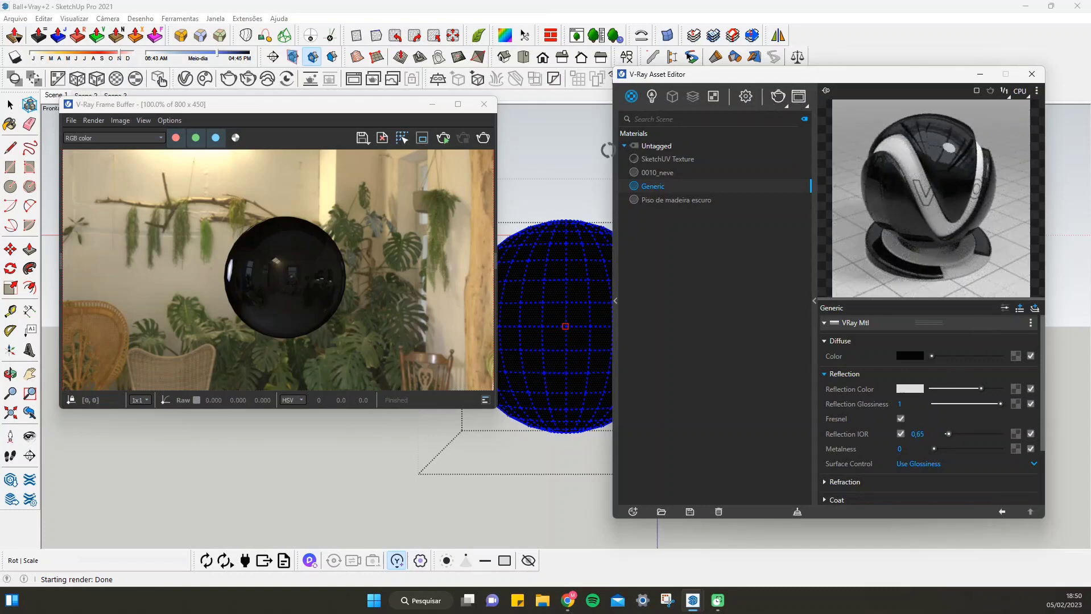
pyautogui.click(484, 139)
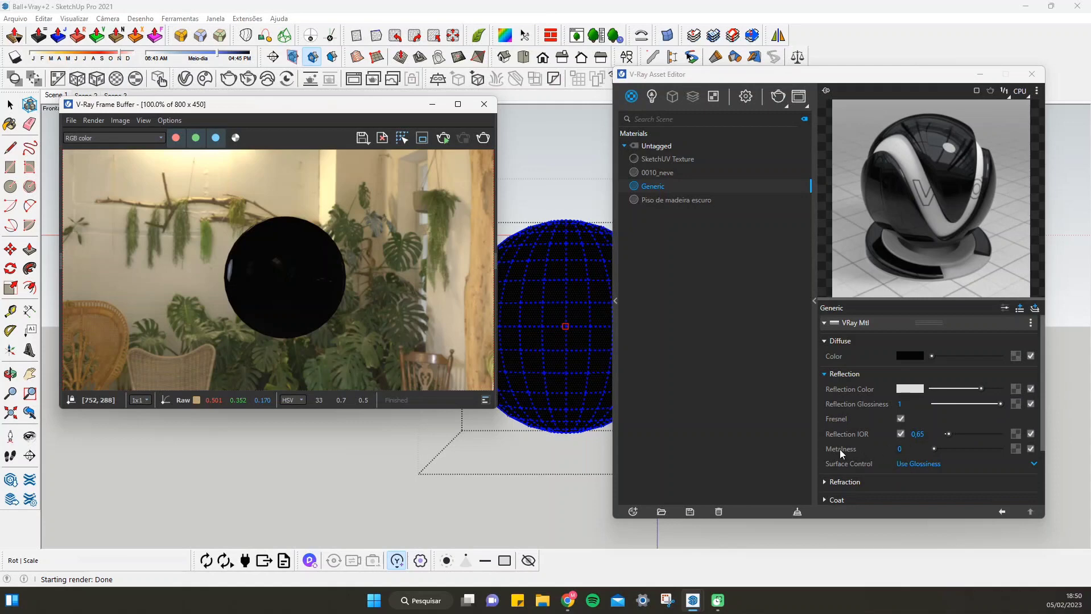
# Turn off the custom reflection IOR on the Generic material and leave Fresnel enabled
pyautogui.click(901, 434)
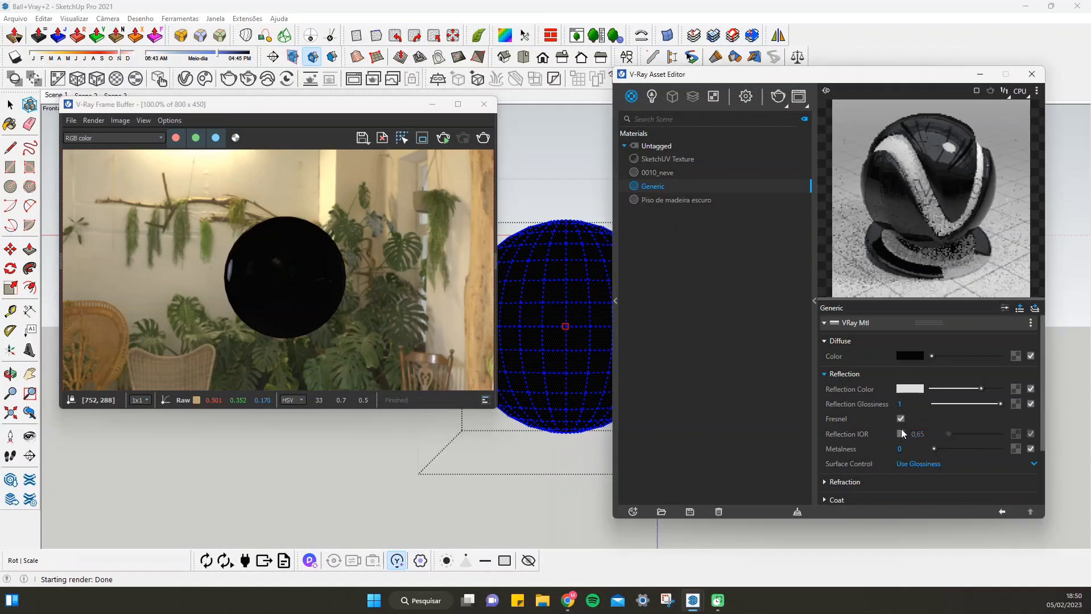
pyautogui.click(898, 421)
pyautogui.click(898, 420)
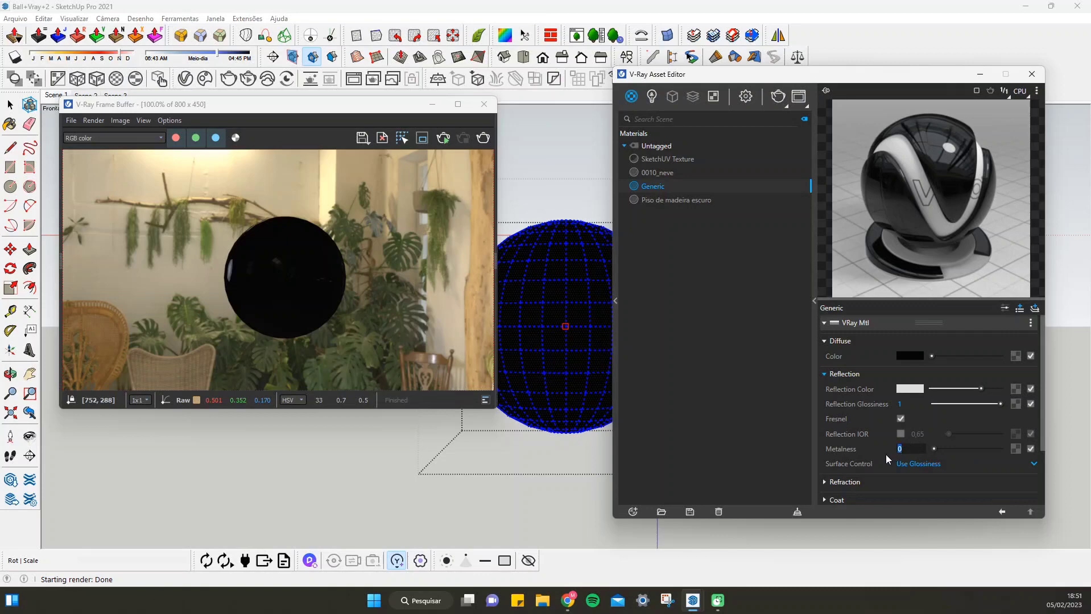
# Set the Generic material's metalness to 1 and render the sphere
pyautogui.doubleClick(910, 449)
pyautogui.click(914, 451)
pyautogui.moveTo(934, 449); pyautogui.dragTo(1020, 453)
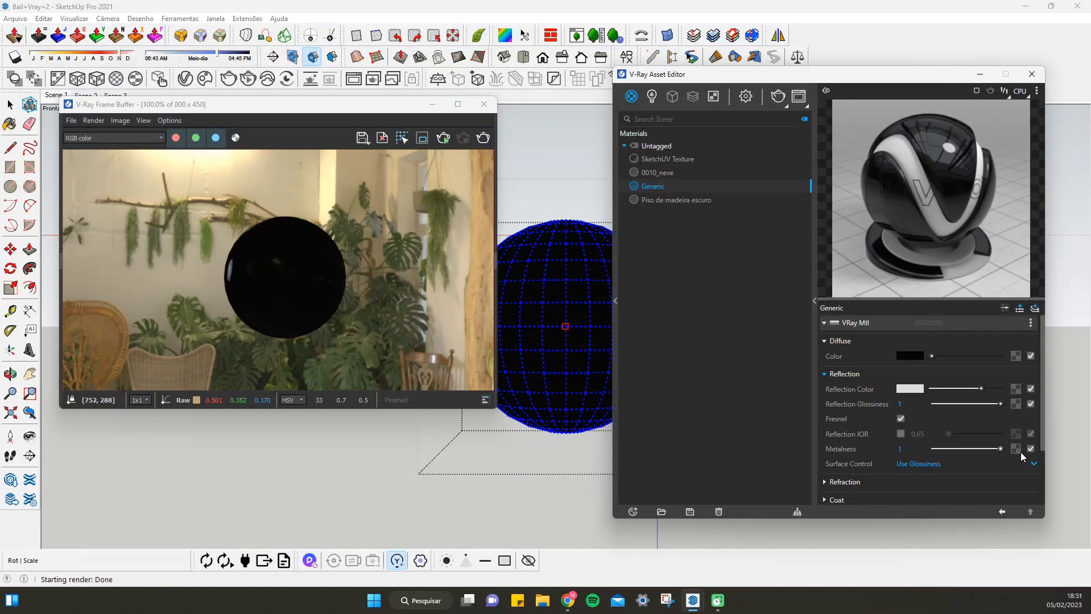
pyautogui.click(488, 138)
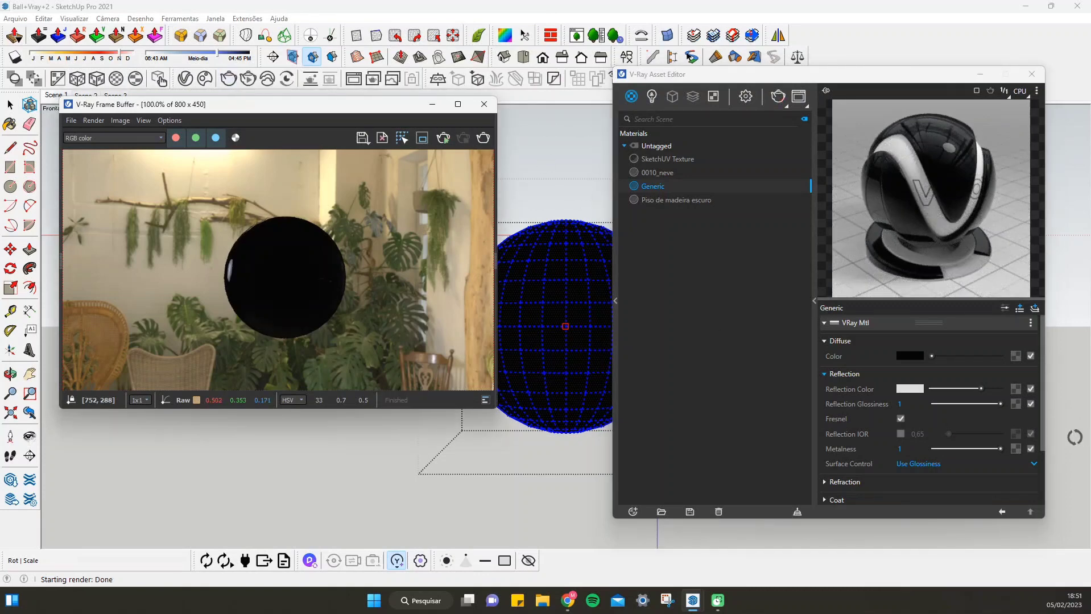
# Render the sphere with the Generic material's metalness at 0.54, and reset the metalness to 0
pyautogui.moveTo(1001, 449); pyautogui.dragTo(983, 448)
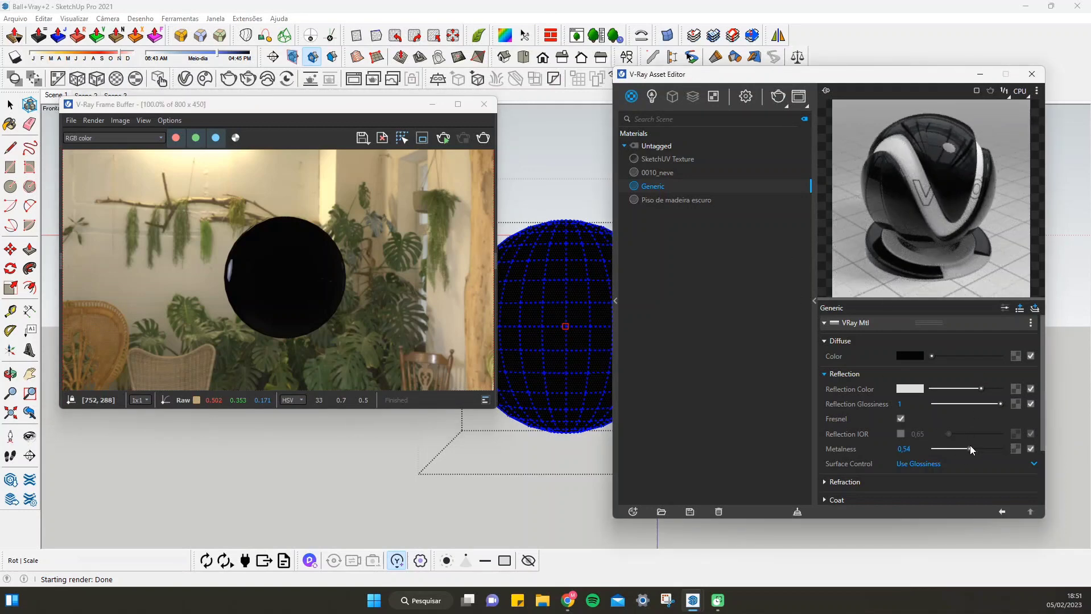
pyautogui.click(970, 449)
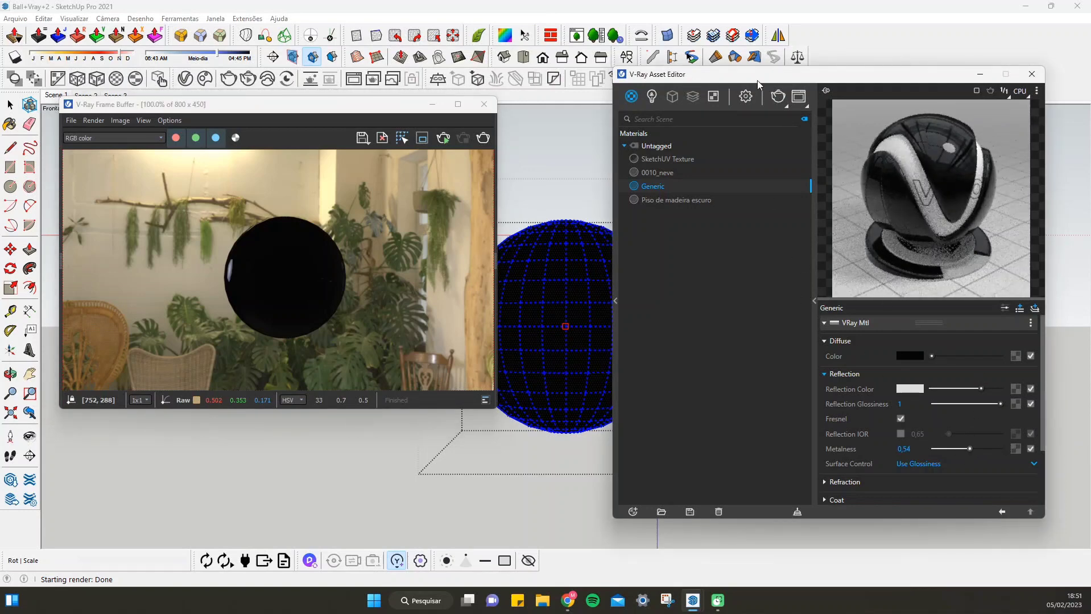
pyautogui.click(483, 138)
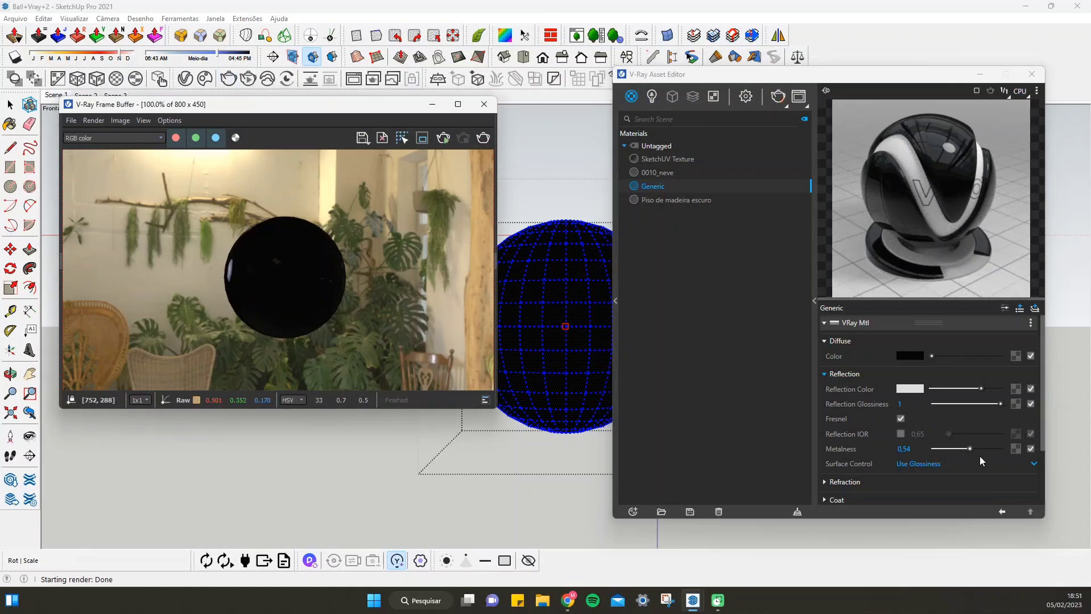
pyautogui.moveTo(972, 449); pyautogui.dragTo(985, 449)
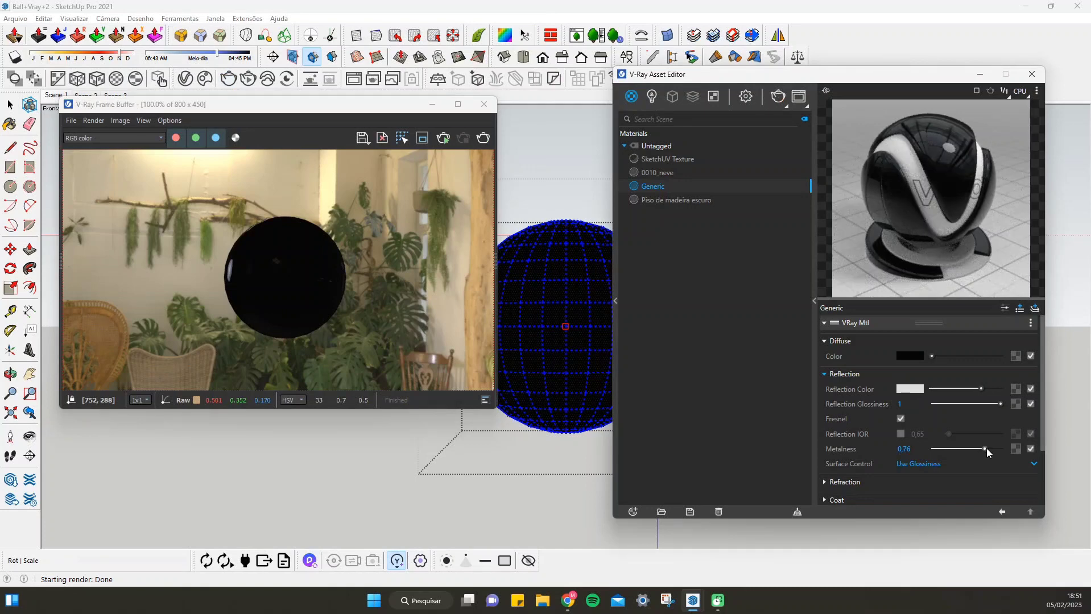
pyautogui.moveTo(986, 448); pyautogui.dragTo(890, 440)
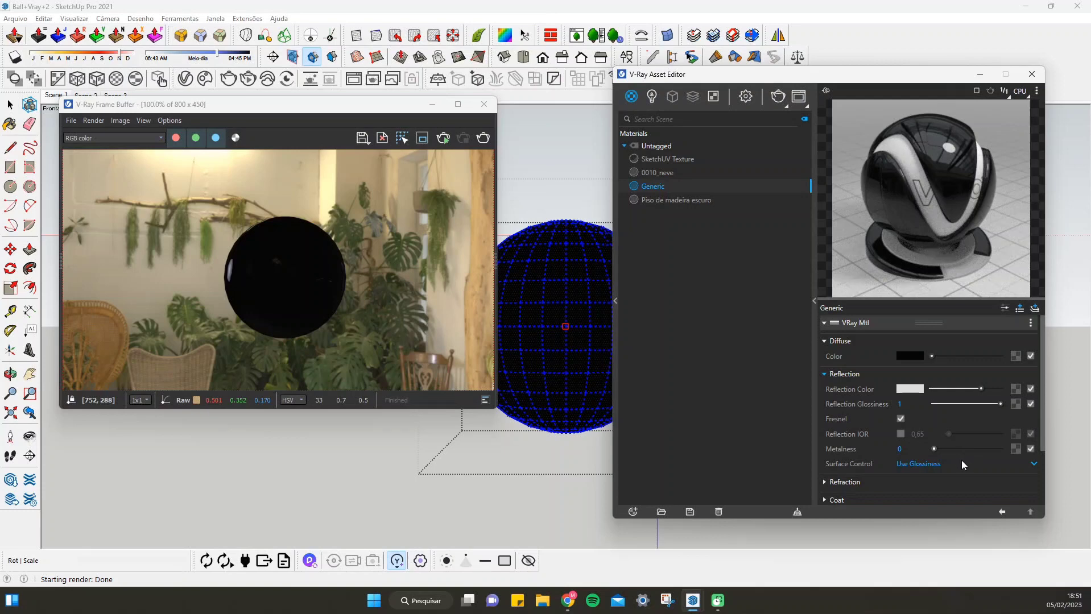
# Switch the Generic material's surface control to Use Roughness, keep the reflection roughness at 1, and render the sphere
pyautogui.scroll(-3, 947, 413)
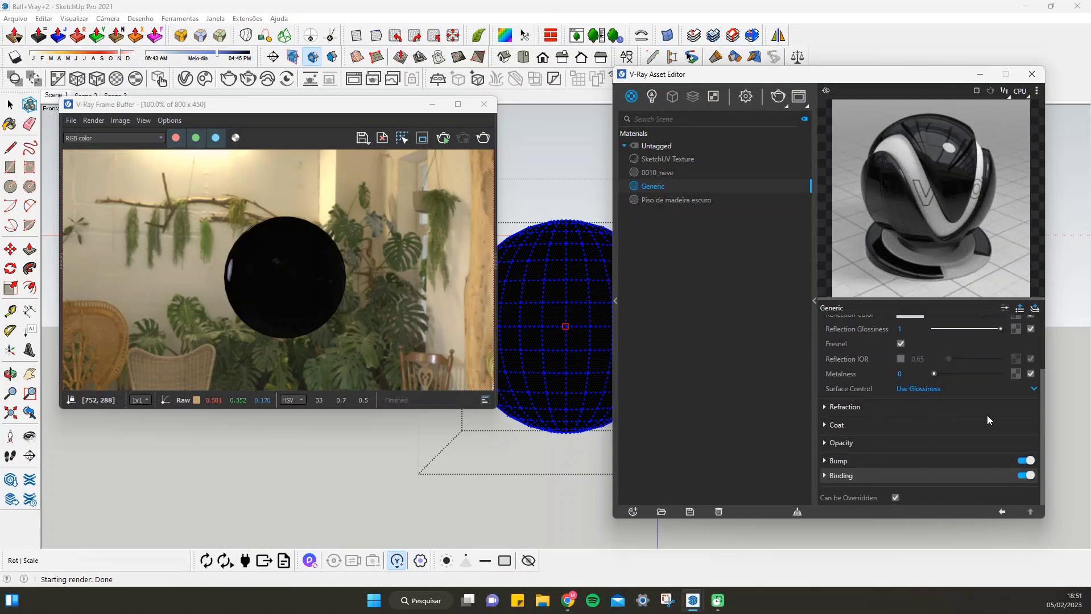
pyautogui.scroll(3, 995, 415)
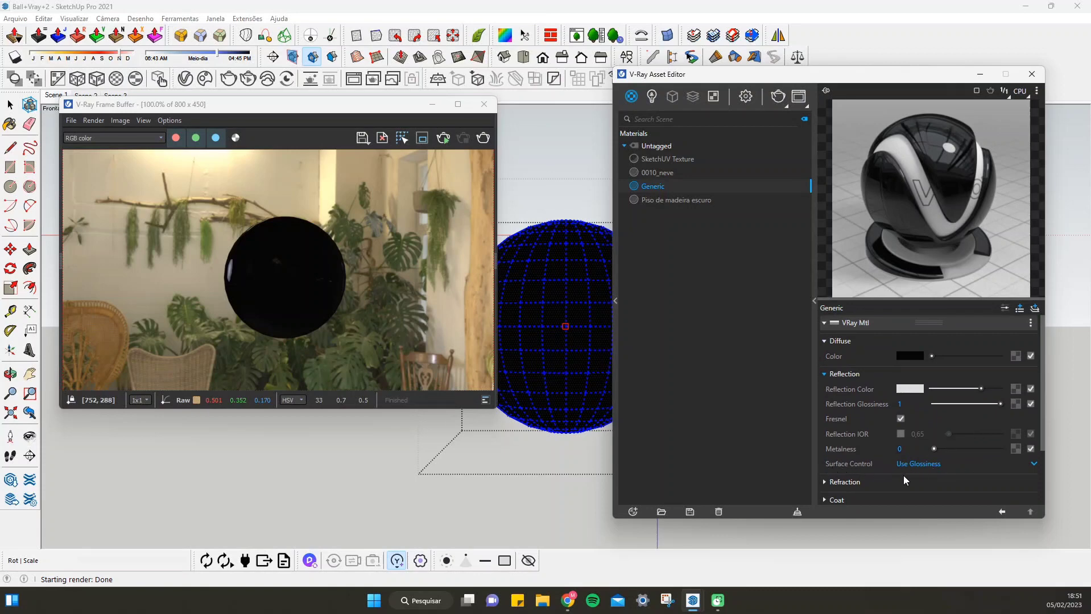
pyautogui.click(913, 465)
pyautogui.click(926, 487)
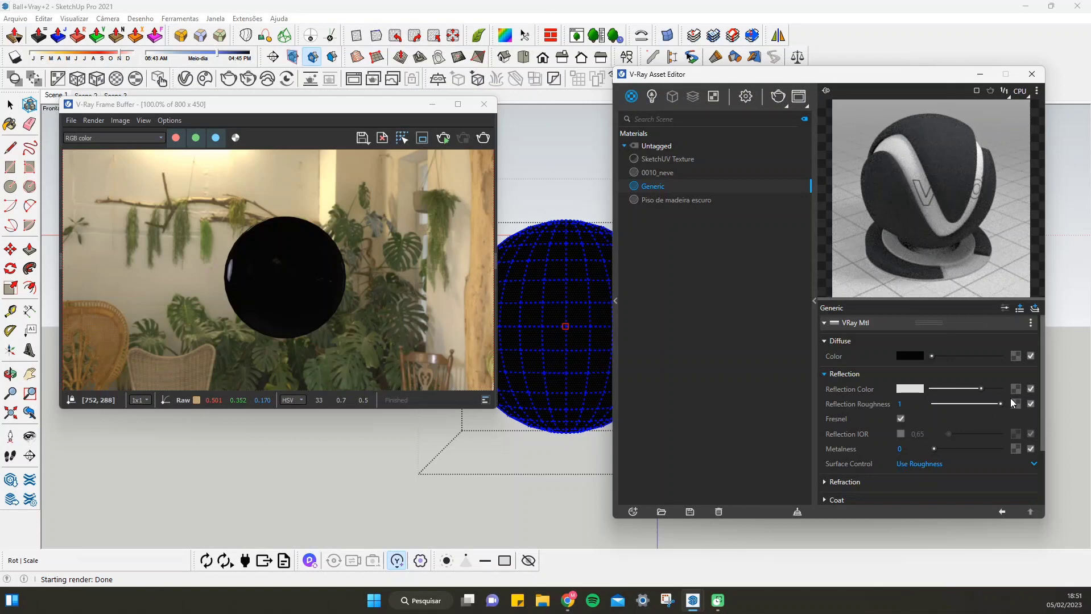
pyautogui.moveTo(1000, 403); pyautogui.dragTo(1018, 416)
pyautogui.click(1027, 575)
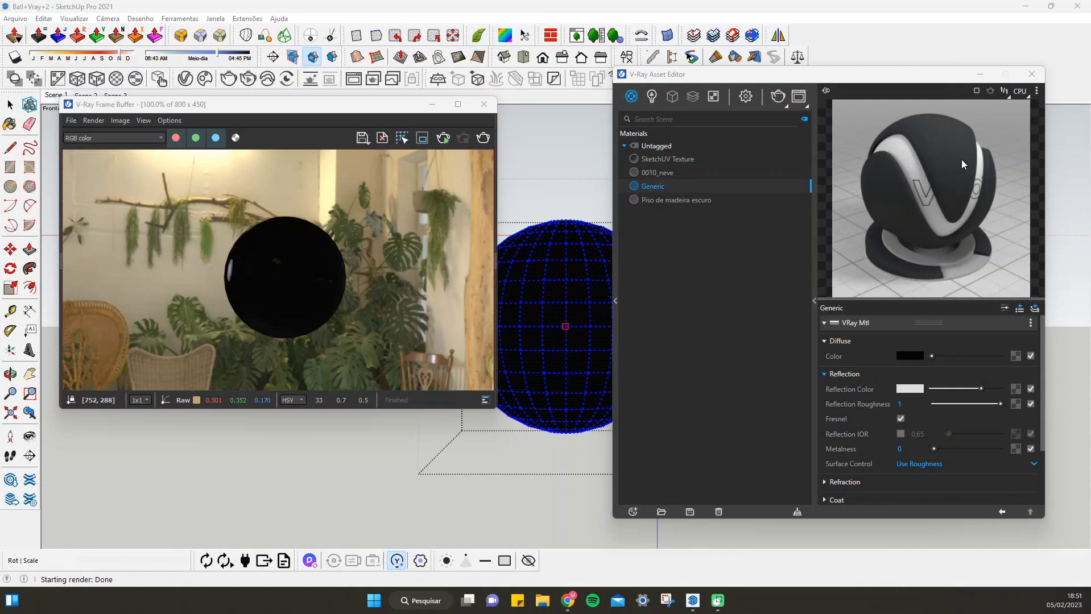
pyautogui.click(484, 139)
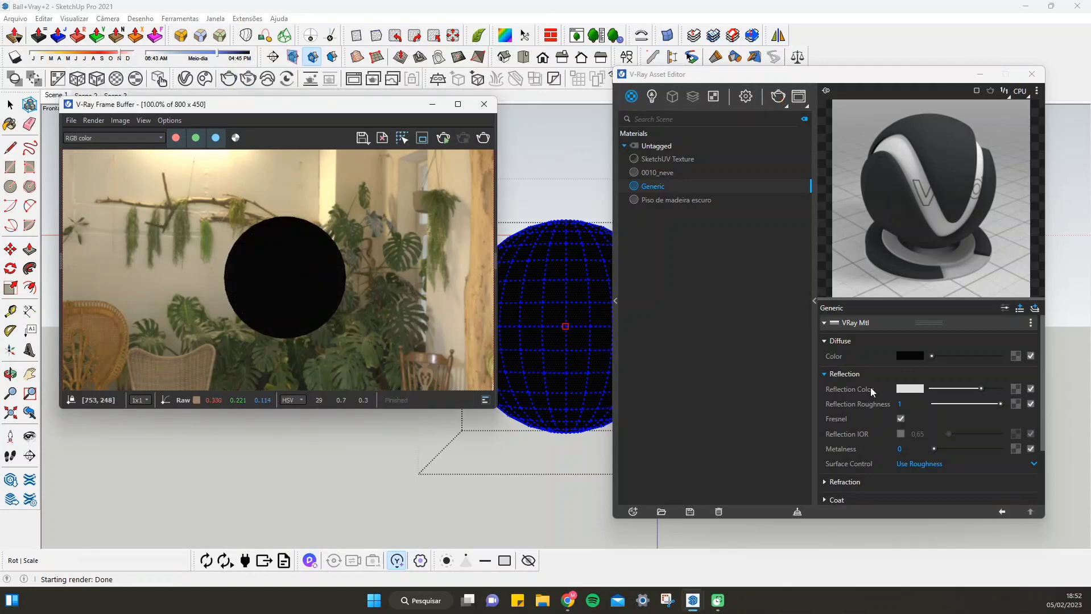
# Compare reflection roughness 0.6 and 0.27 on the Generic material, rendering the sphere with each value
pyautogui.moveTo(990, 405); pyautogui.dragTo(974, 408)
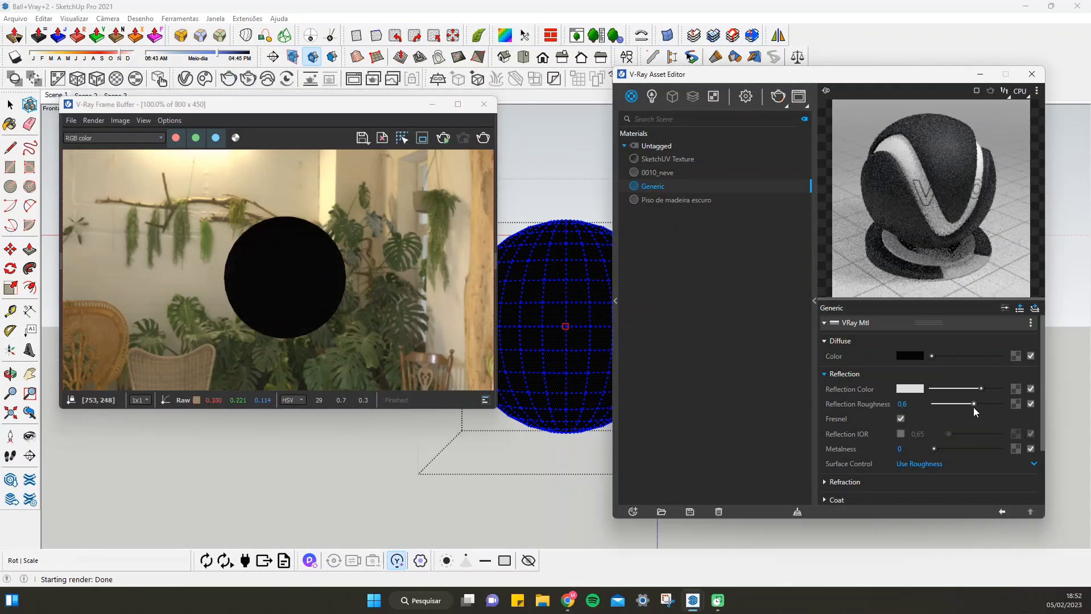
pyautogui.click(483, 139)
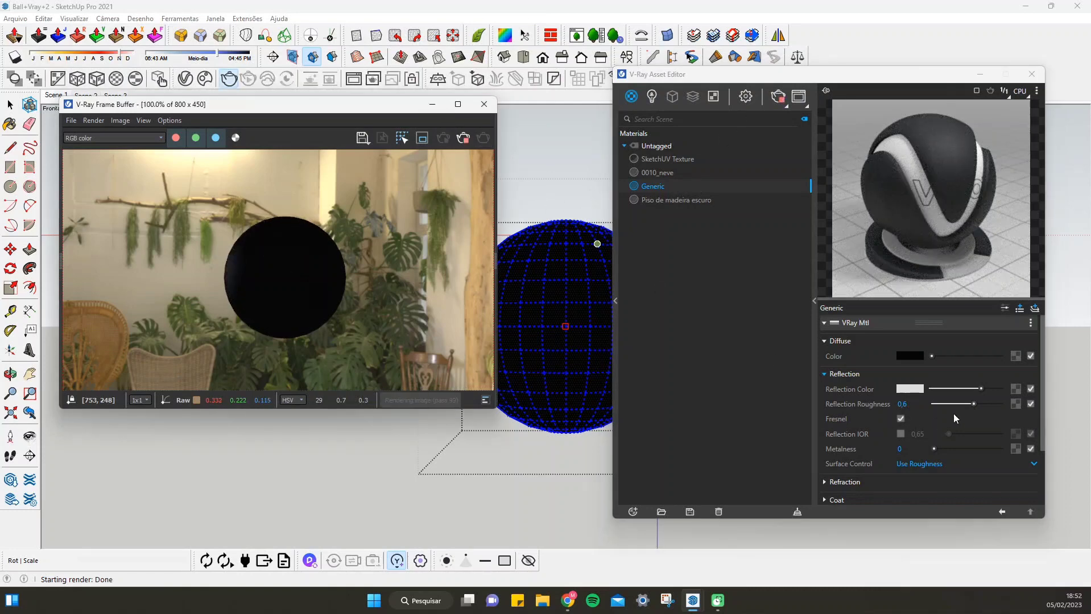
pyautogui.moveTo(966, 404); pyautogui.dragTo(952, 405)
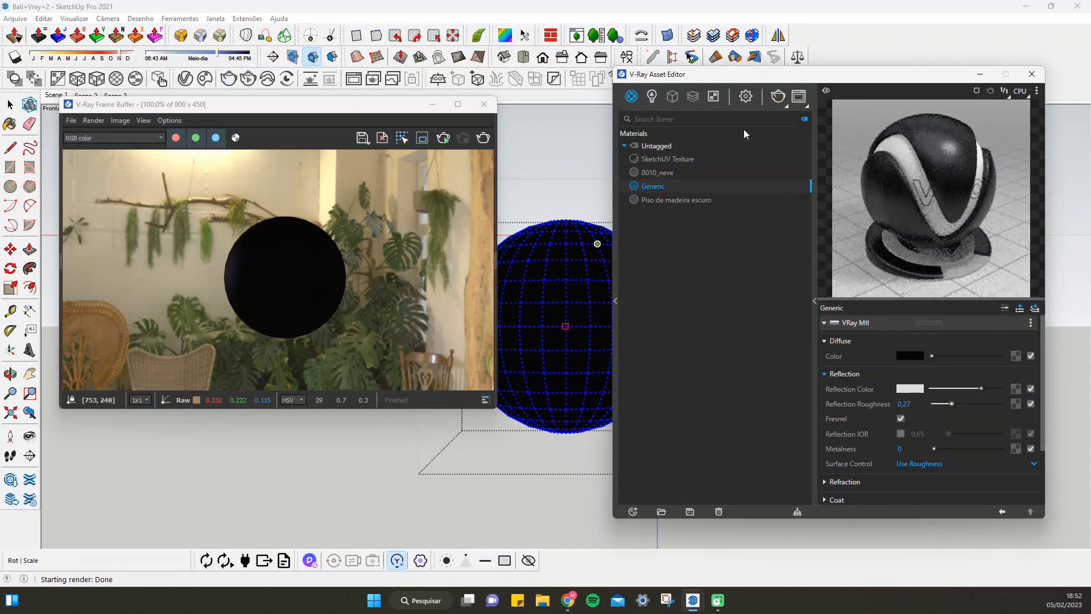
pyautogui.click(484, 138)
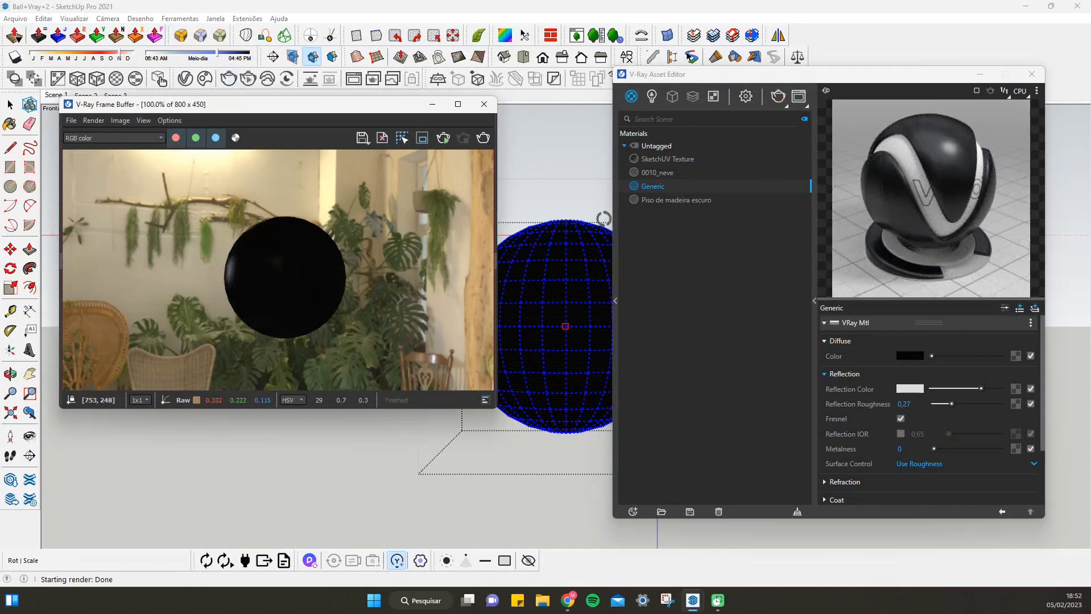
# Switch the surface control to Use Glossiness and compare reflection glossiness 1 and 0 in the material preview
pyautogui.click(912, 465)
pyautogui.click(920, 485)
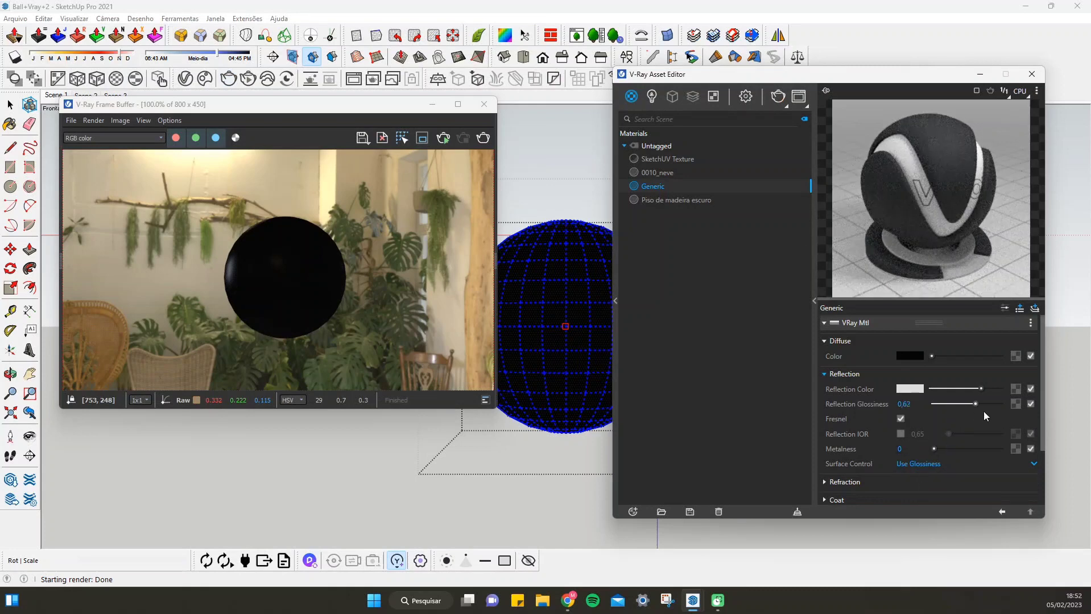
pyautogui.moveTo(984, 412); pyautogui.dragTo(1008, 412)
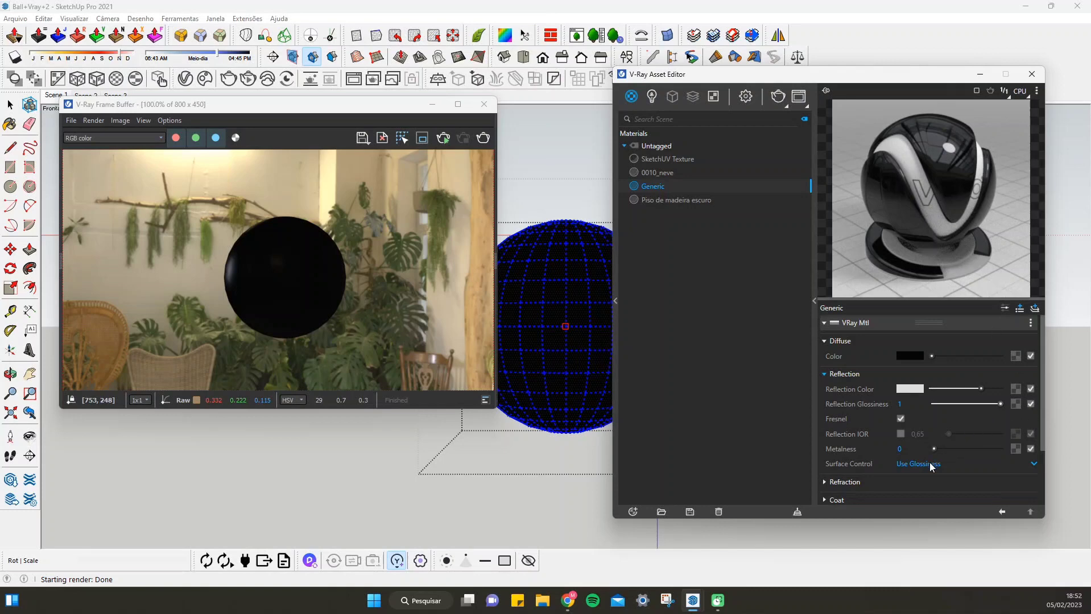
pyautogui.moveTo(999, 404); pyautogui.dragTo(904, 412)
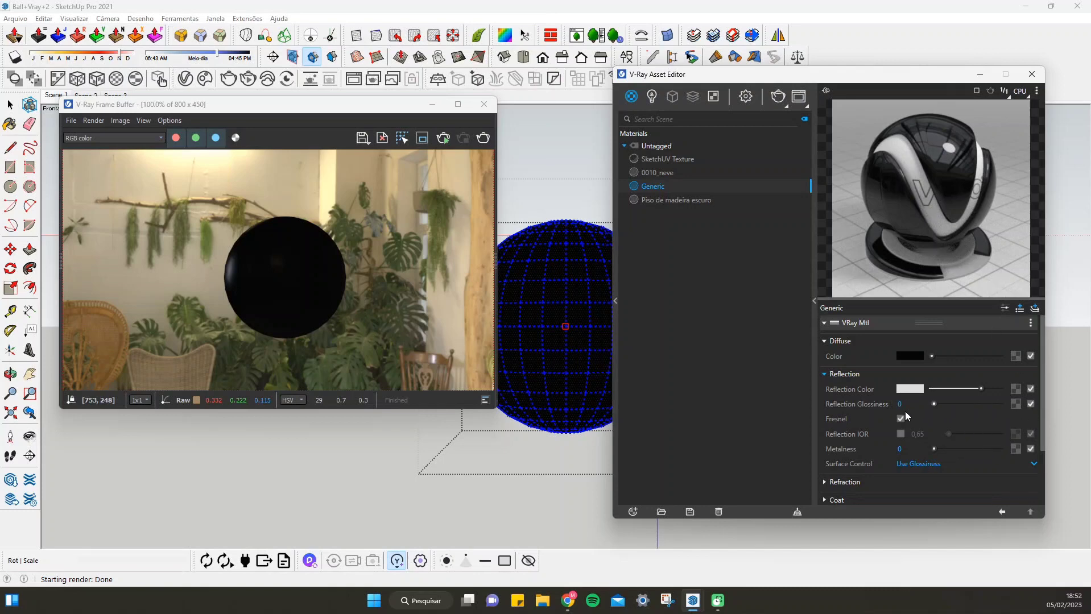
# Set the Generic material's surface control to Use Roughness and raise the reflection roughness to 1
pyautogui.click(918, 465)
pyautogui.click(932, 492)
pyautogui.moveTo(934, 404); pyautogui.dragTo(1001, 405)
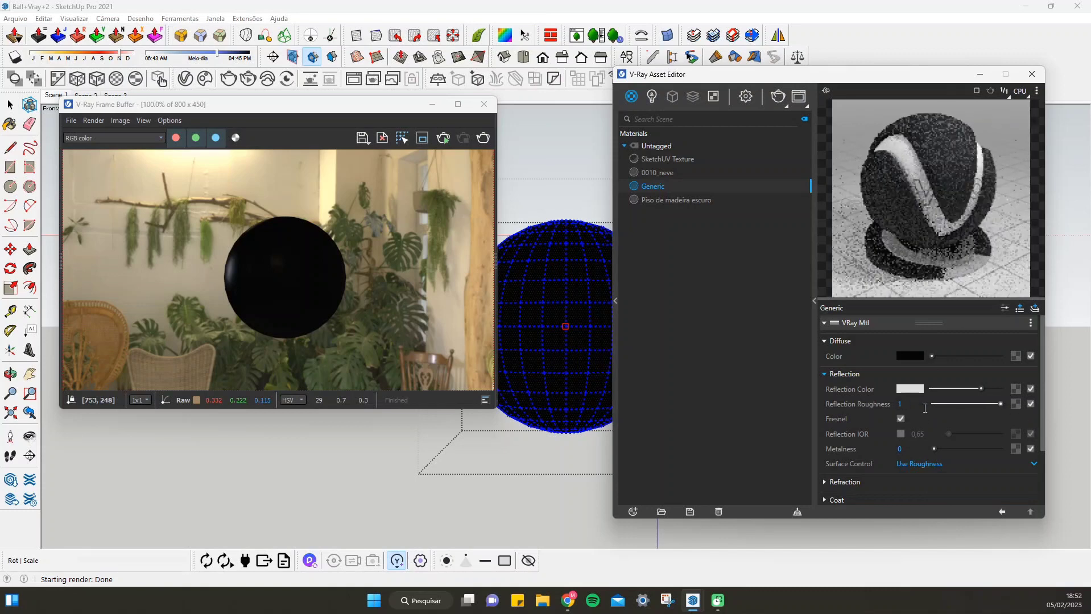
# Switch the Generic material's surface control to Use Glossiness and set the reflection glossiness to 0.82
pyautogui.click(910, 465)
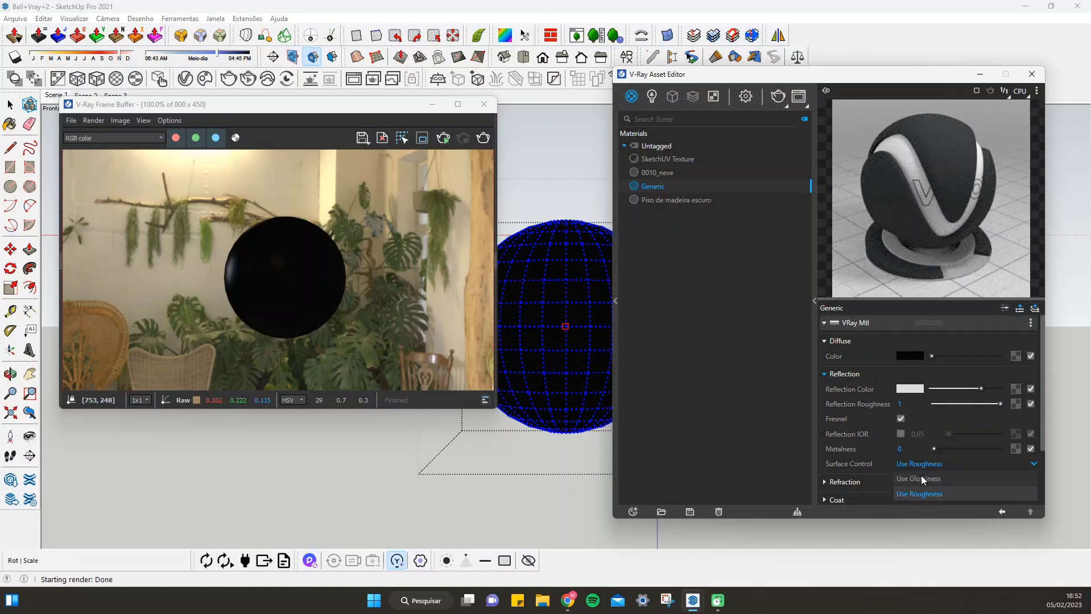
pyautogui.click(920, 475)
pyautogui.moveTo(981, 400); pyautogui.dragTo(988, 403)
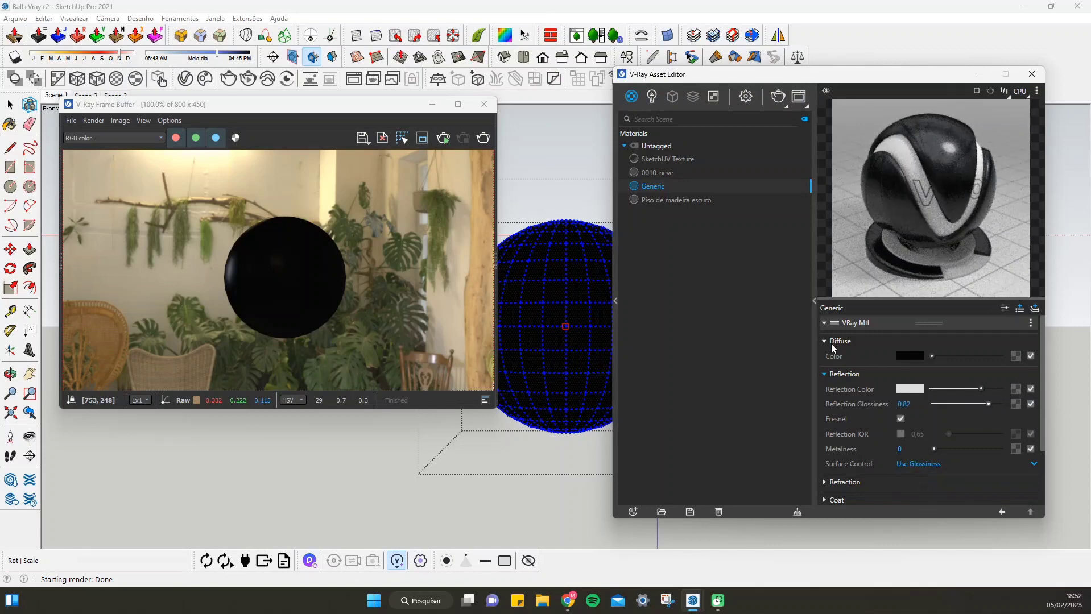
# Raise the Generic material's refraction color from black to full white and render the sphere as a transparent object
pyautogui.click(824, 371)
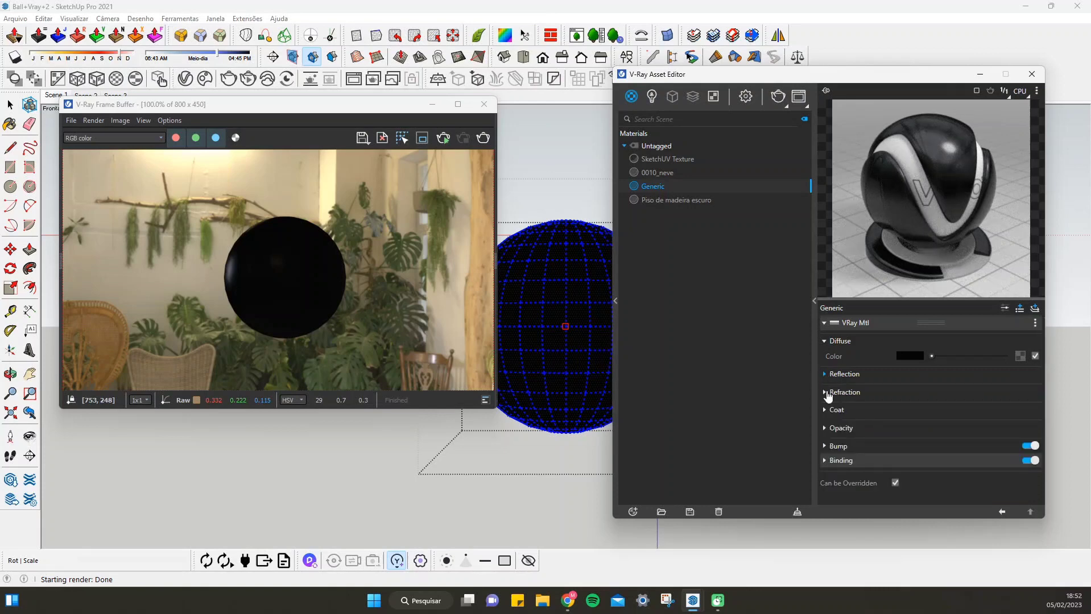
pyautogui.click(826, 394)
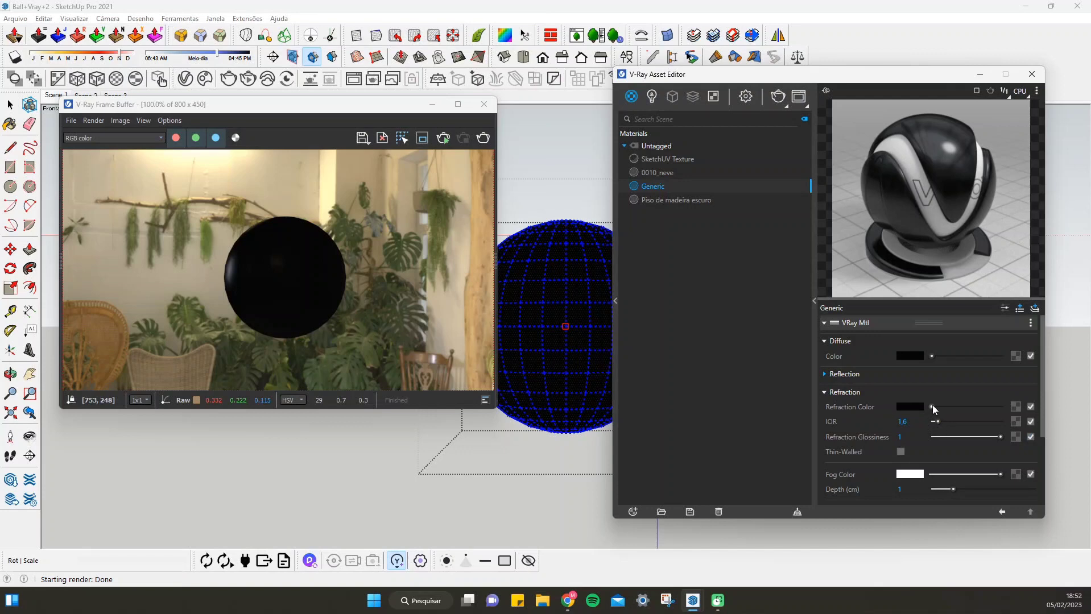
pyautogui.moveTo(932, 407); pyautogui.dragTo(1042, 420)
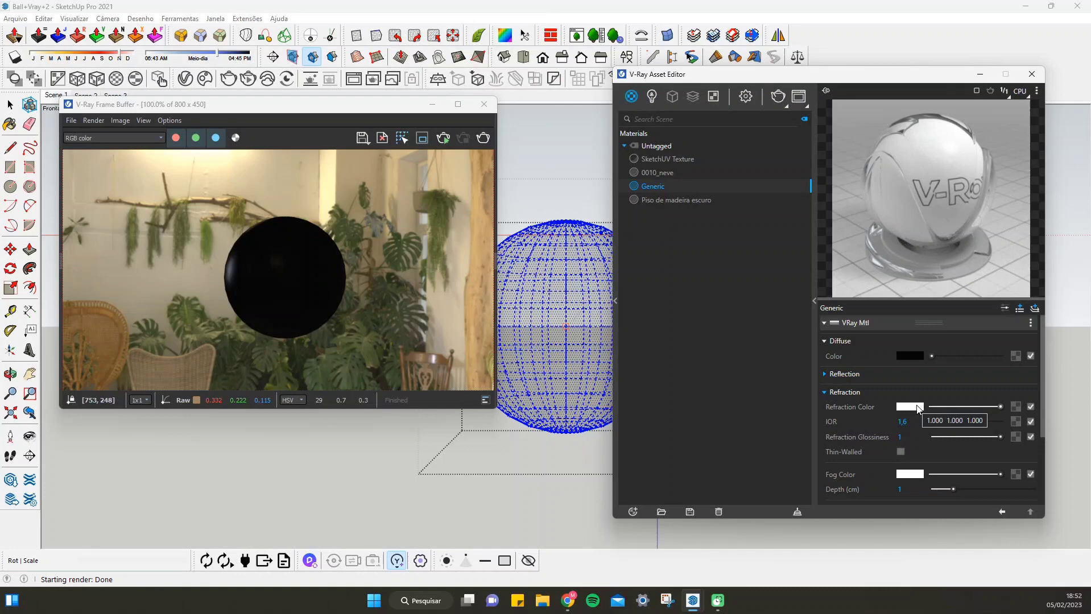
pyautogui.click(483, 139)
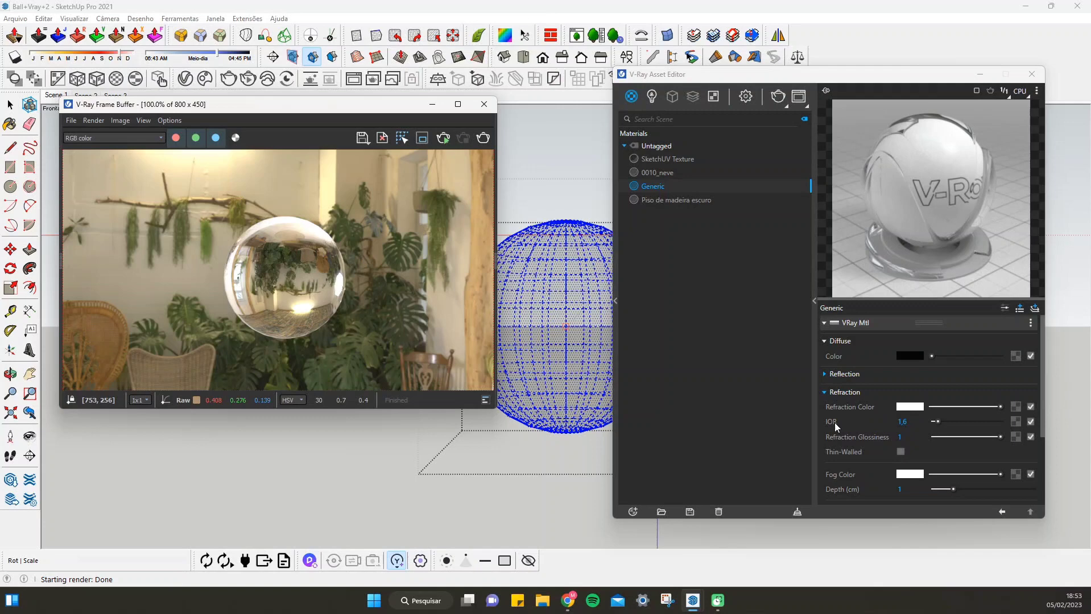
# Compare refraction IOR 1 and 1.6 on the Generic material, rendering the sphere with each value
pyautogui.moveTo(834, 423)
pyautogui.click(909, 422)
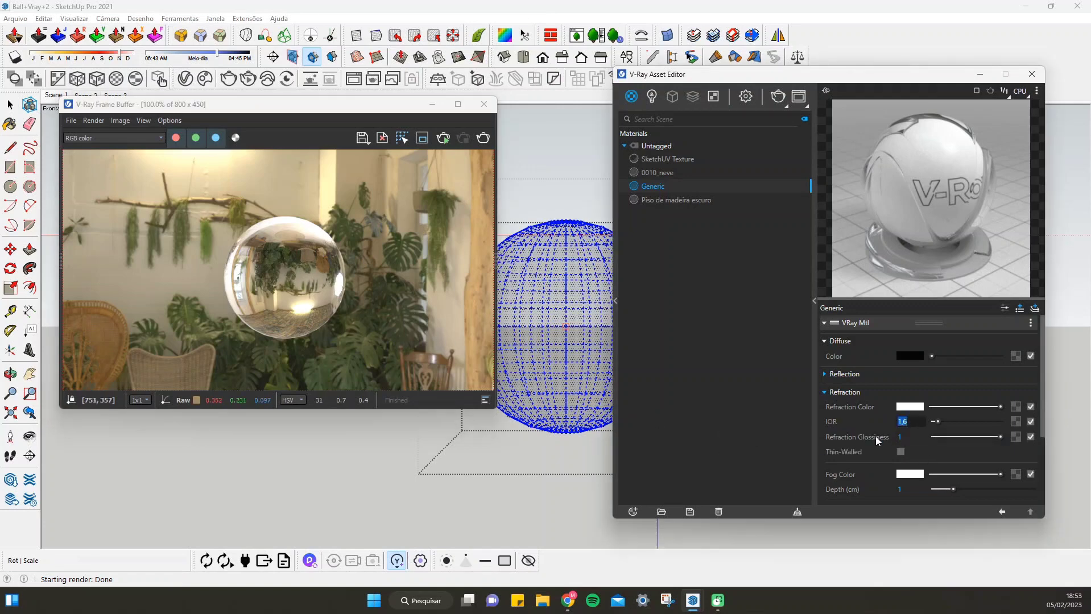
pyautogui.write('1')
pyautogui.press('Return')
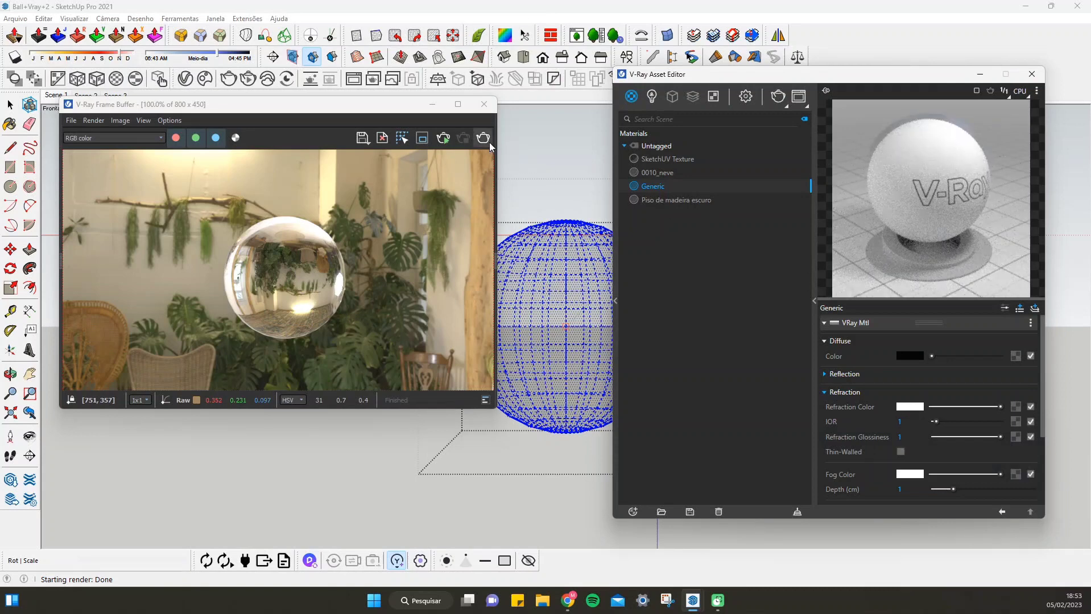
pyautogui.click(488, 142)
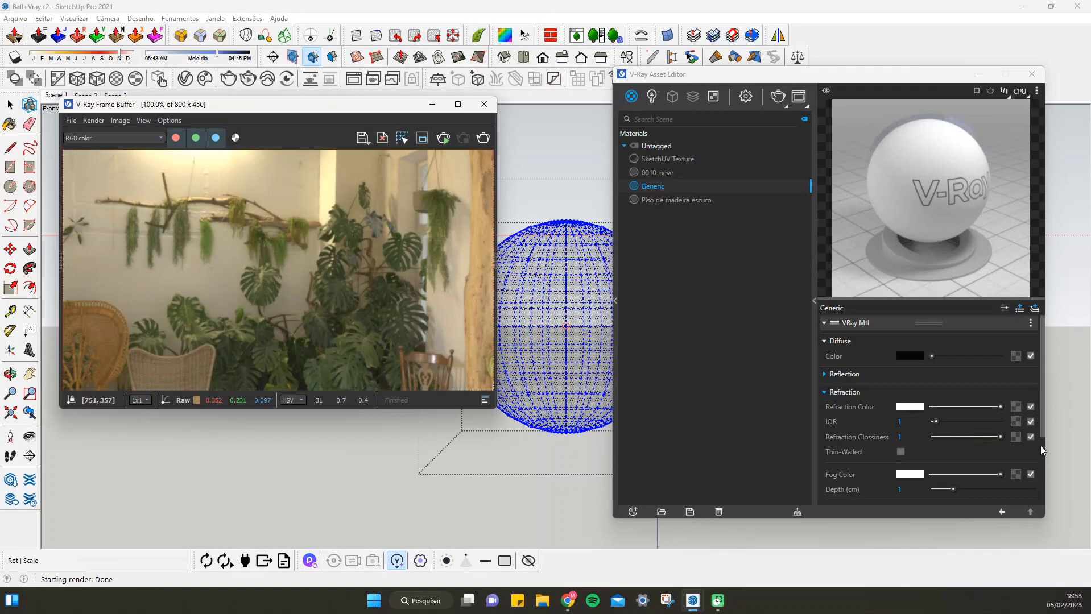
pyautogui.doubleClick(901, 421)
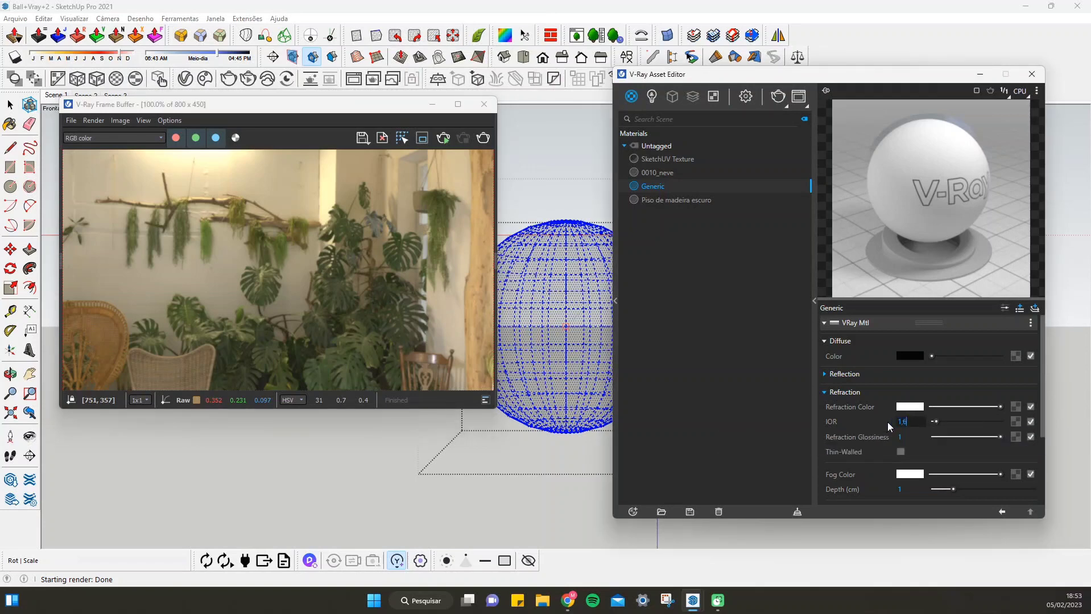
pyautogui.write('1,6')
pyautogui.press('Return')
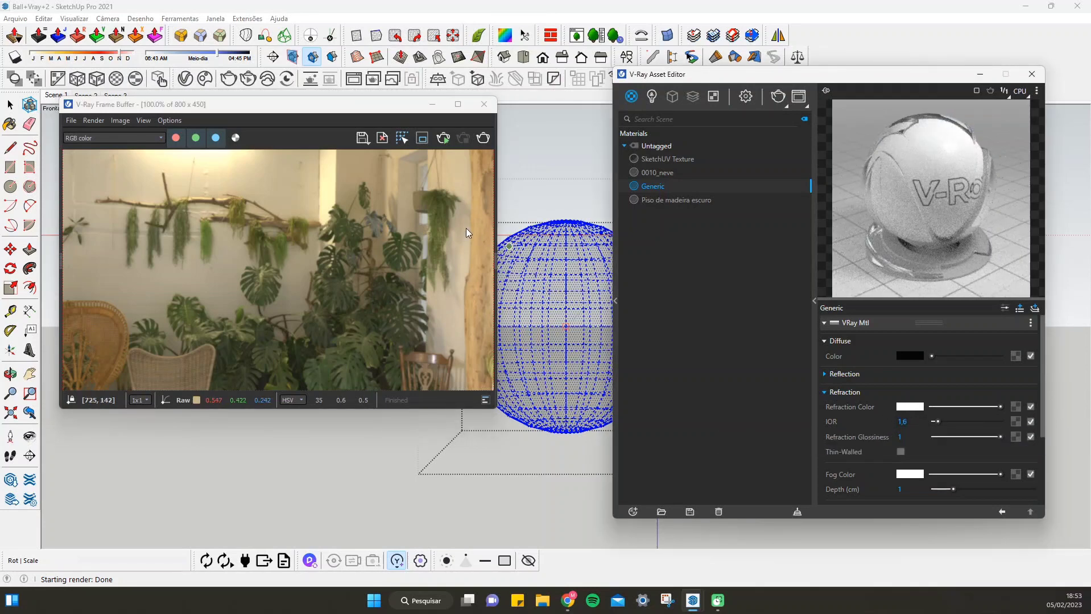
pyautogui.click(482, 137)
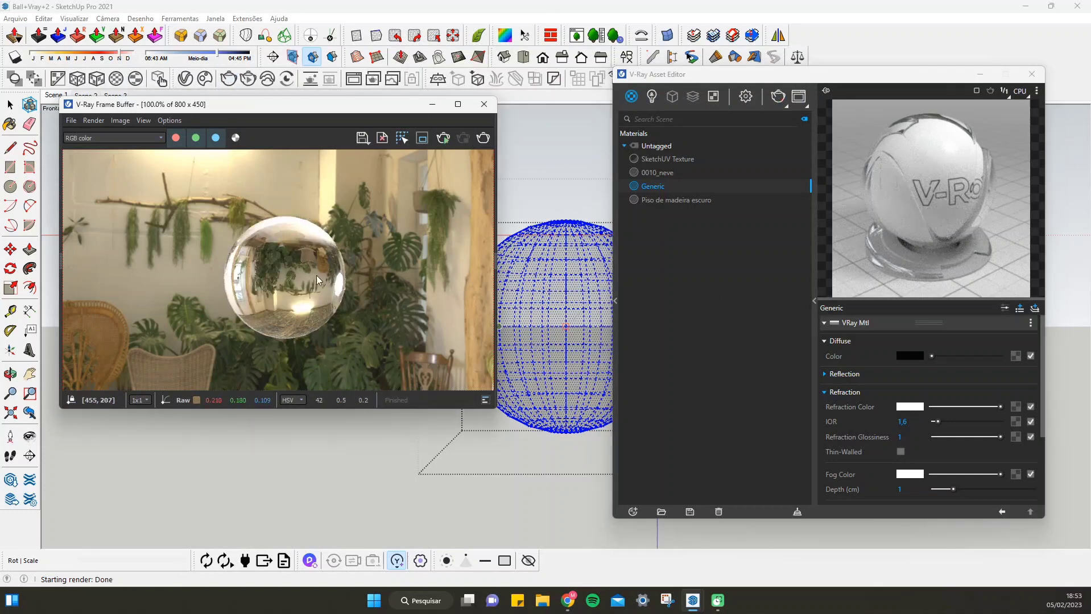
# Compare refraction IOR 2 and 5 on the Generic material, rendering the sphere with each value
pyautogui.click(902, 421)
pyautogui.write('2')
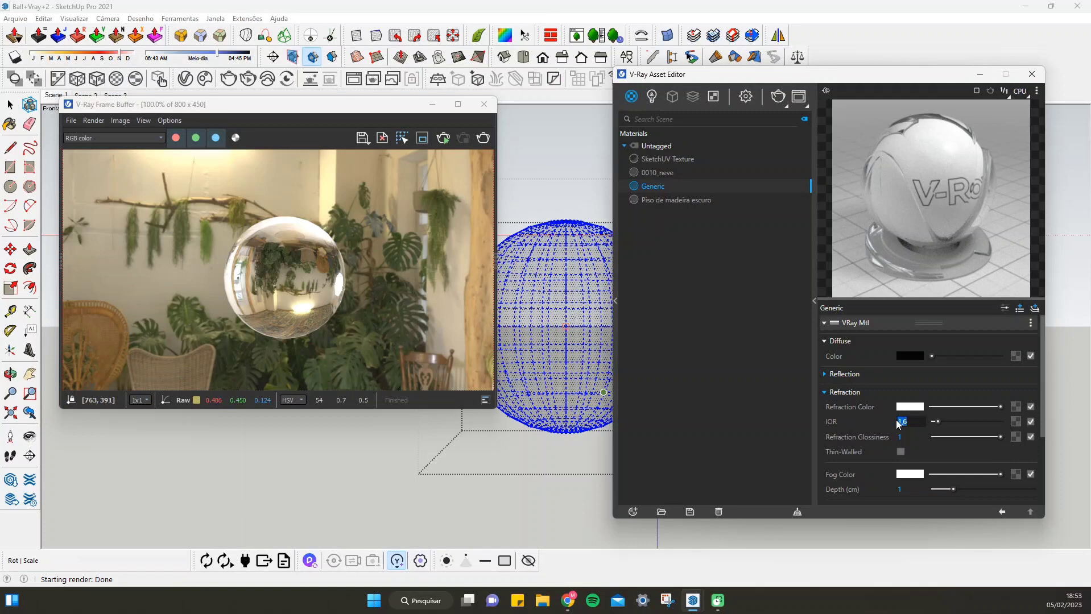
pyautogui.press('Return')
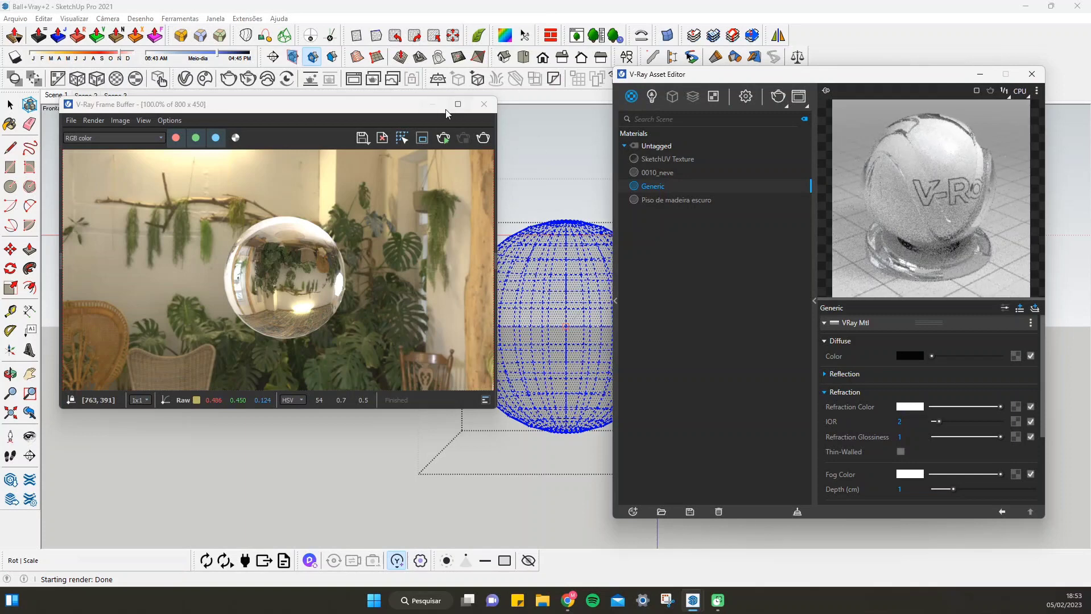
pyautogui.click(482, 138)
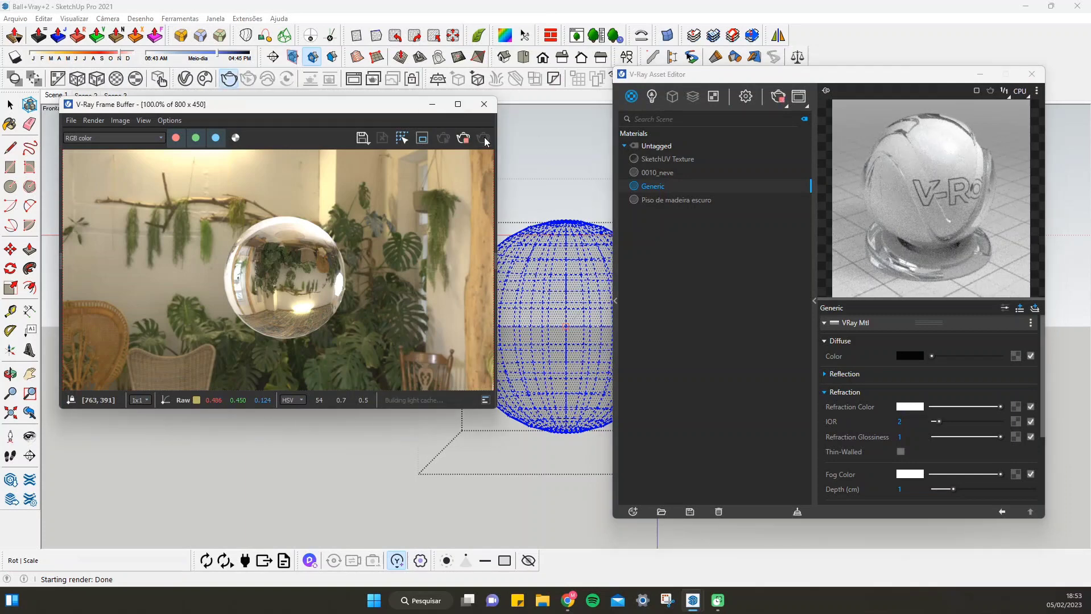
pyautogui.moveTo(908, 422); pyautogui.dragTo(866, 415)
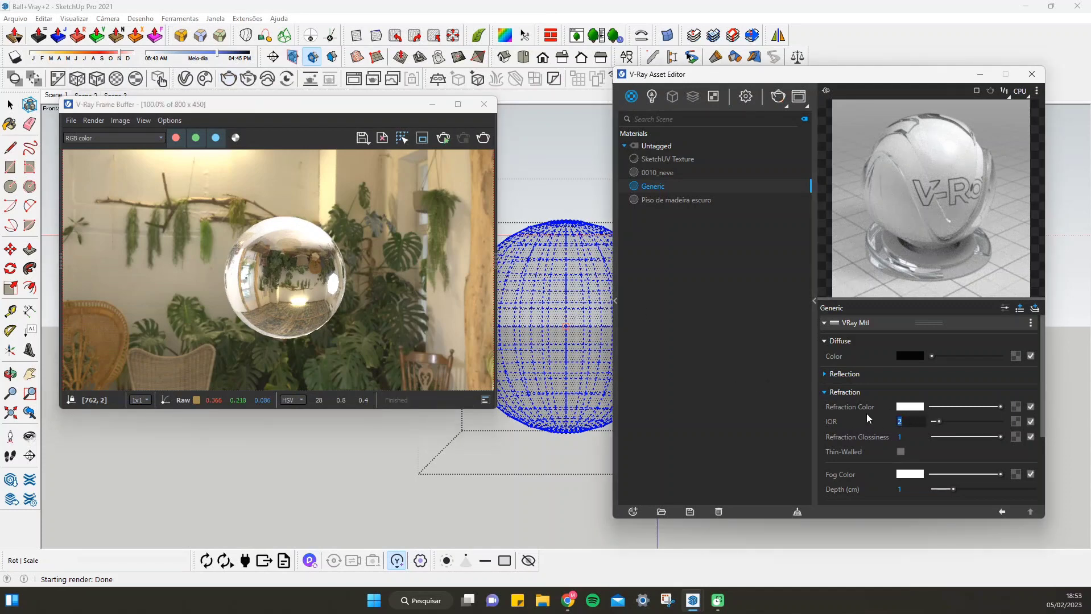
pyautogui.write('5')
pyautogui.press('Return')
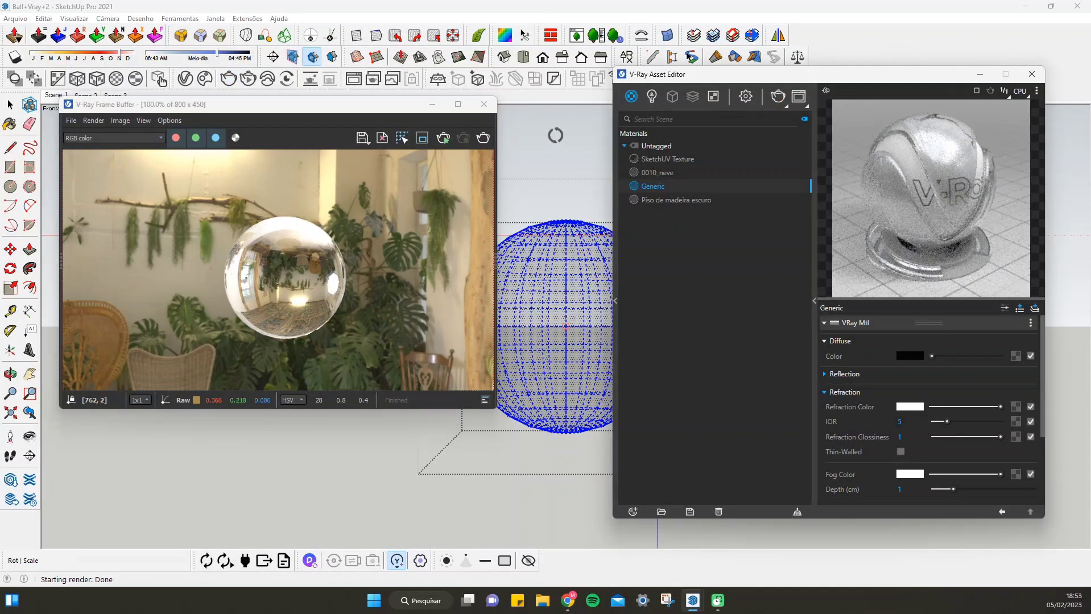
pyautogui.click(486, 136)
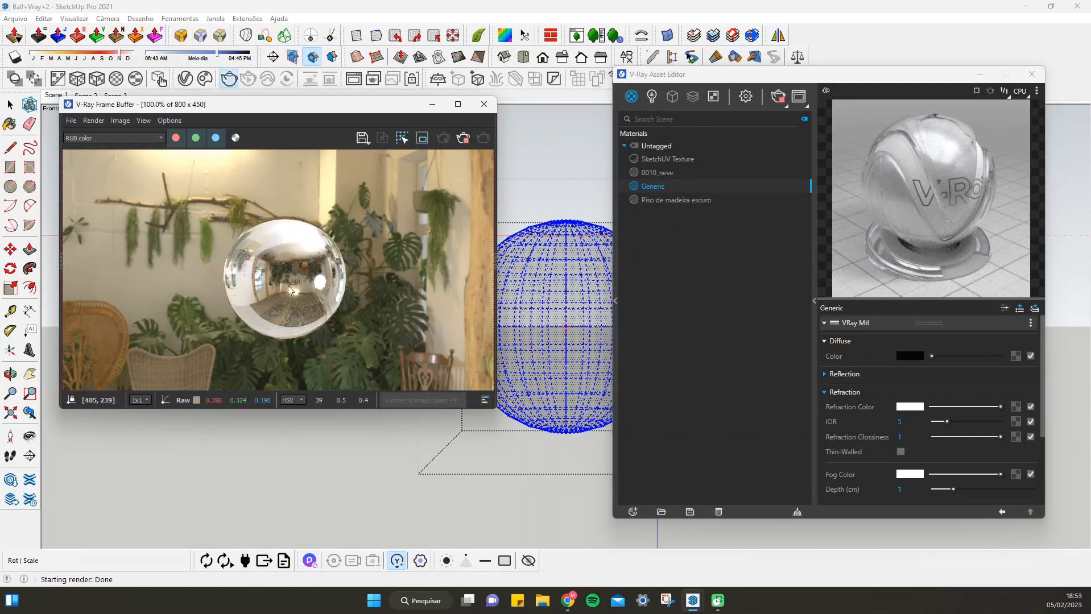
# Set the Generic material's refraction IOR to 1.1 and render the sphere
pyautogui.click(899, 422)
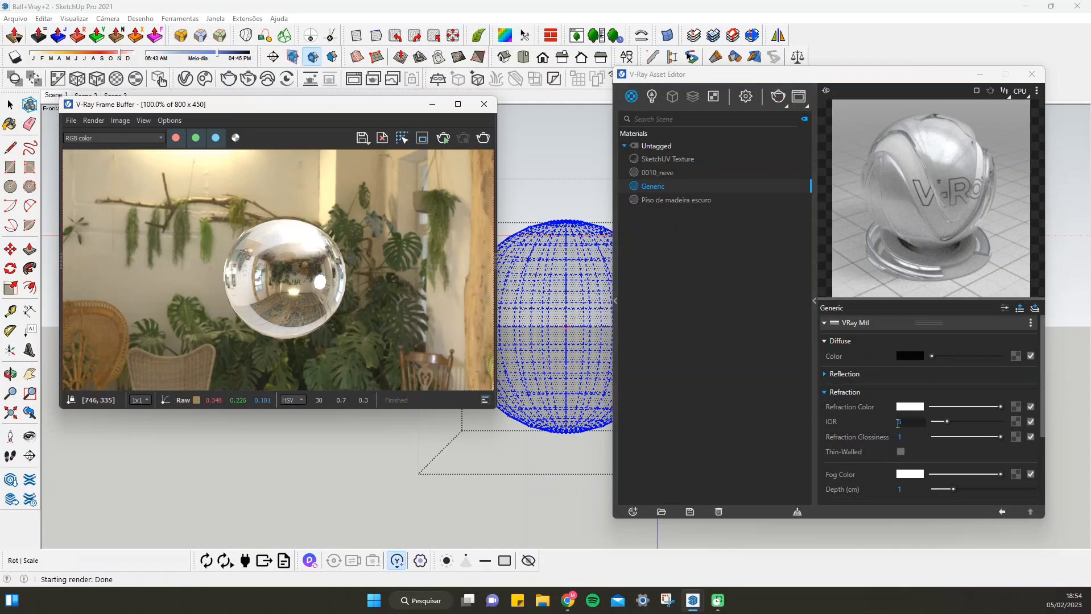
pyautogui.write('1,1')
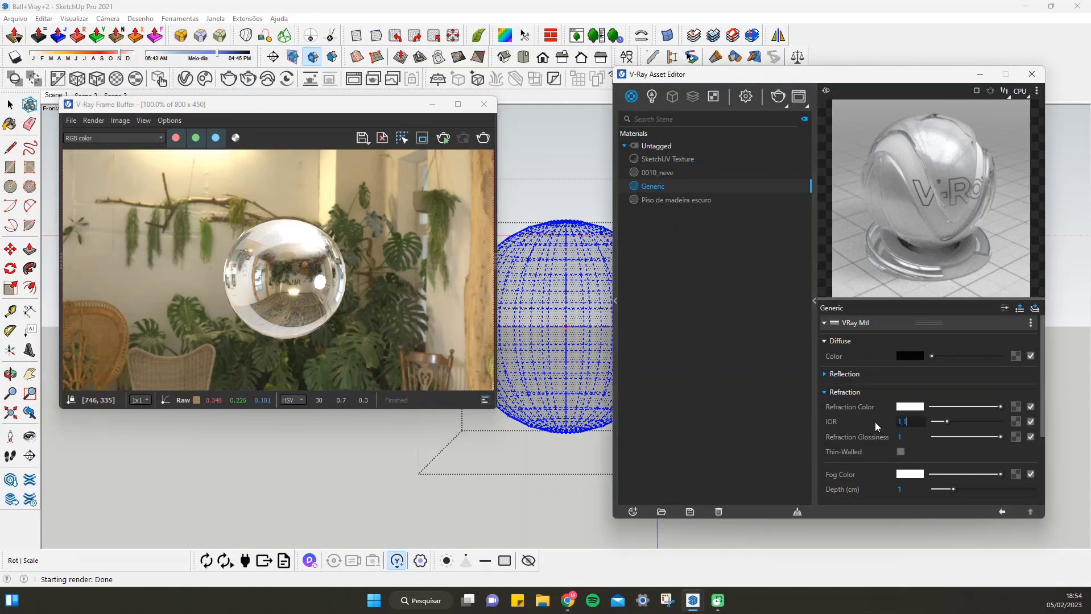
pyautogui.press('Return')
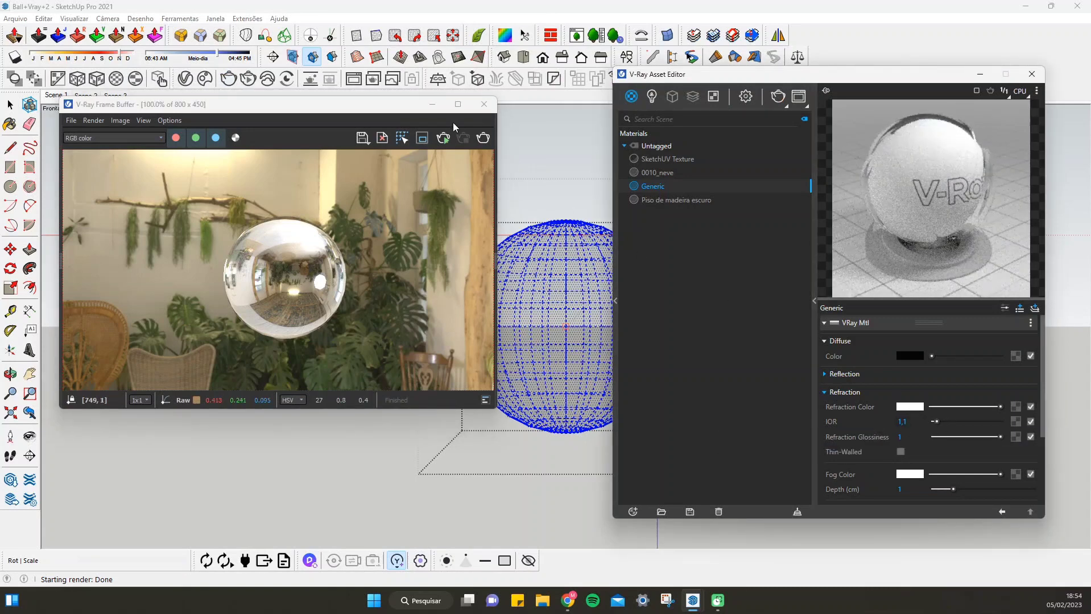
pyautogui.click(482, 138)
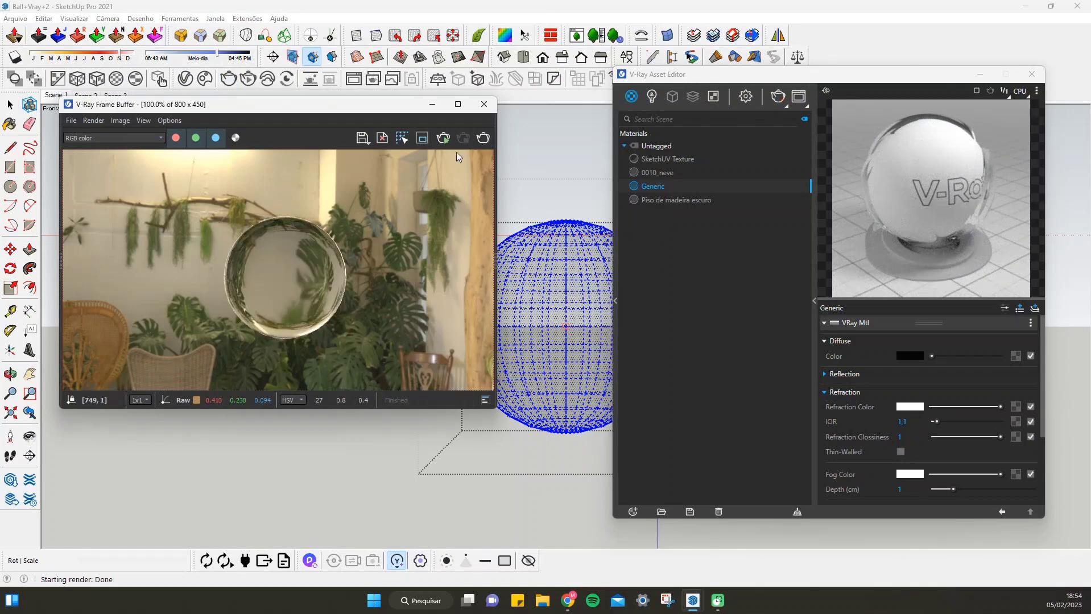
# Render the sphere with a refraction IOR of 10 and return the Generic material's IOR to 1.6
pyautogui.click(907, 423)
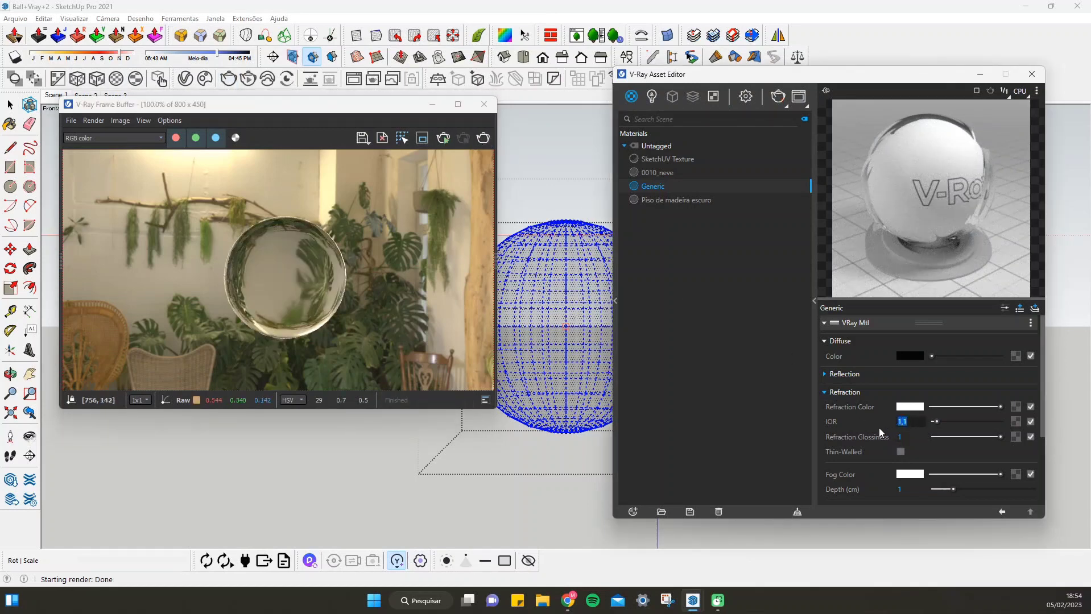
pyautogui.write('10')
pyautogui.press('Return')
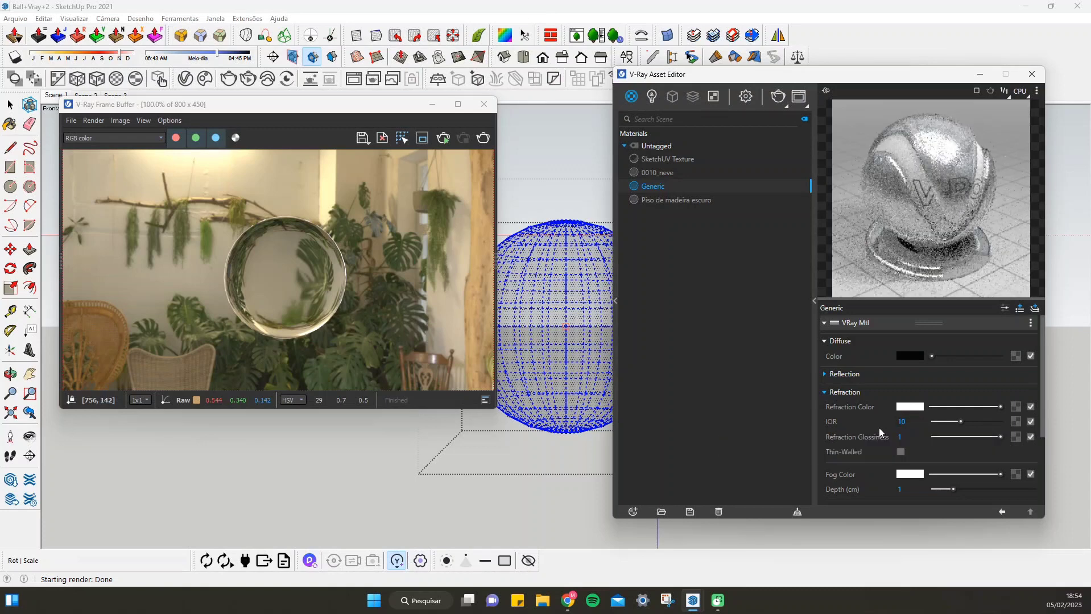
pyautogui.click(482, 137)
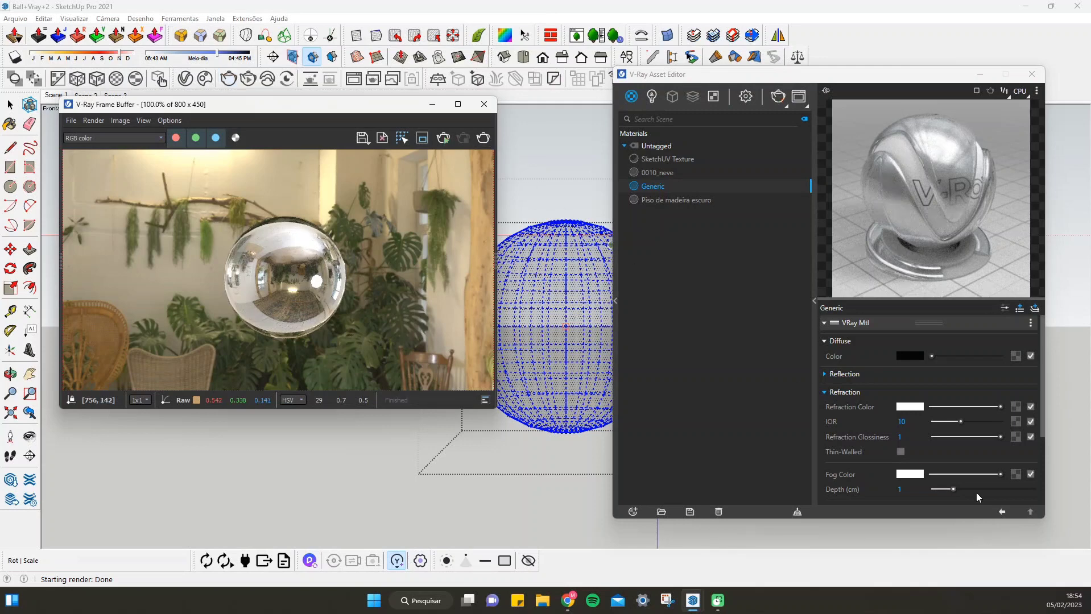
pyautogui.doubleClick(903, 421)
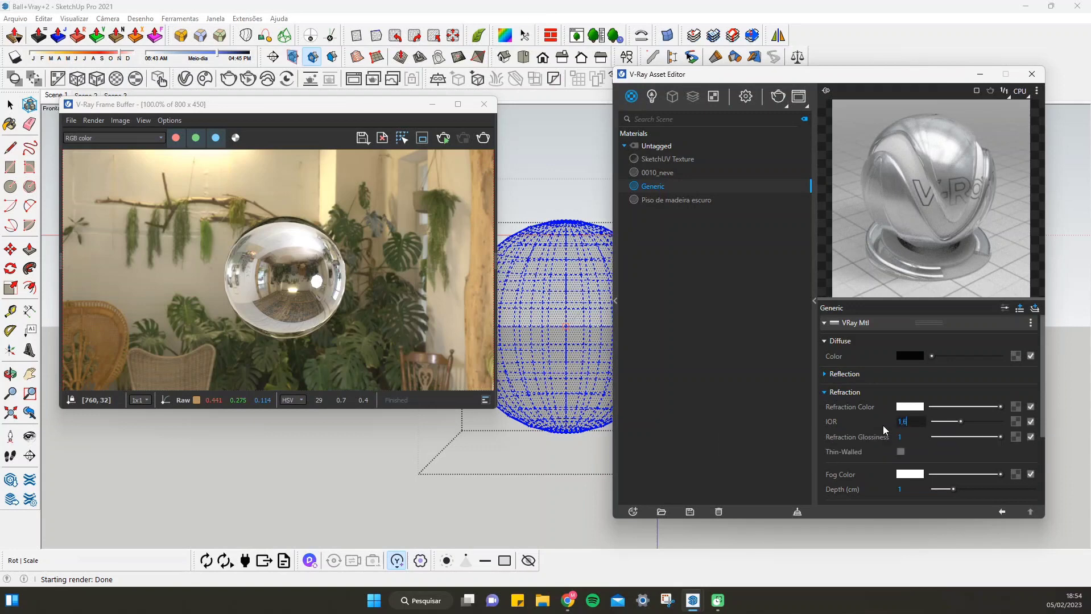
pyautogui.press('Return')
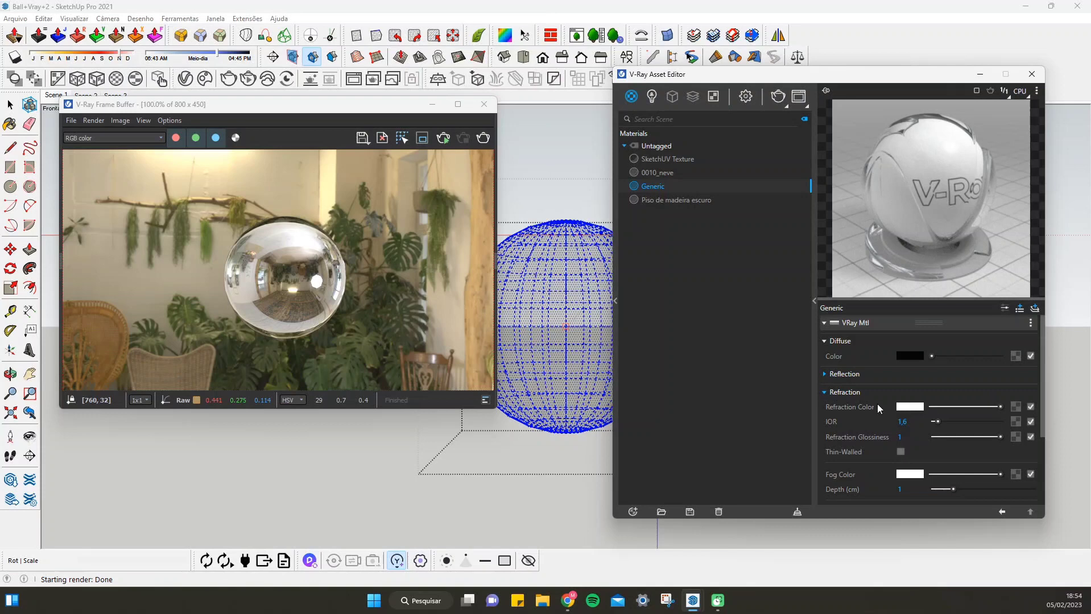
# Darken the Generic material's refraction color to light grey and to medium grey, rendering the sphere with each shade
pyautogui.moveTo(1001, 405); pyautogui.dragTo(975, 405)
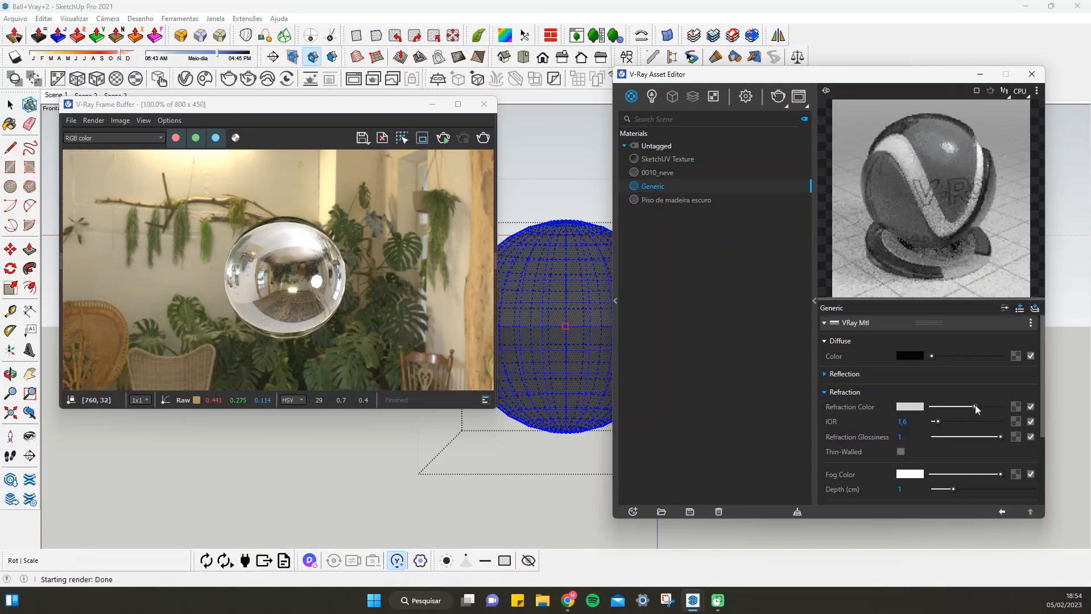
pyautogui.click(483, 138)
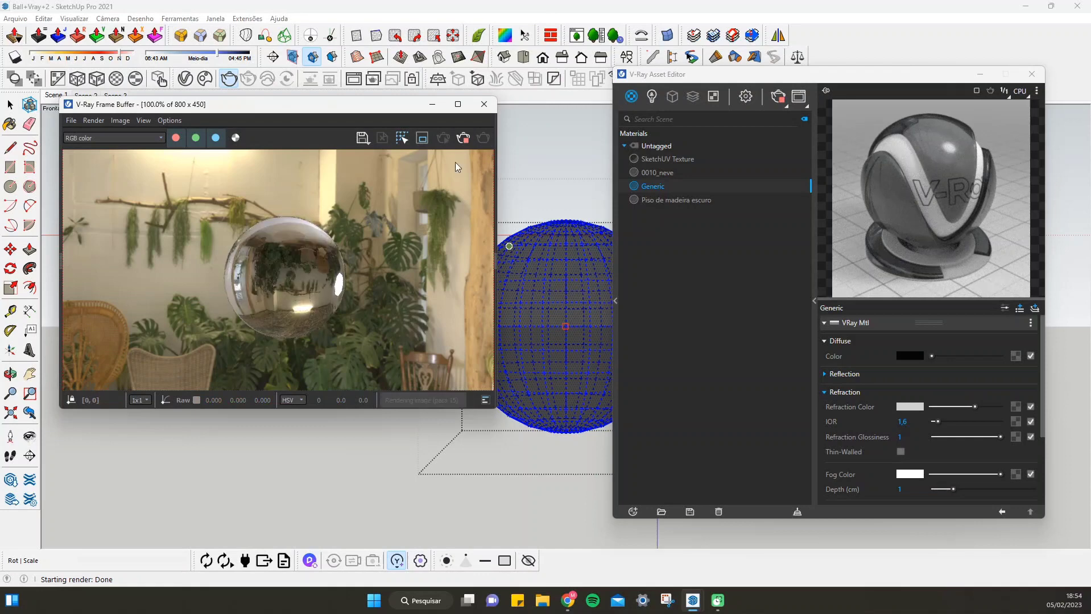
pyautogui.moveTo(973, 404); pyautogui.dragTo(954, 407)
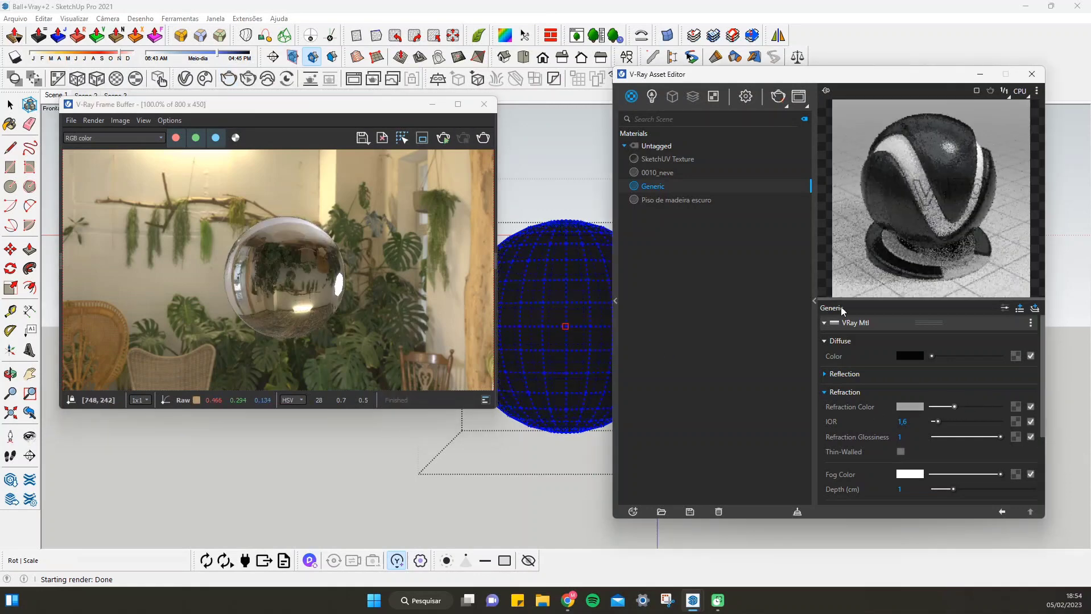
pyautogui.click(487, 142)
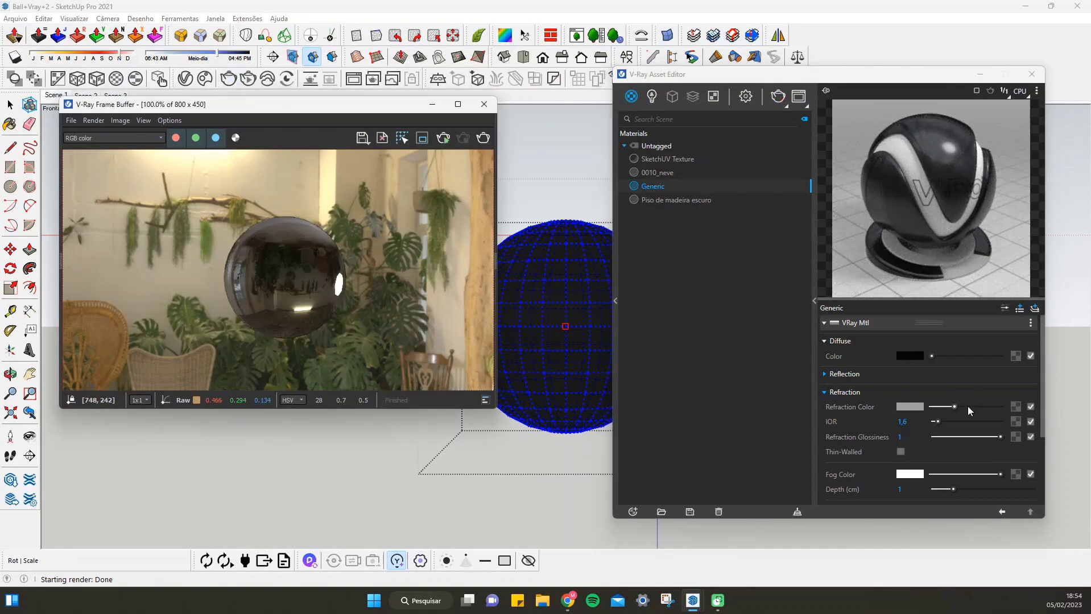
# Compare white and dark grey refraction colors in the material preview and leave the refraction color at full white
pyautogui.click(1001, 406)
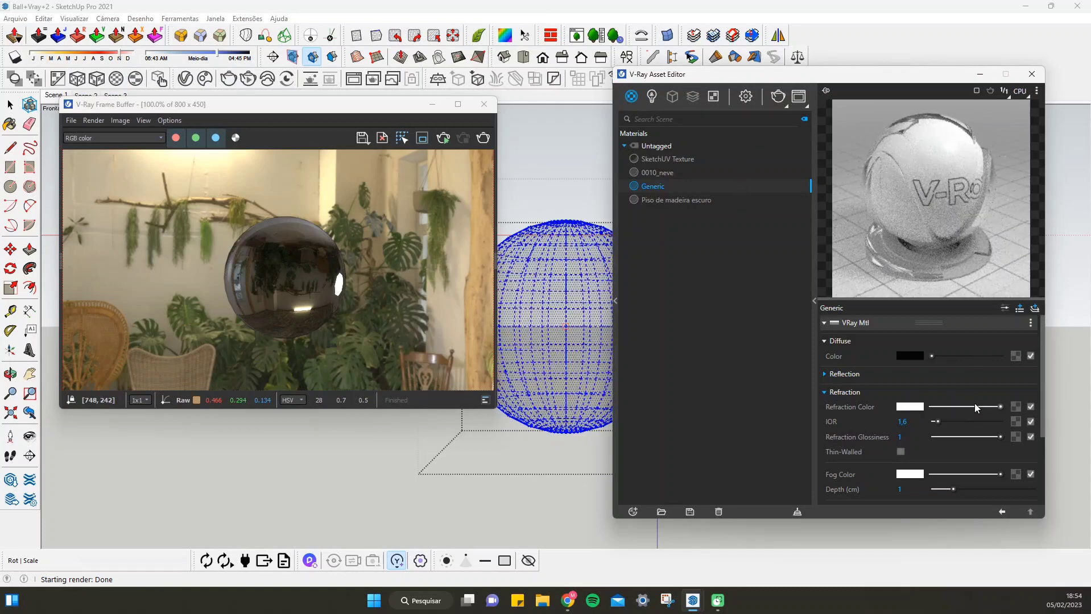
pyautogui.click(938, 406)
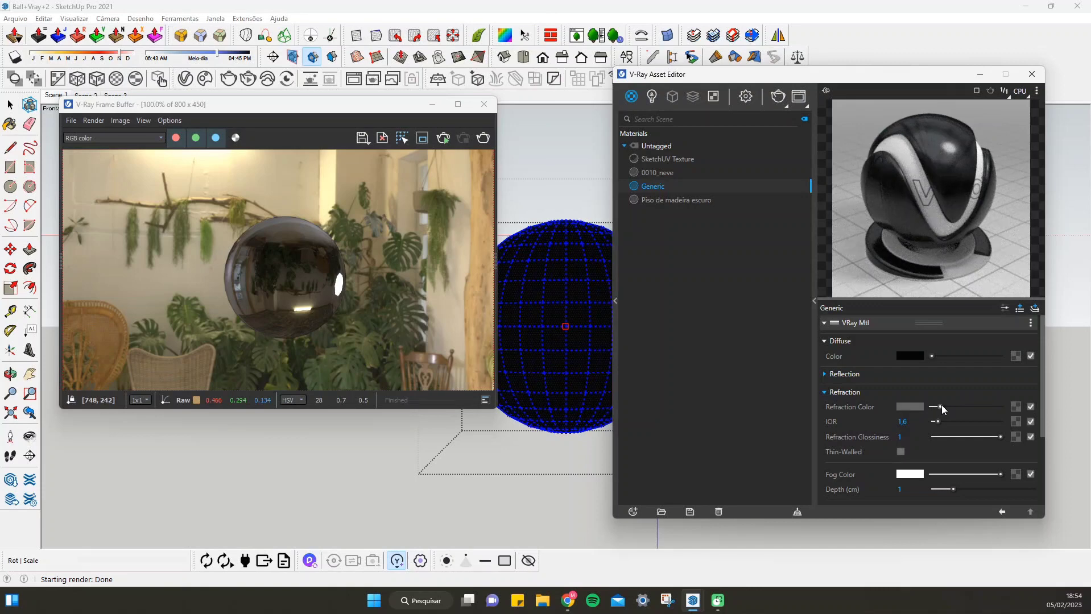
pyautogui.moveTo(942, 405); pyautogui.dragTo(1018, 418)
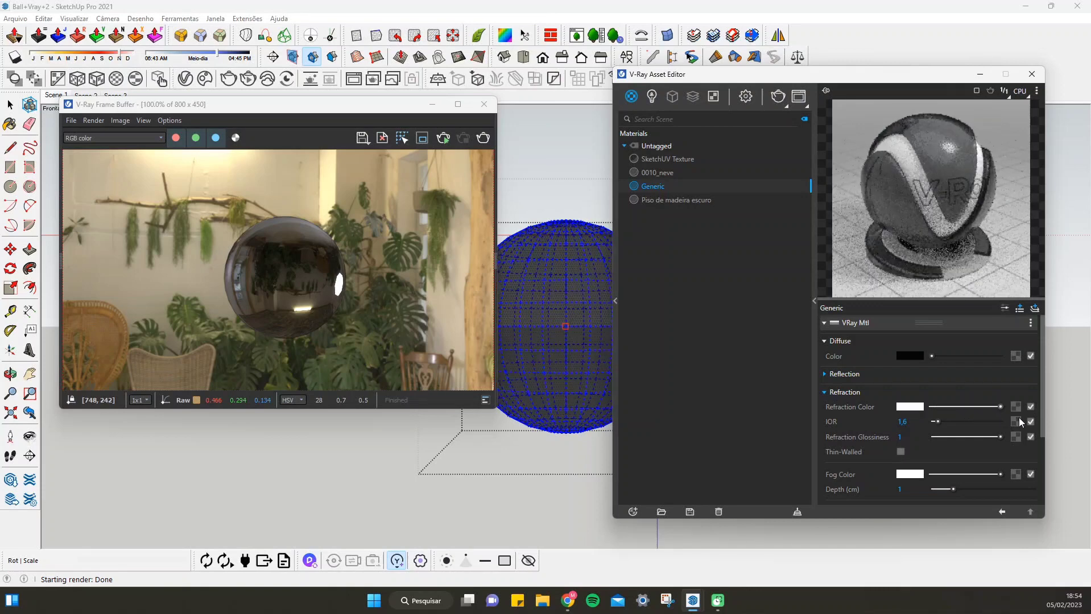
# Tint the Generic material's refraction color light red at RGB 1, 0.688, 0.688 and render the sphere
pyautogui.click(910, 407)
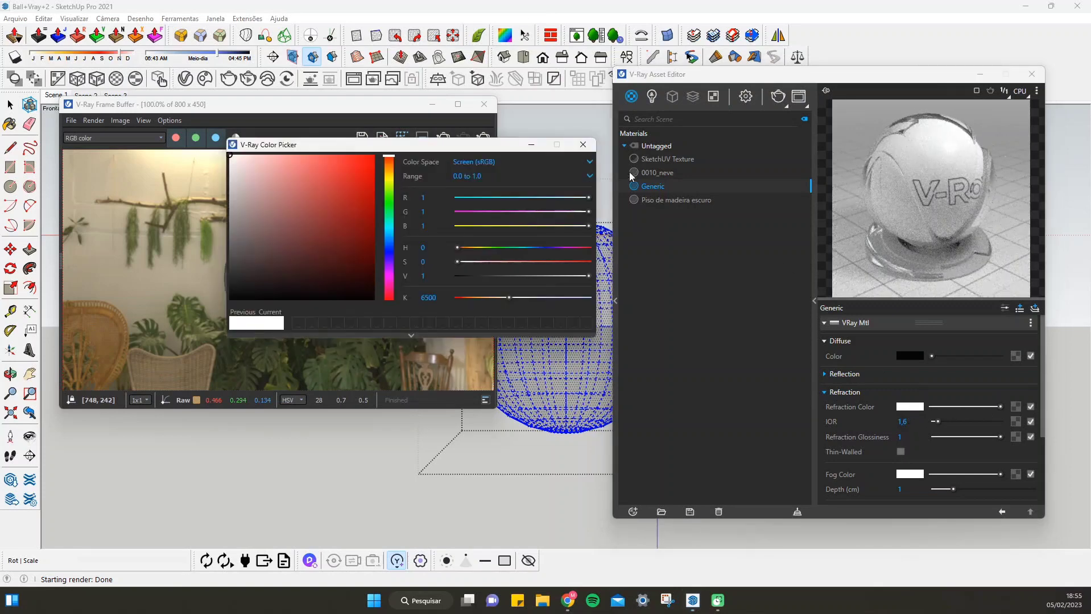
pyautogui.click(332, 177)
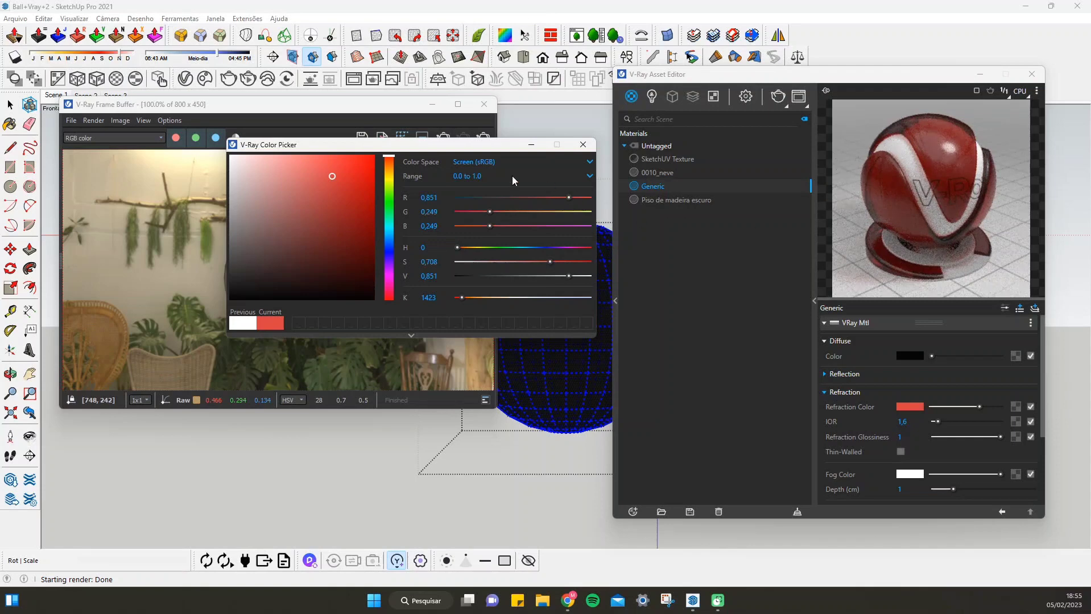
pyautogui.click(274, 168)
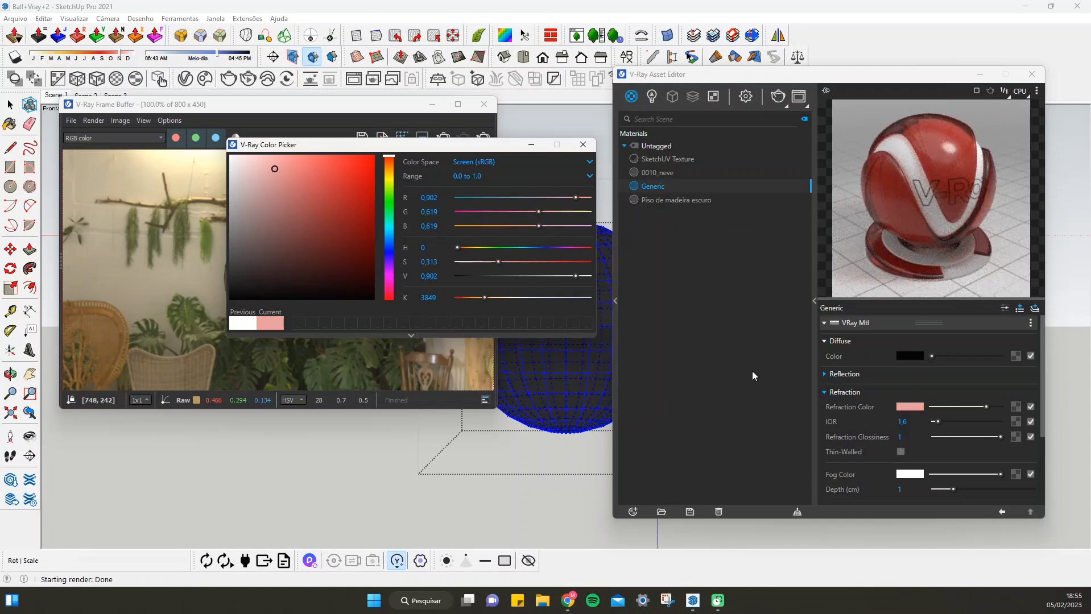
pyautogui.moveTo(987, 407); pyautogui.dragTo(1001, 407)
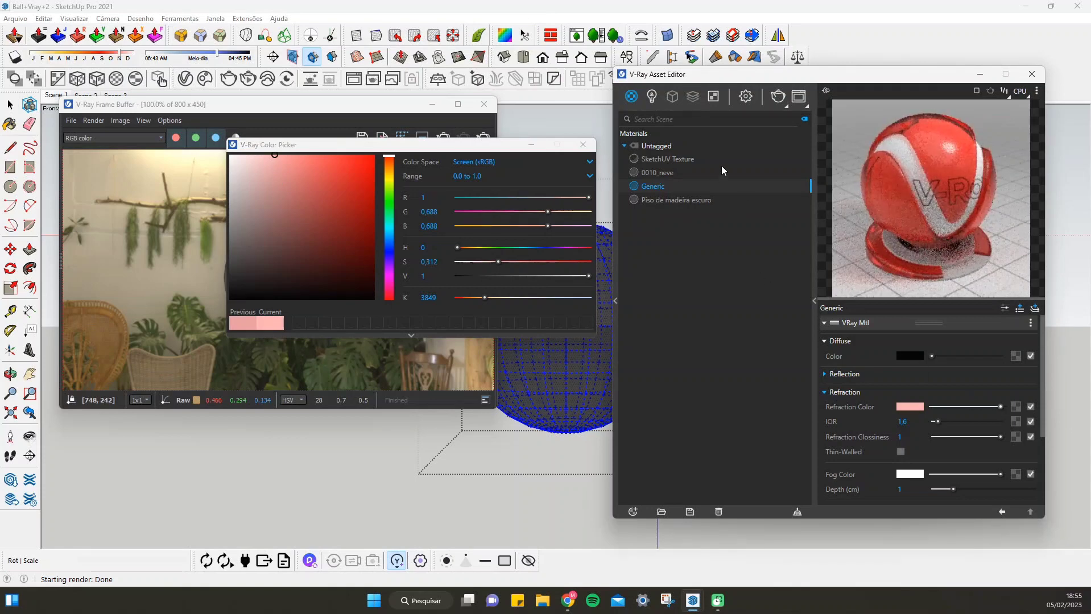
pyautogui.click(583, 144)
pyautogui.click(481, 138)
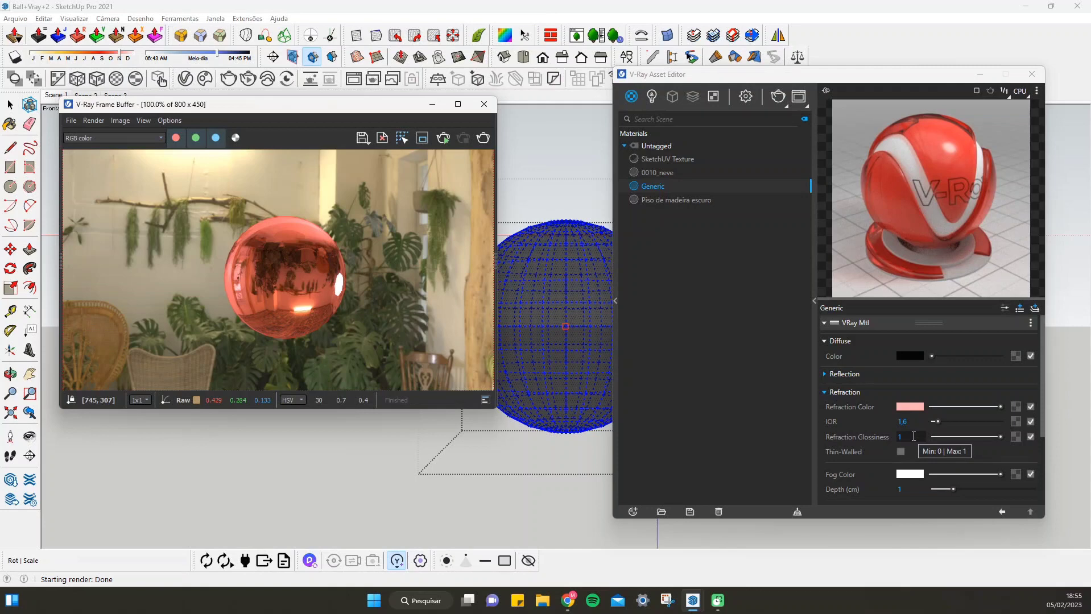
# Show the Generic material's advanced parameters and reset its refraction color to pure white
pyautogui.click(1004, 308)
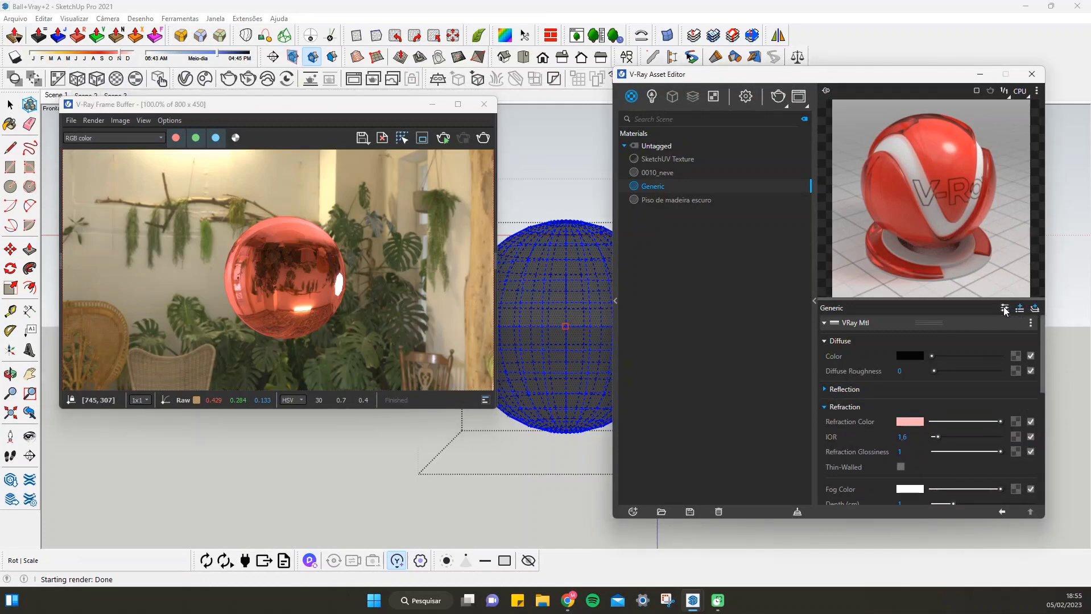
pyautogui.scroll(-2, 965, 397)
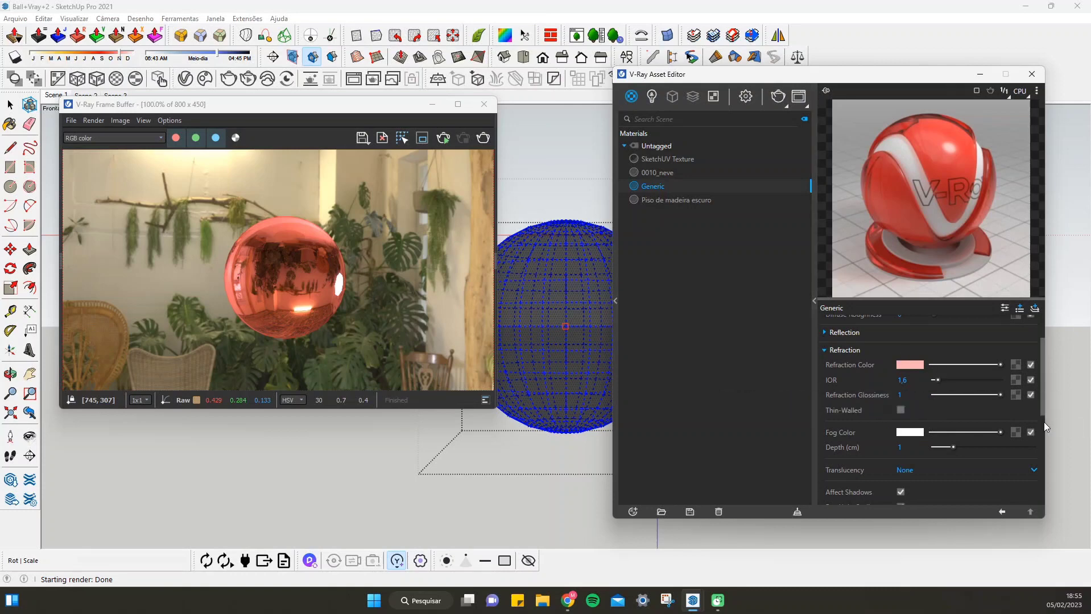
pyautogui.click(912, 368)
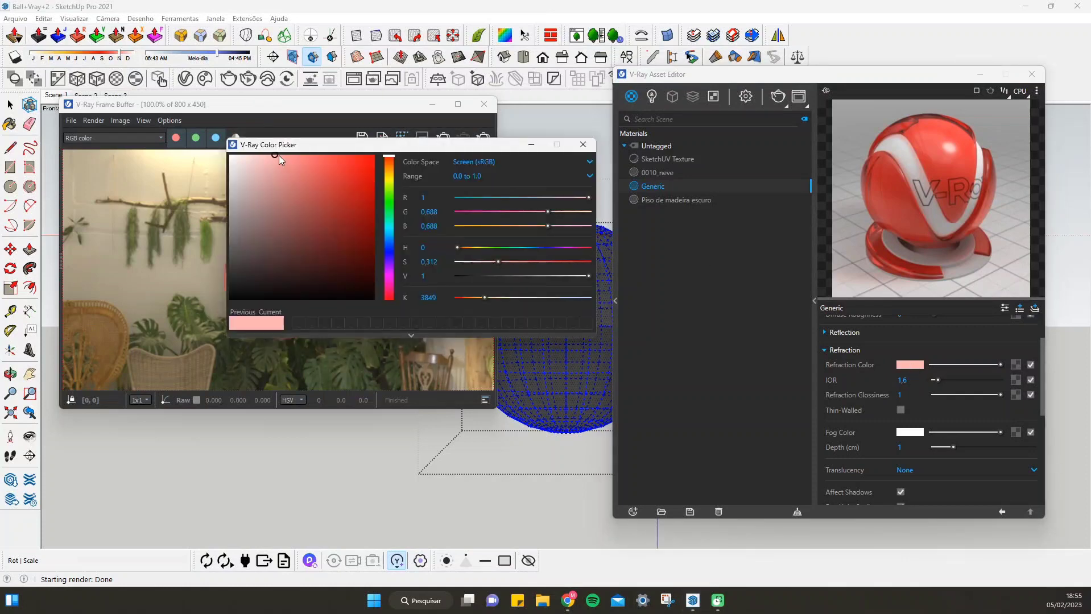
pyautogui.moveTo(278, 155); pyautogui.dragTo(212, 151)
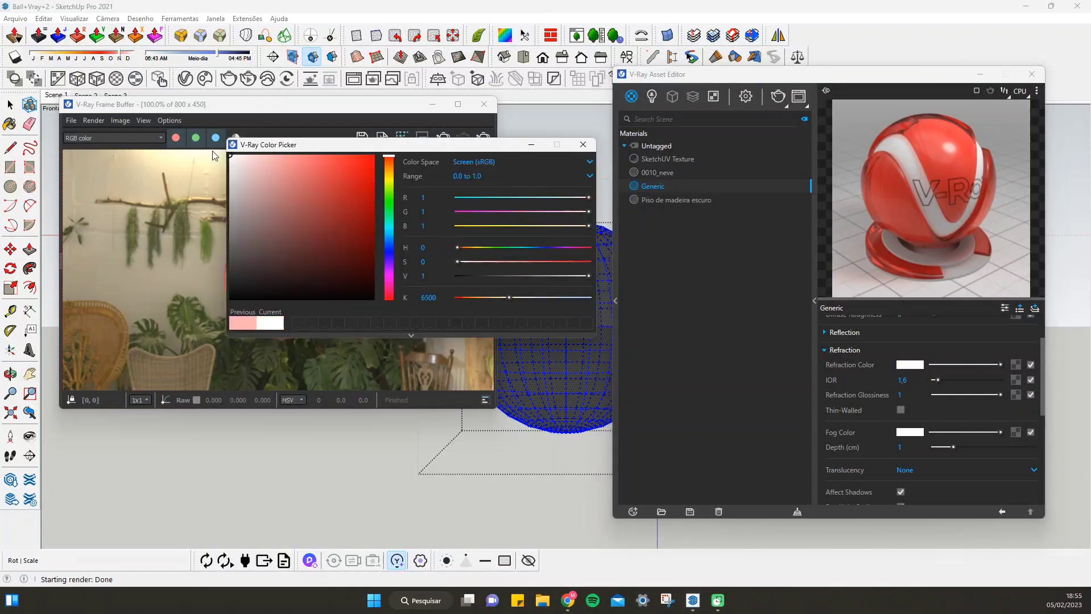
pyautogui.click(582, 146)
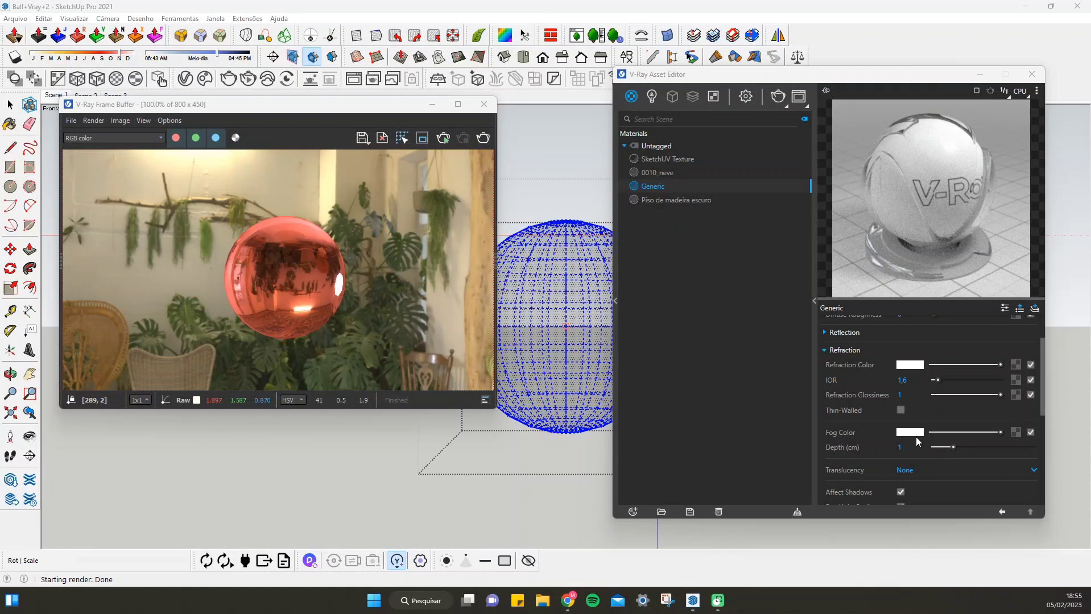
# Lower the Generic material's refraction glossiness to 0.2 and render the sphere
pyautogui.click(903, 393)
pyautogui.moveTo(1000, 395); pyautogui.dragTo(947, 395)
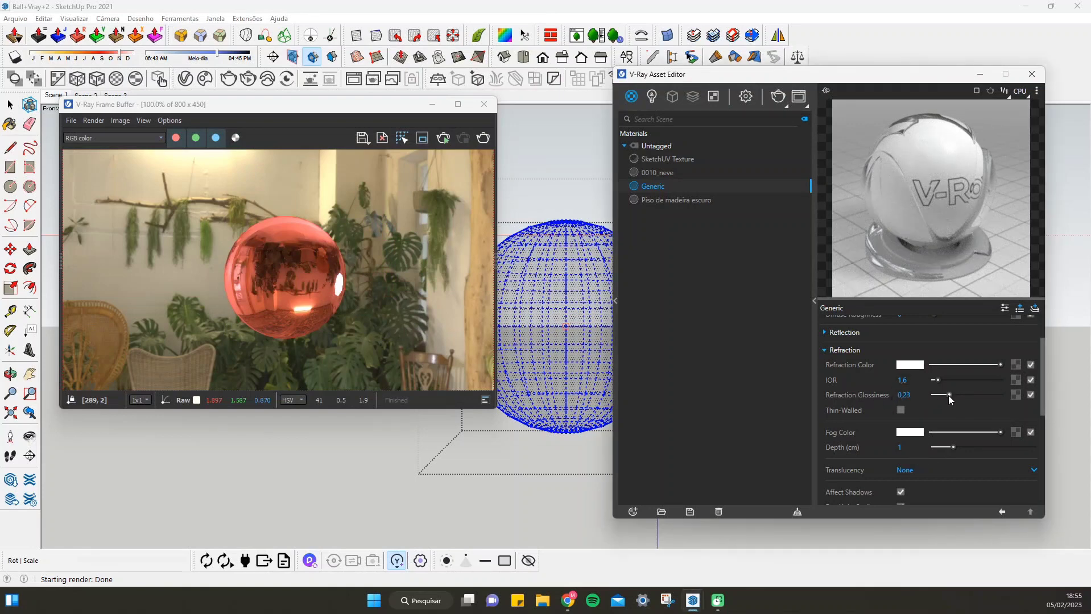
pyautogui.click(442, 143)
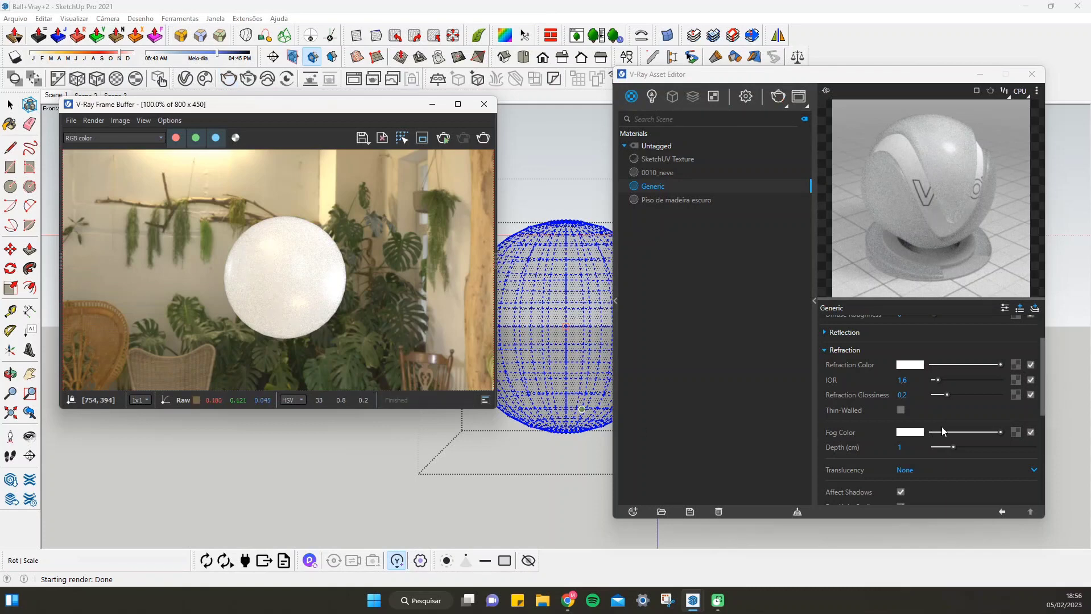
# Set the Generic material's refraction glossiness to 0.5 and render the sphere
pyautogui.click(904, 396)
pyautogui.write('0,5')
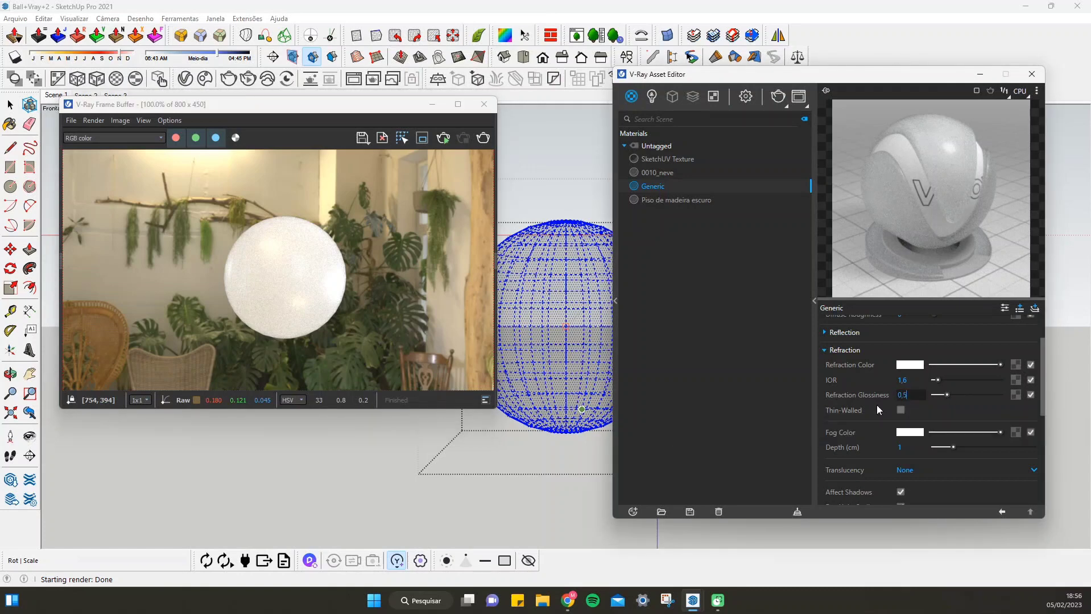
pyautogui.press('Return')
pyautogui.click(483, 138)
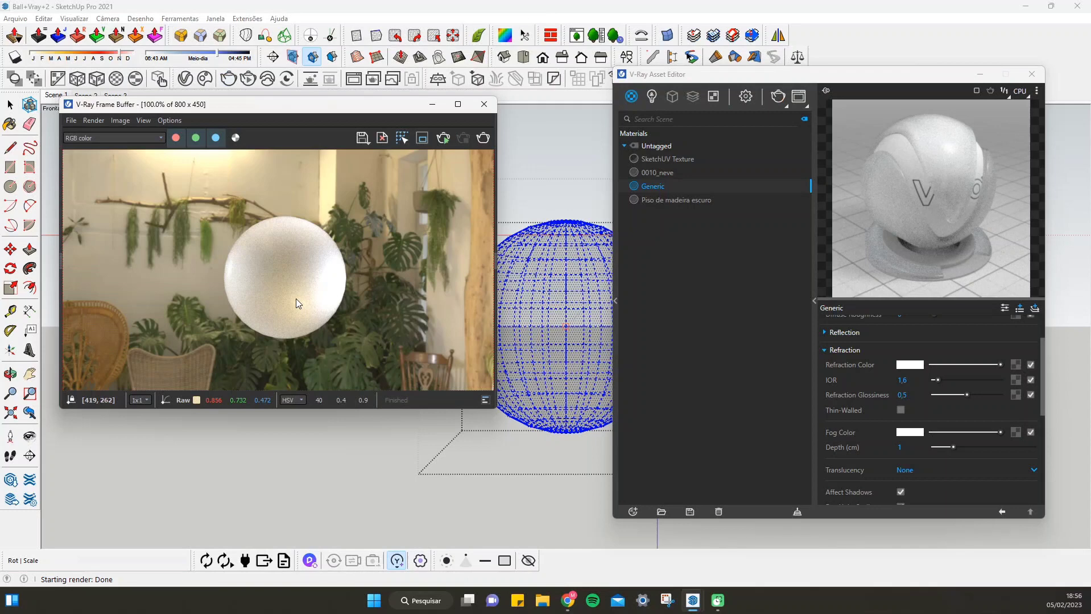
# Render the sphere with a refraction glossiness of 0.72 and return the Generic material's refraction glossiness to 1
pyautogui.click(968, 395)
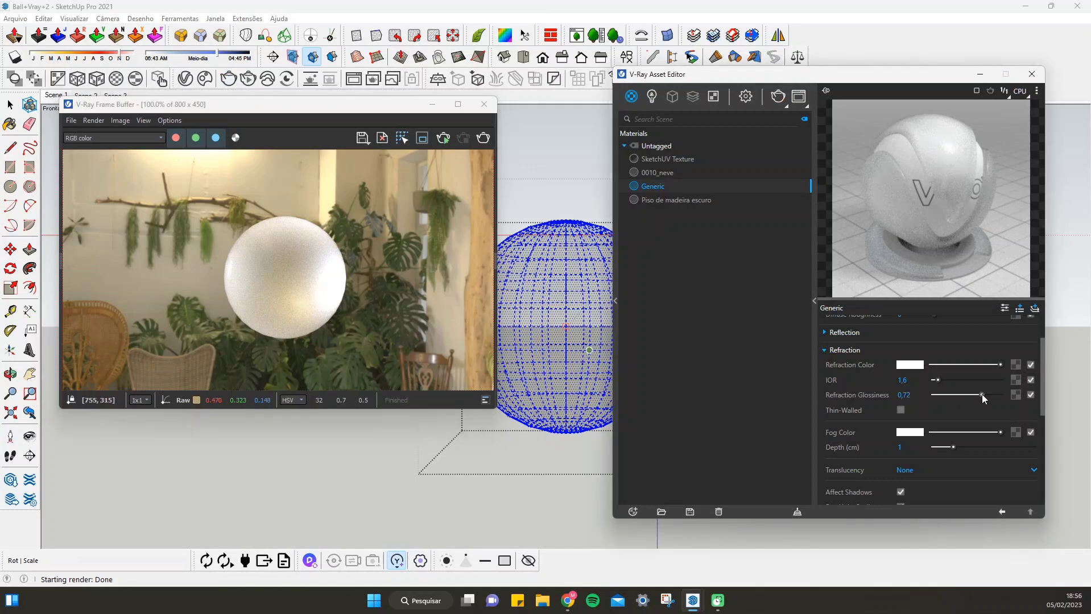
pyautogui.click(475, 139)
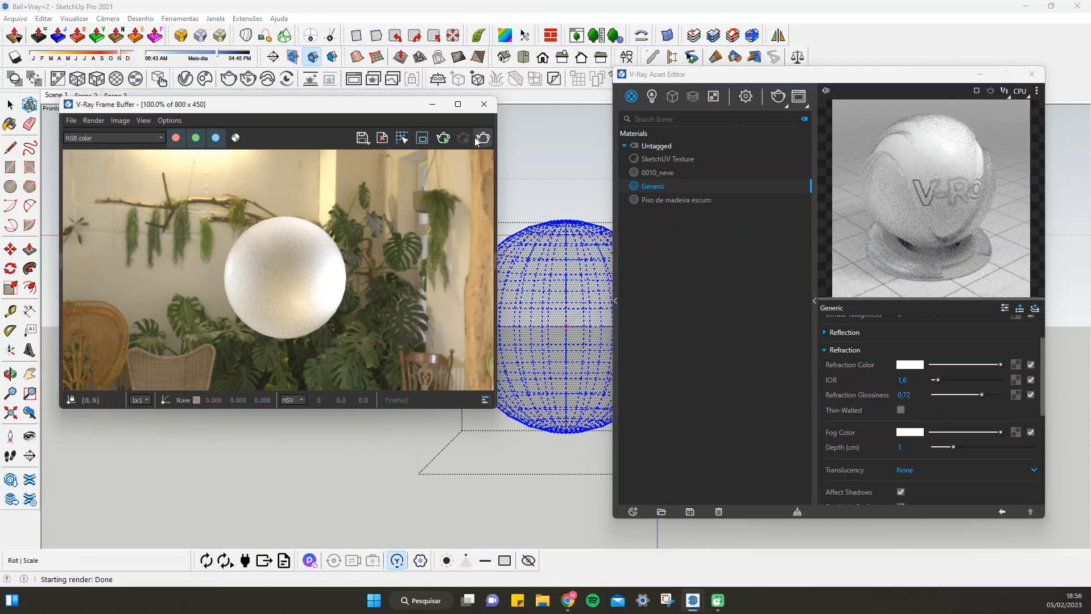
pyautogui.click(476, 139)
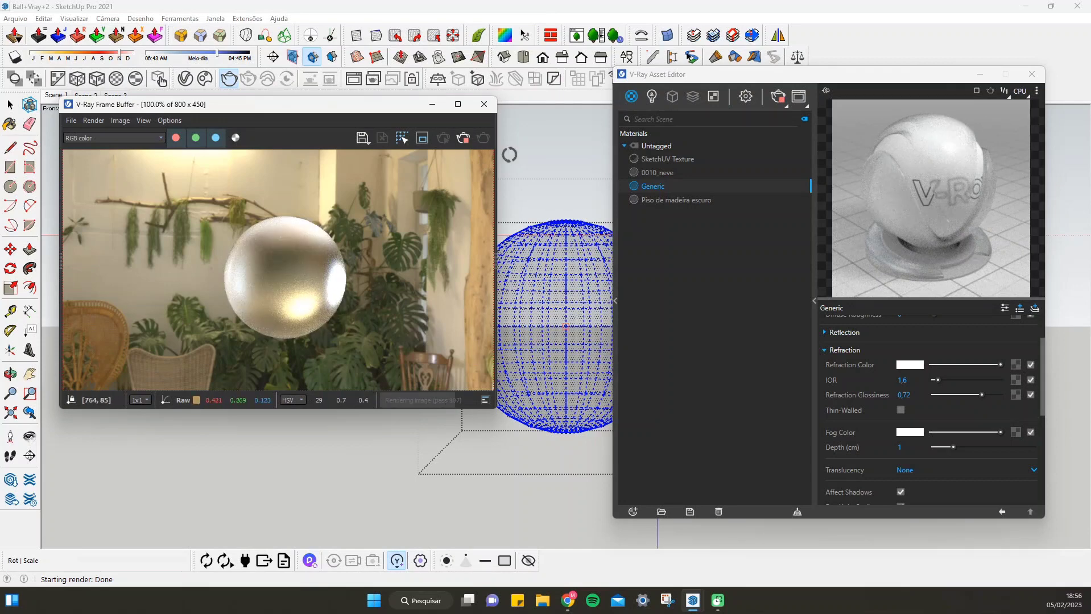
pyautogui.click(468, 139)
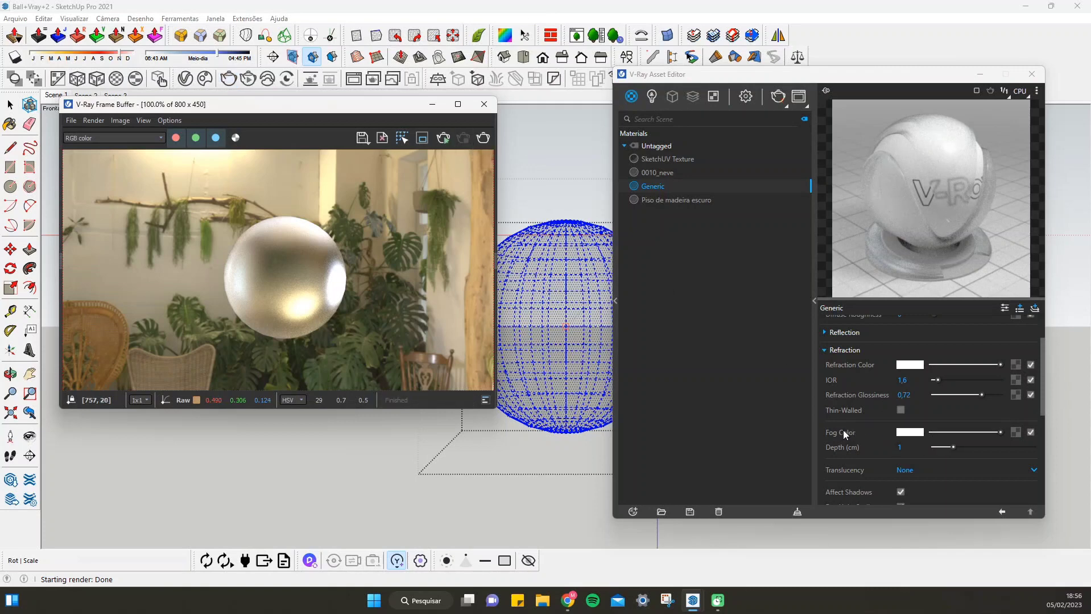
pyautogui.moveTo(836, 432)
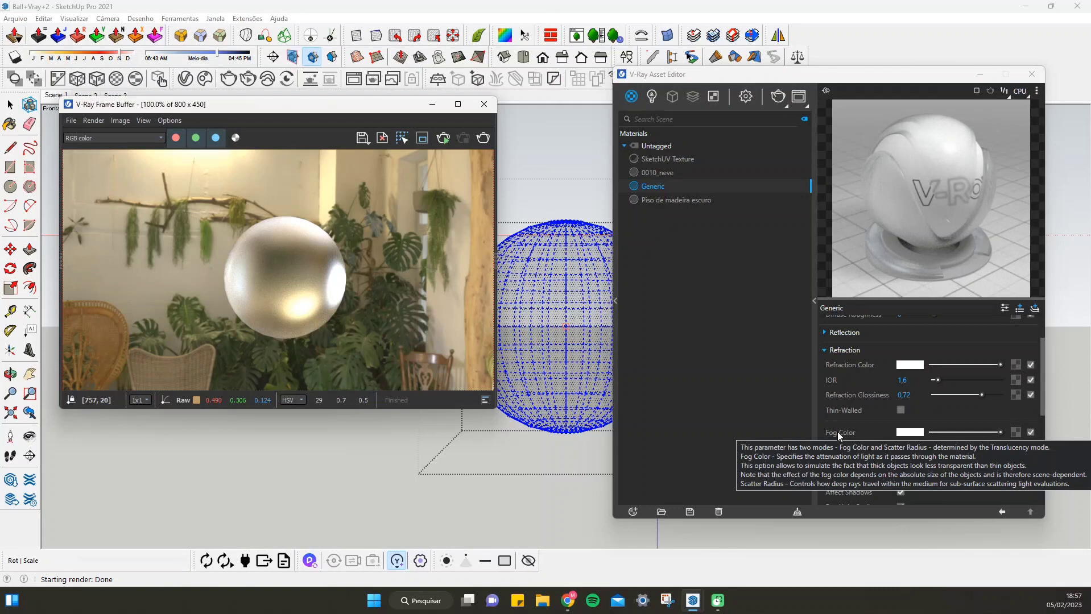
pyautogui.moveTo(983, 395); pyautogui.dragTo(1007, 394)
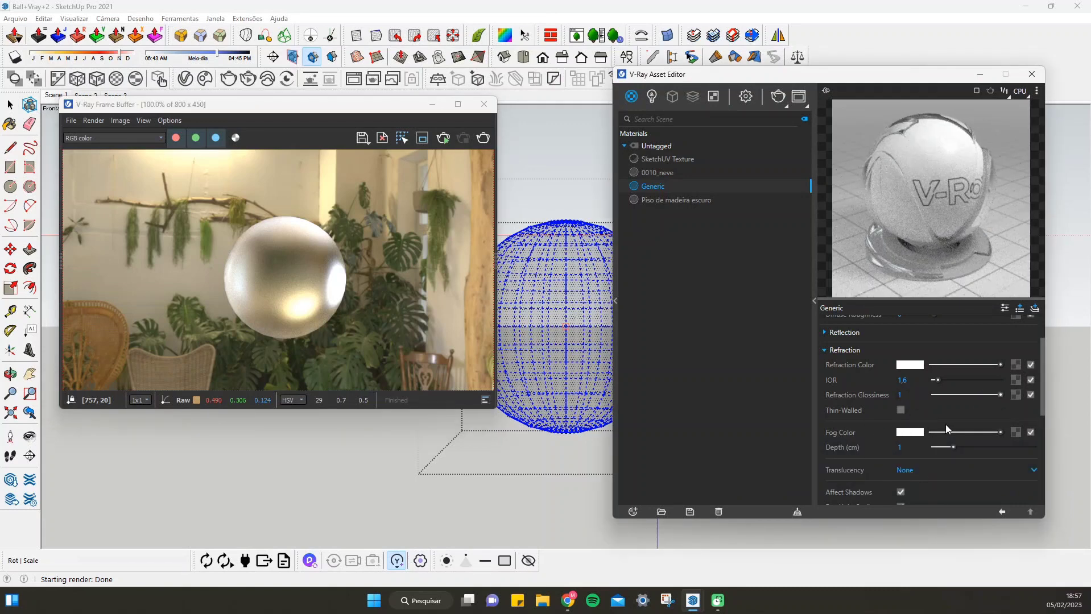
# Set the Generic material's fog color to pale pink at RGB 0.991, 0.843, 0.843 and render the sphere
pyautogui.click(917, 433)
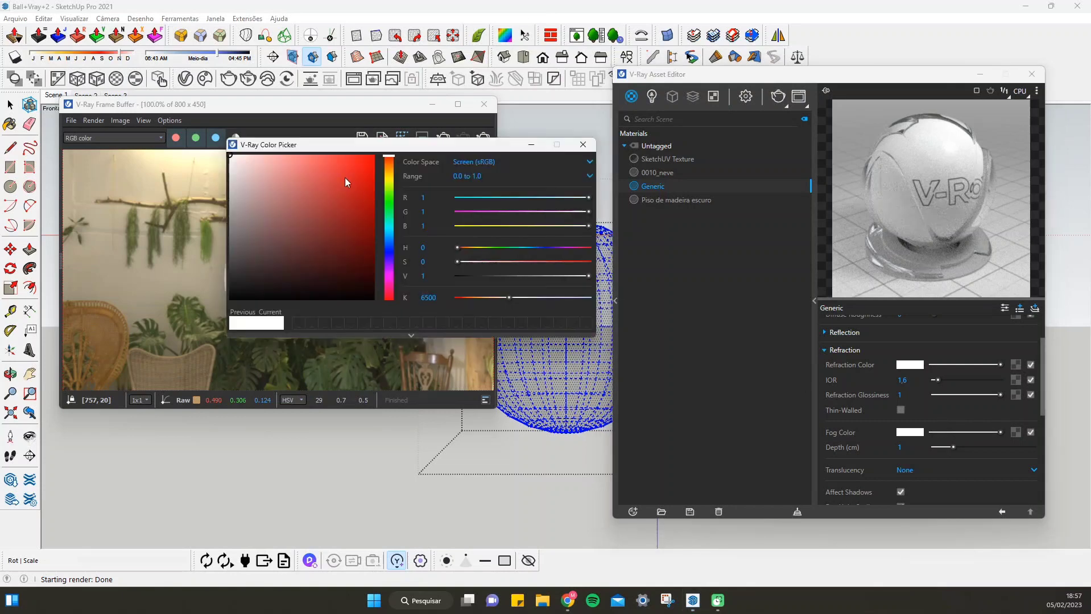
pyautogui.click(302, 158)
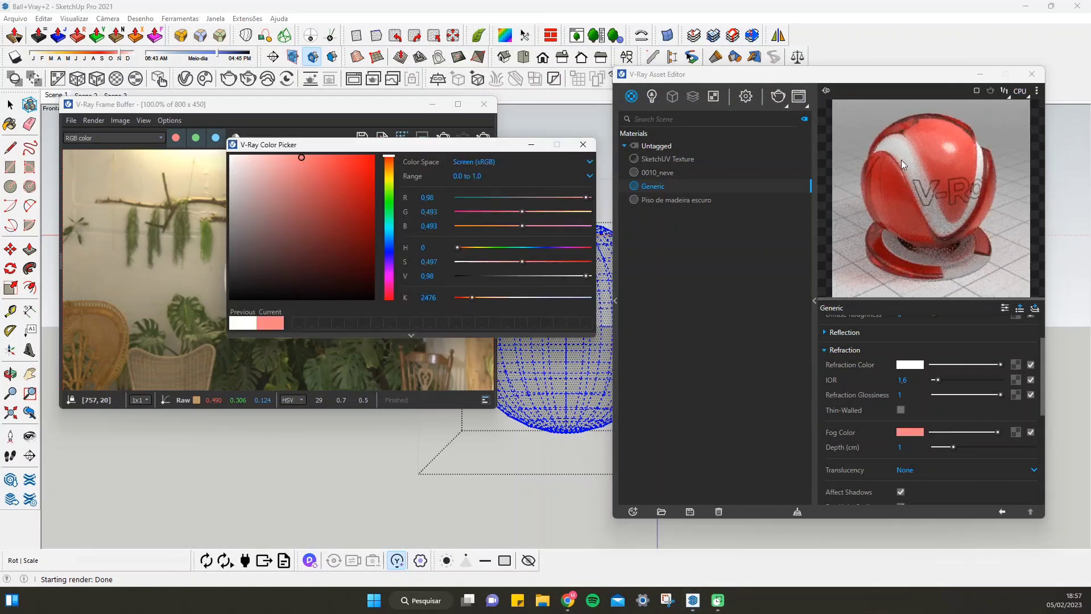
pyautogui.moveTo(306, 160); pyautogui.dragTo(275, 159)
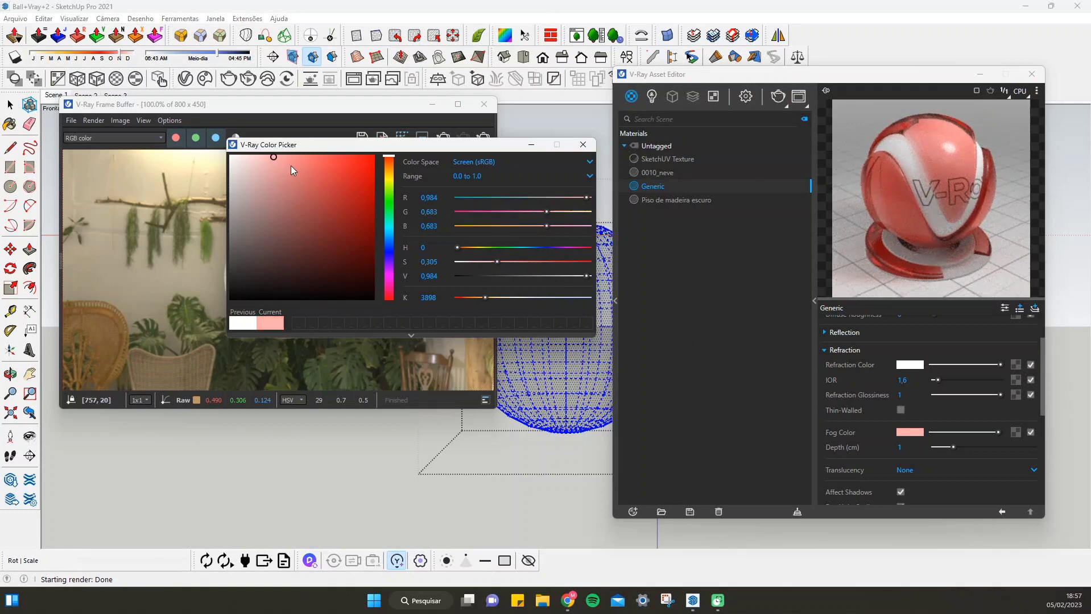
pyautogui.moveTo(273, 158); pyautogui.dragTo(251, 156)
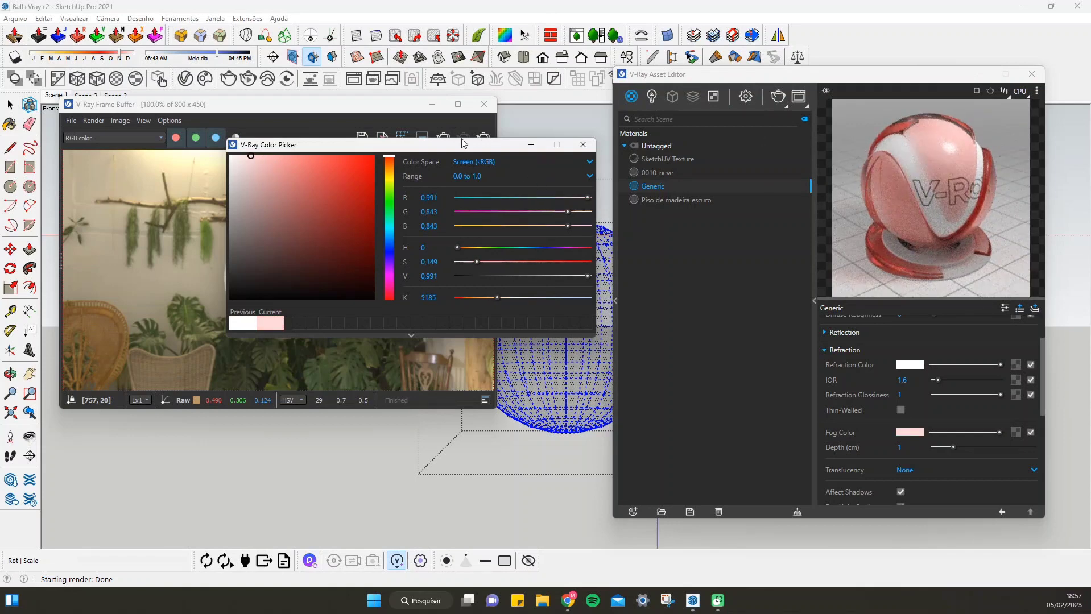
pyautogui.click(583, 145)
pyautogui.click(484, 138)
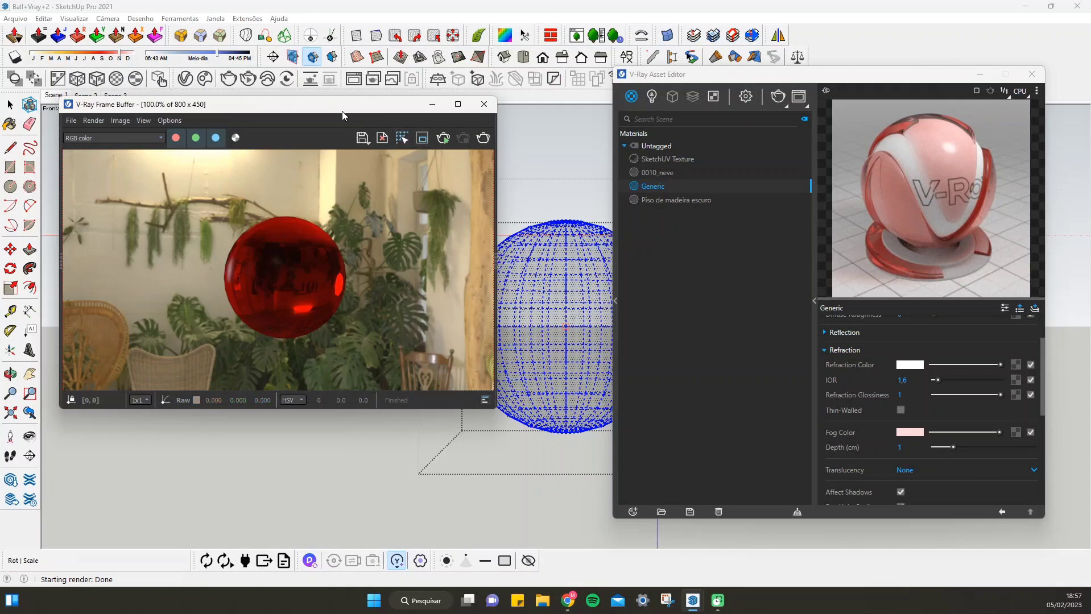
# Reveal the render history in the V-Ray Frame Buffer and save the fog color render to it
pyautogui.moveTo(342, 116); pyautogui.dragTo(671, 105)
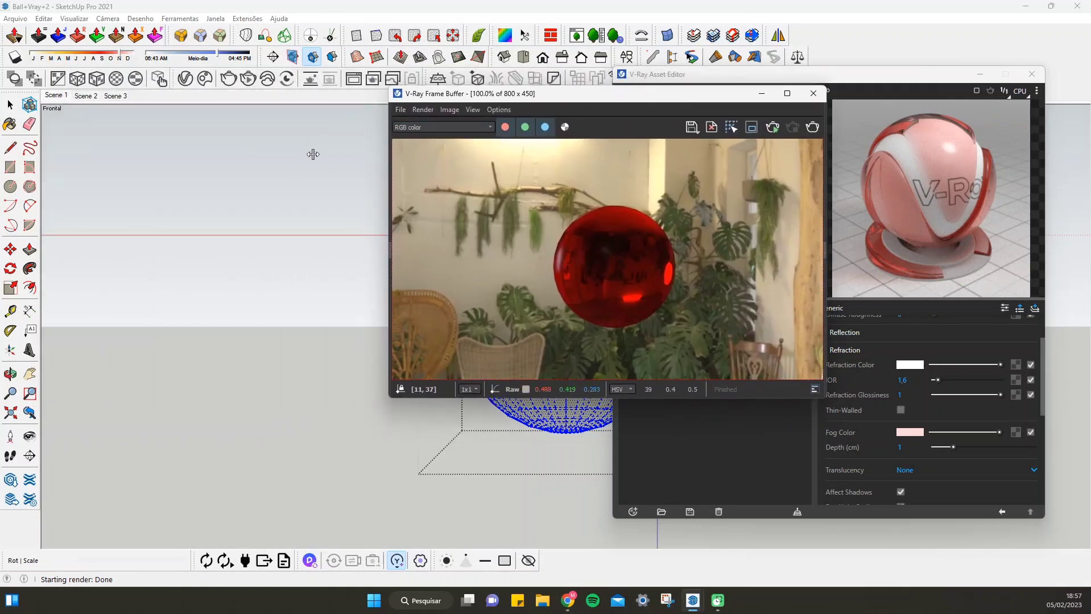
pyautogui.moveTo(312, 154); pyautogui.dragTo(474, 190)
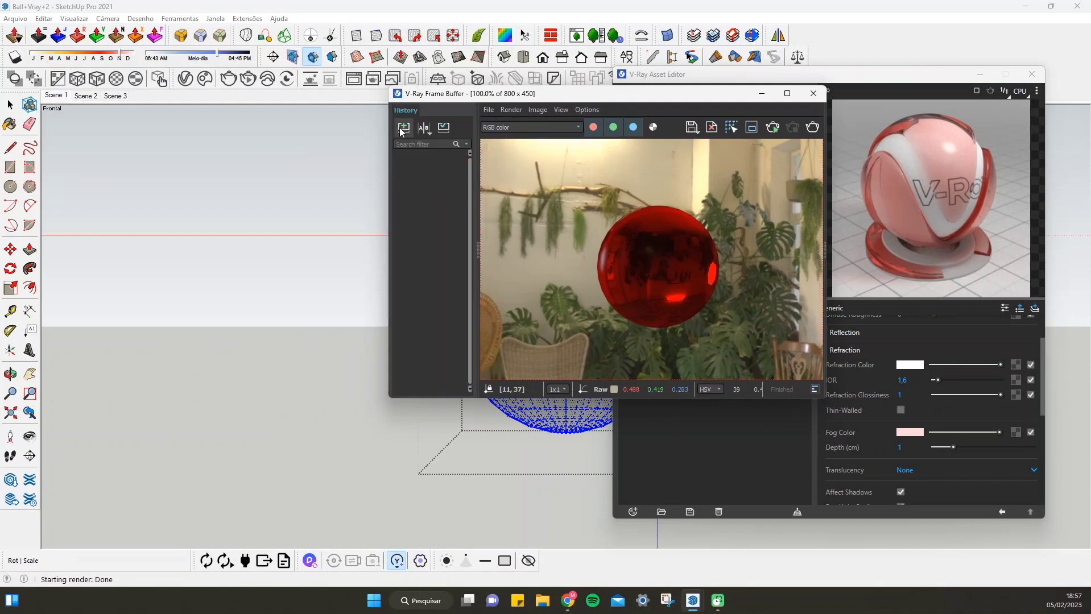
pyautogui.moveTo(639, 92); pyautogui.dragTo(412, 93)
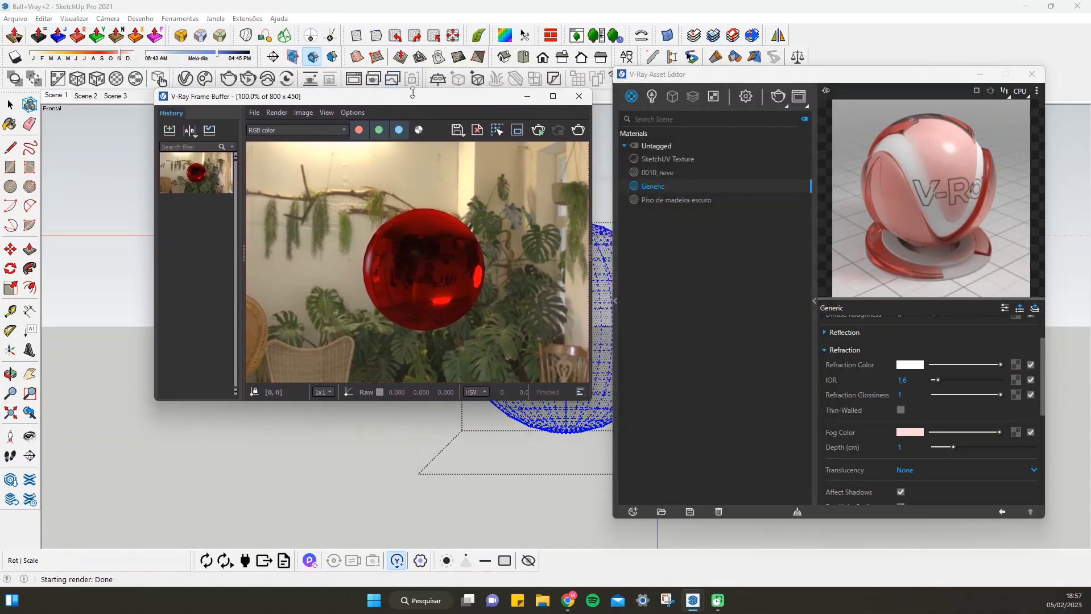
# Reset the Generic material's fog color to pure white
pyautogui.click(909, 433)
pyautogui.moveTo(252, 162); pyautogui.dragTo(229, 155)
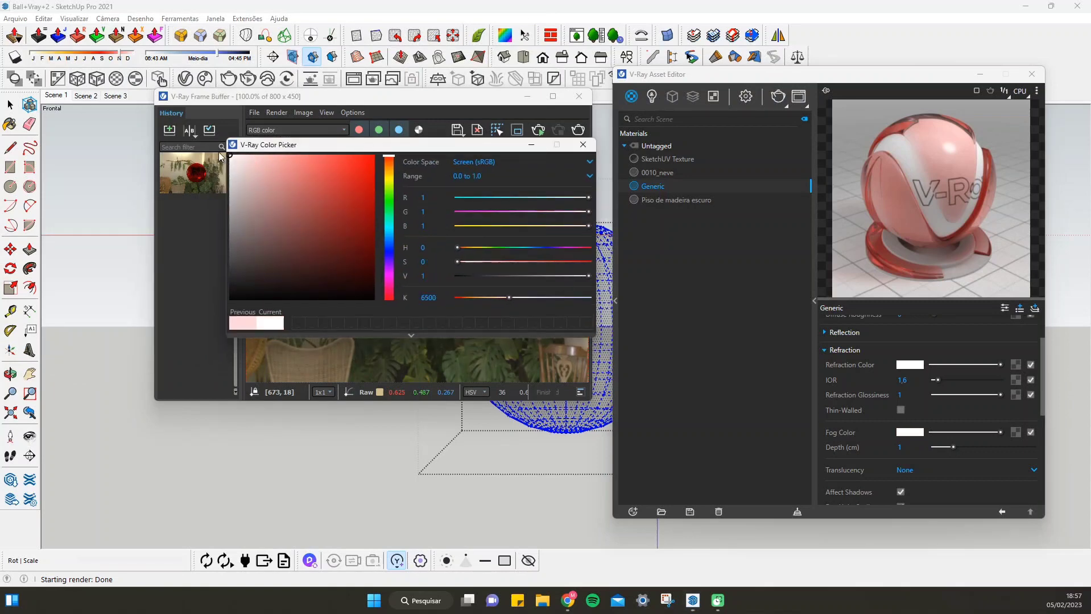
pyautogui.click(587, 149)
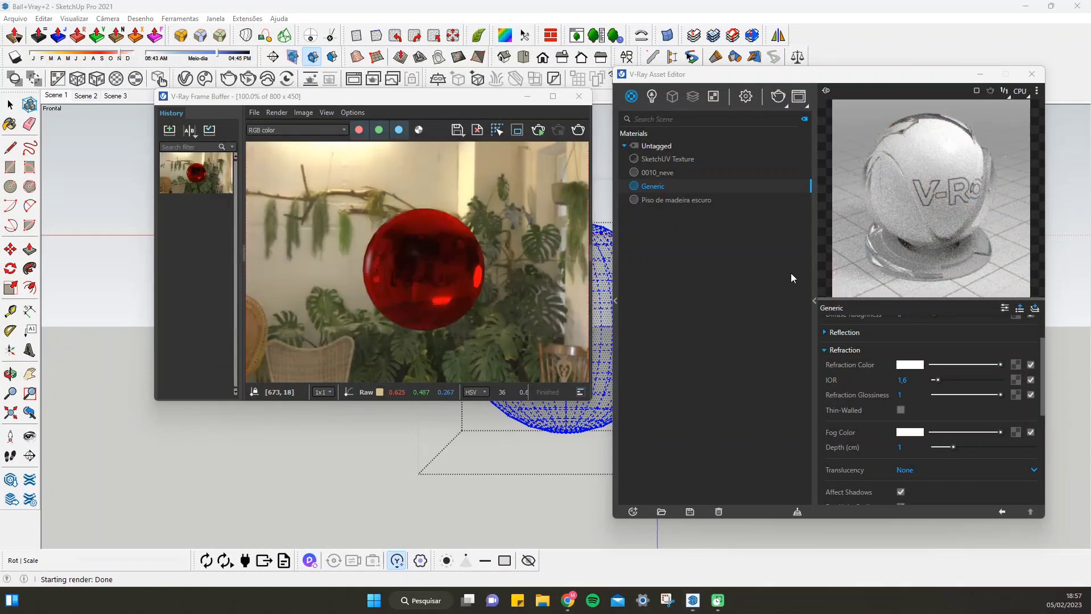
# Set the Generic material's refraction color to light pink at RGB 0.991, 0.781, 0.781 and render the sphere
pyautogui.click(910, 364)
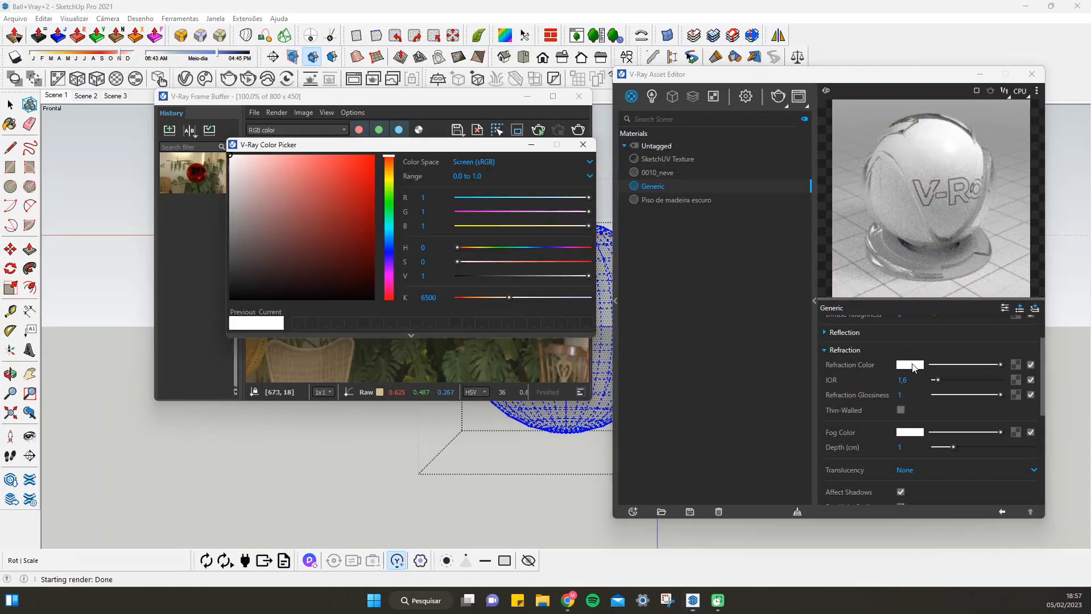
pyautogui.click(260, 156)
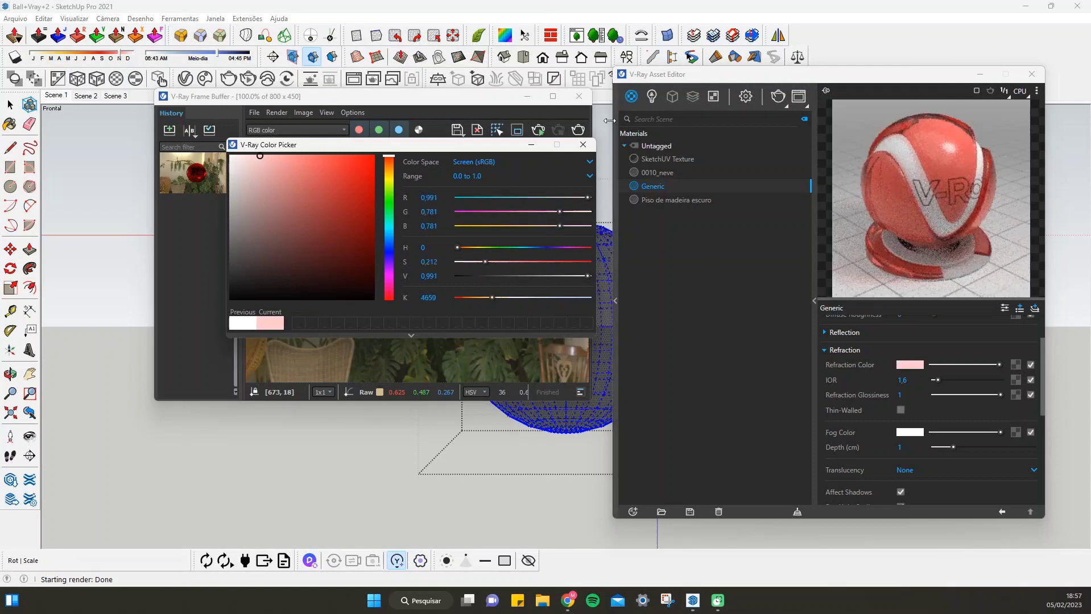
pyautogui.click(583, 144)
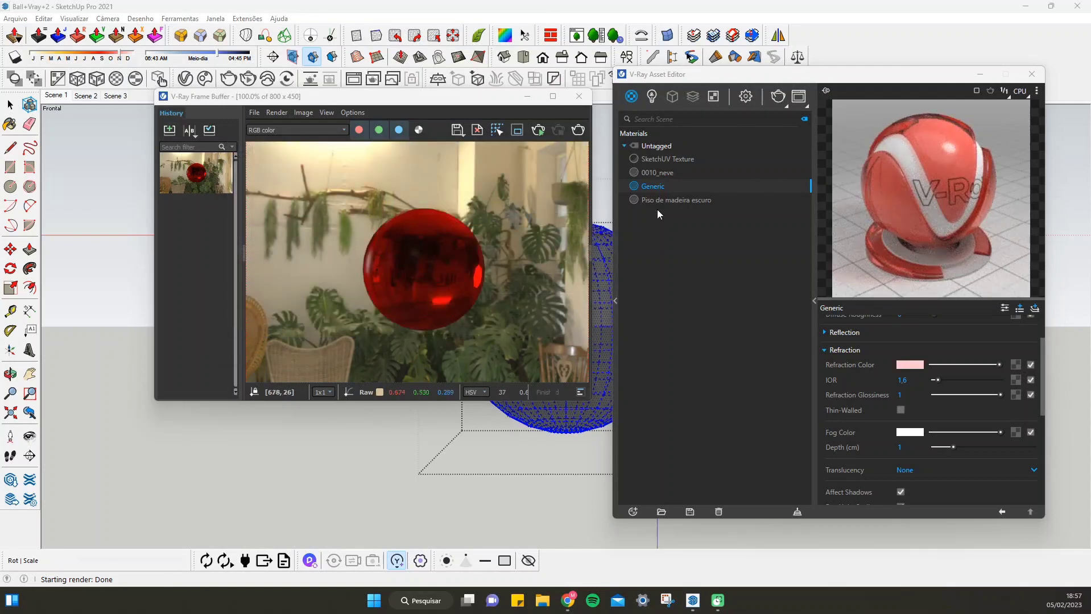
pyautogui.click(577, 132)
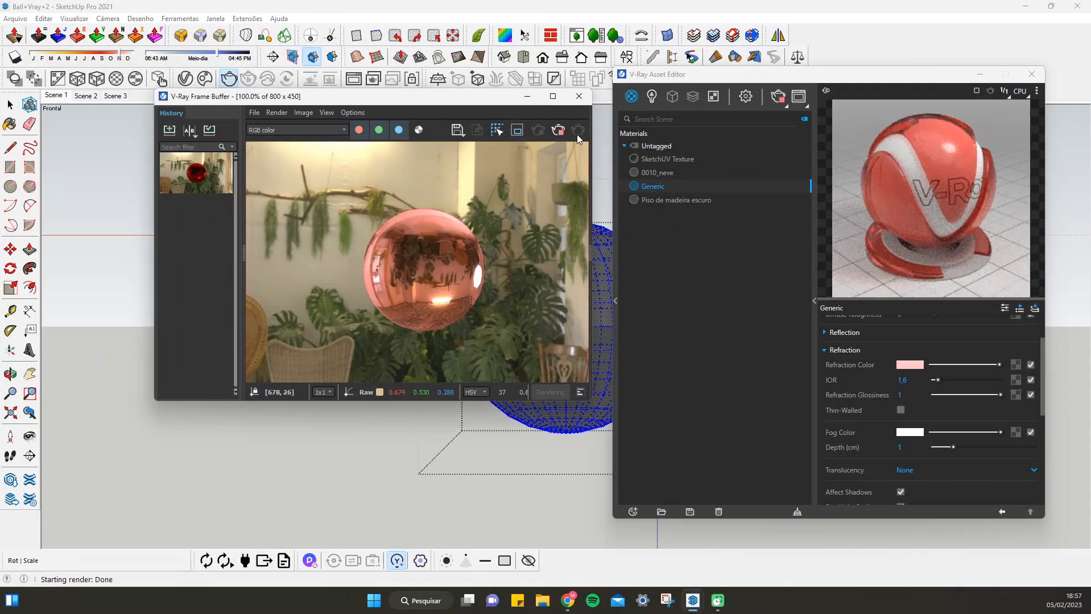
# Save the pink refraction render to the history and compare it A/B with the saved fog color render, then leave comparison mode
pyautogui.click(169, 131)
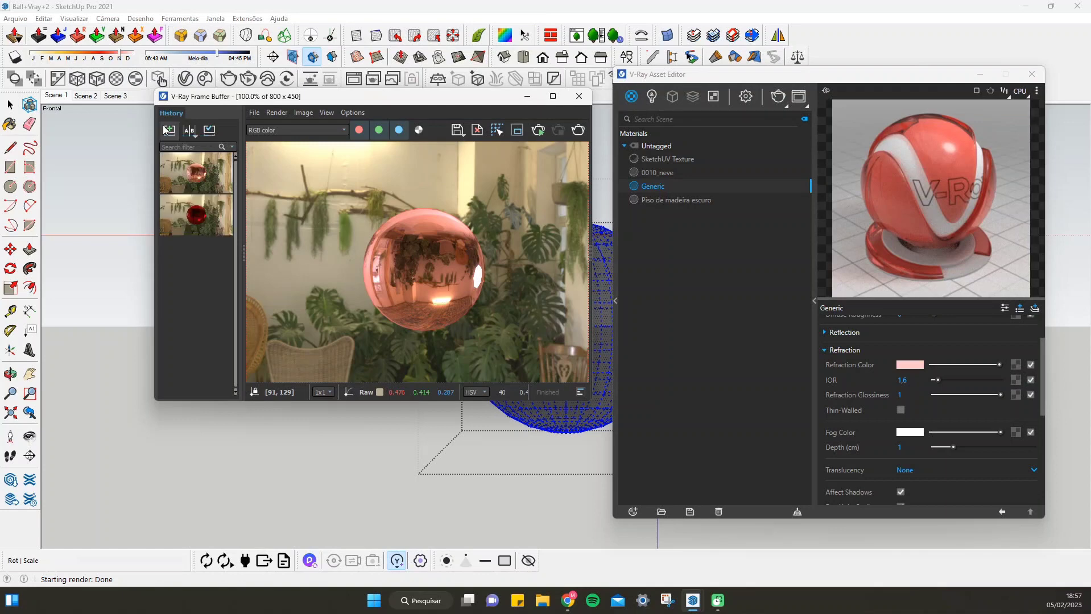
pyautogui.click(189, 130)
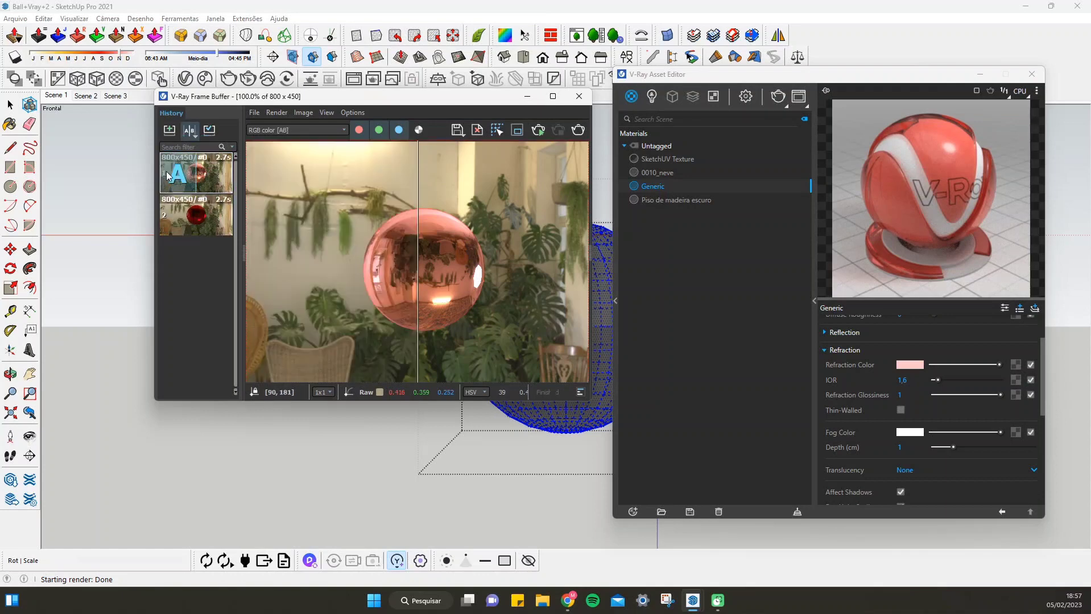
pyautogui.click(214, 216)
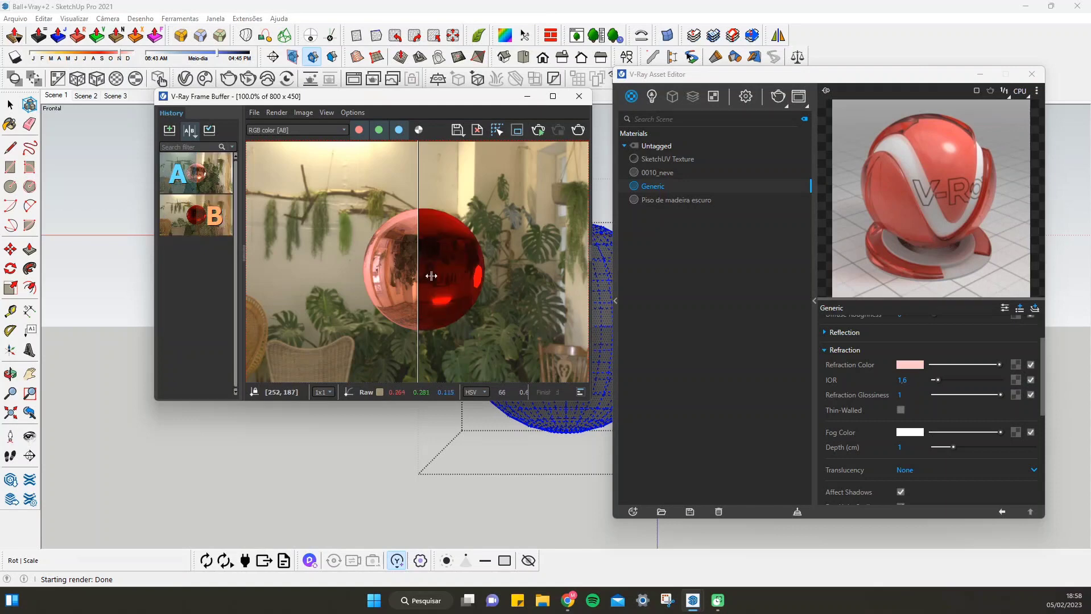
pyautogui.moveTo(418, 290)
pyautogui.mouseDown()
pyautogui.moveTo(546, 299)
pyautogui.moveTo(489, 303)
pyautogui.moveTo(514, 308)
pyautogui.moveTo(298, 293)
pyautogui.moveTo(501, 321)
pyautogui.moveTo(272, 341)
pyautogui.moveTo(265, 353)
pyautogui.moveTo(518, 364)
pyautogui.mouseUp()
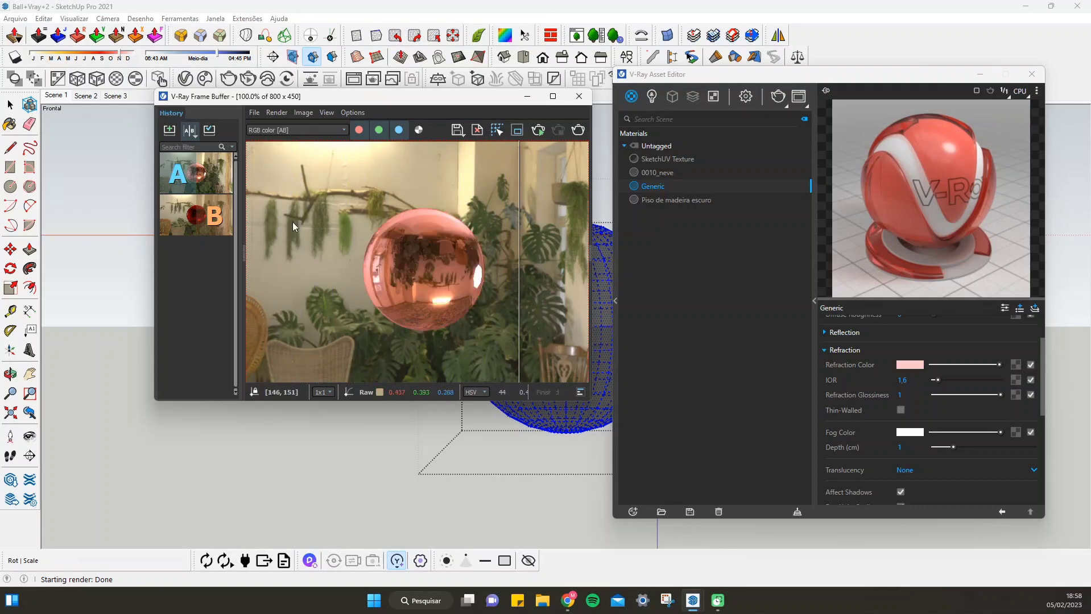
pyautogui.moveTo(522, 351)
pyautogui.mouseDown()
pyautogui.moveTo(268, 347)
pyautogui.moveTo(525, 342)
pyautogui.moveTo(345, 335)
pyautogui.moveTo(458, 327)
pyautogui.moveTo(400, 307)
pyautogui.moveTo(474, 309)
pyautogui.moveTo(293, 312)
pyautogui.moveTo(583, 312)
pyautogui.moveTo(360, 314)
pyautogui.moveTo(518, 318)
pyautogui.moveTo(319, 323)
pyautogui.moveTo(534, 341)
pyautogui.moveTo(308, 357)
pyautogui.moveTo(508, 367)
pyautogui.mouseUp()
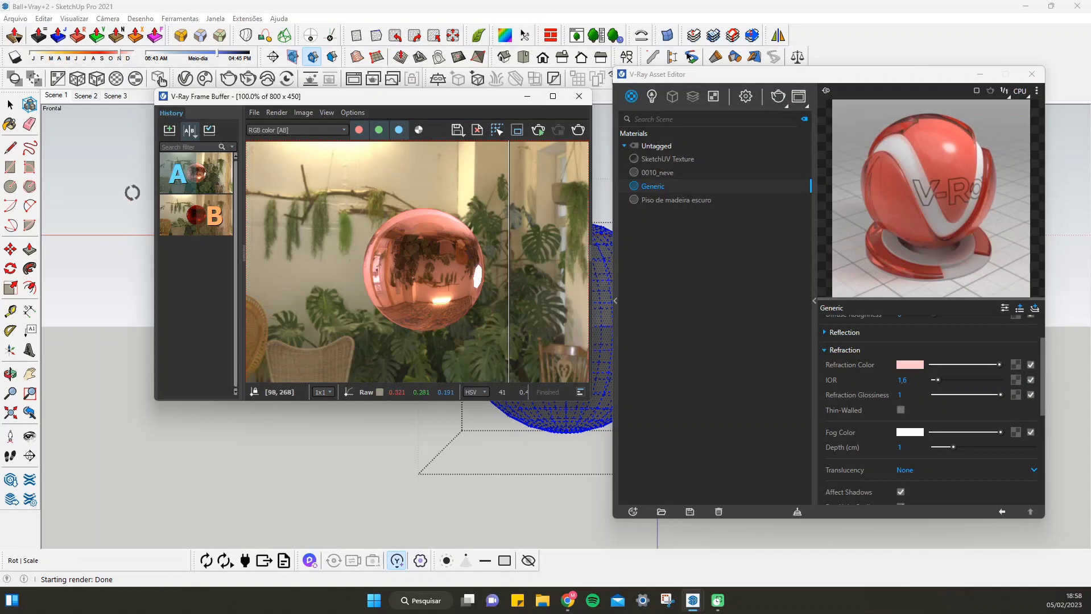
pyautogui.click(196, 133)
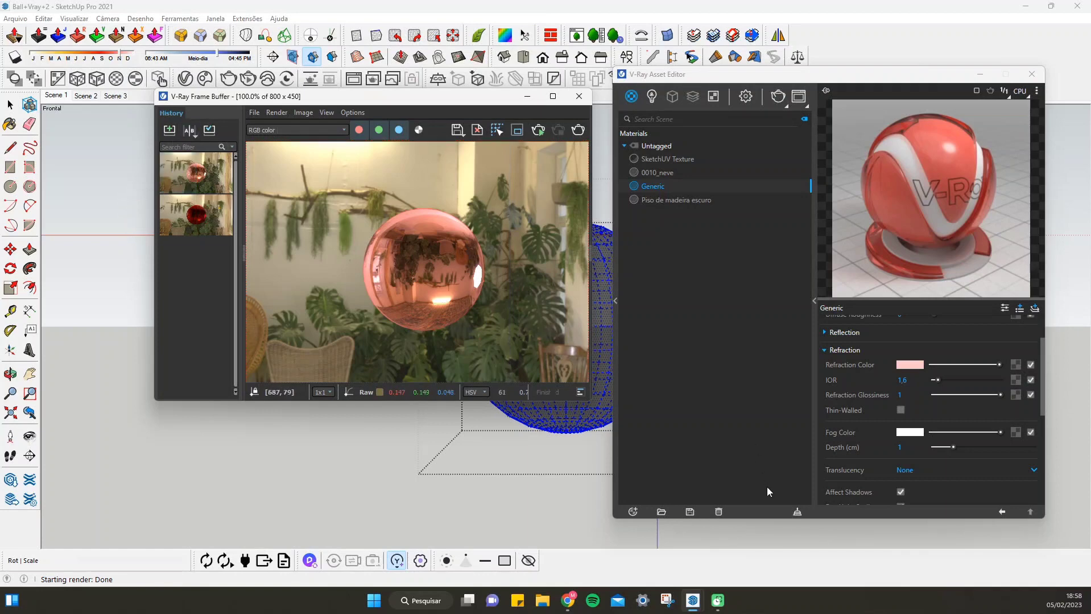
# Reset the Generic material's refraction color to pure white at RGB 1, 1, 1
pyautogui.click(914, 365)
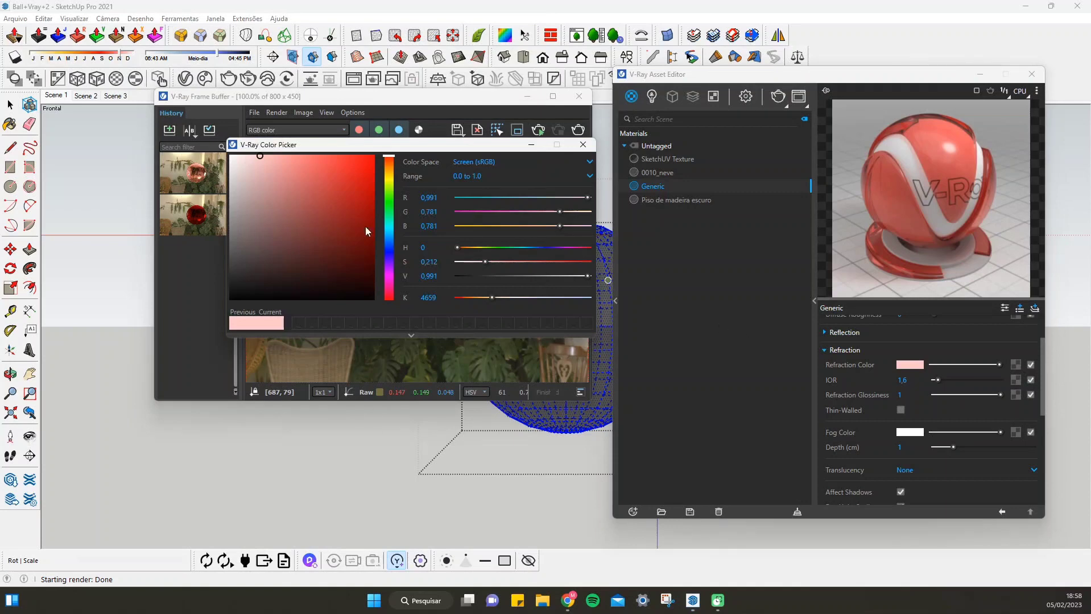
pyautogui.moveTo(263, 159); pyautogui.dragTo(211, 153)
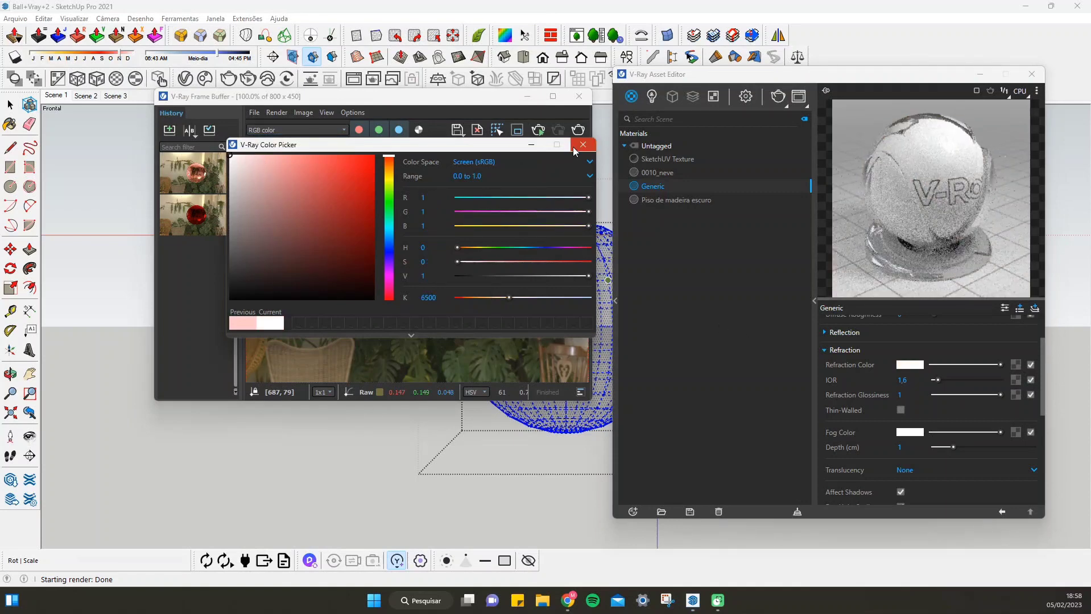
pyautogui.click(579, 146)
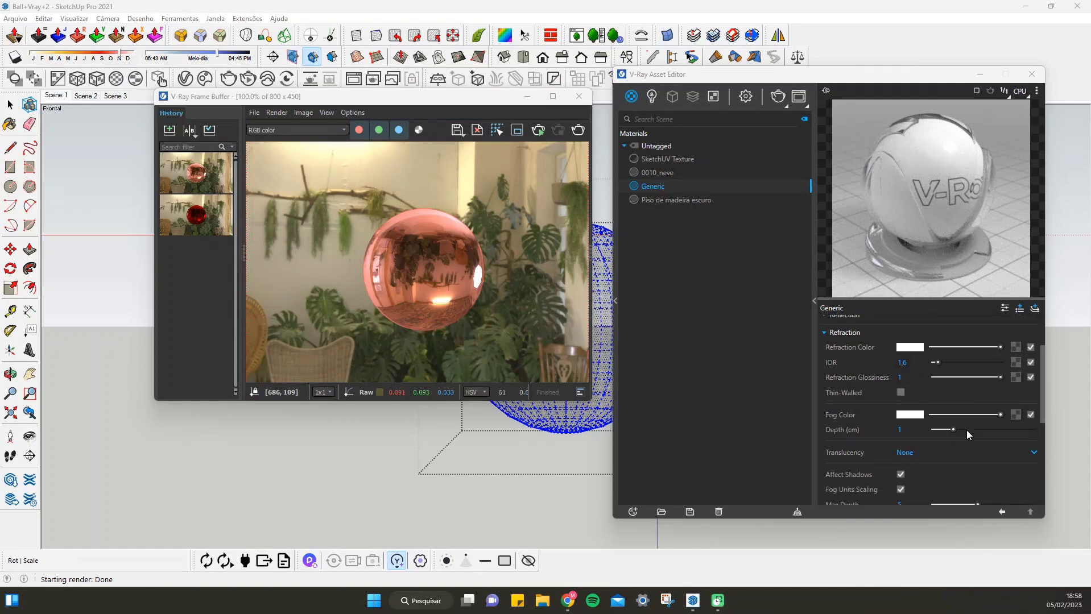
# Set the Generic material's refraction IOR to 1.2 and render the sphere
pyautogui.scroll(-2, 966, 431)
pyautogui.scroll(2, 968, 405)
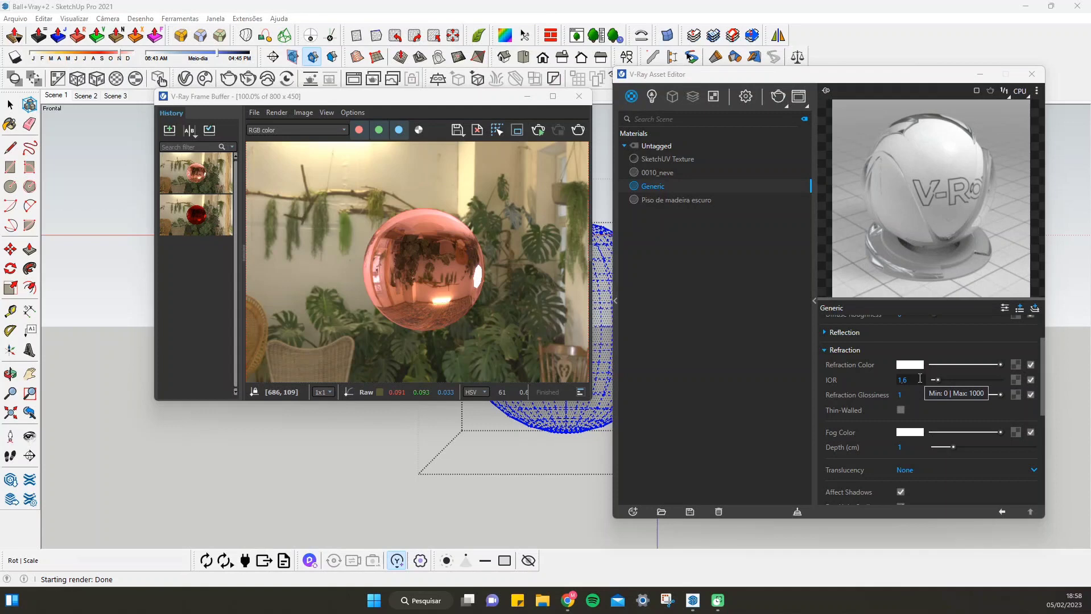
pyautogui.click(919, 379)
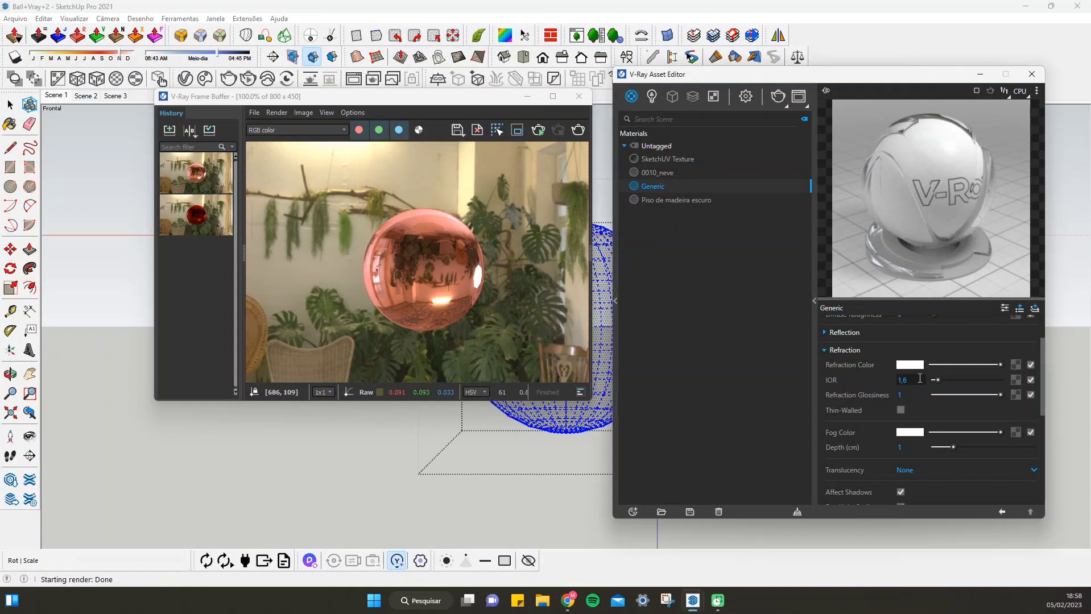
pyautogui.press('BackSpace')
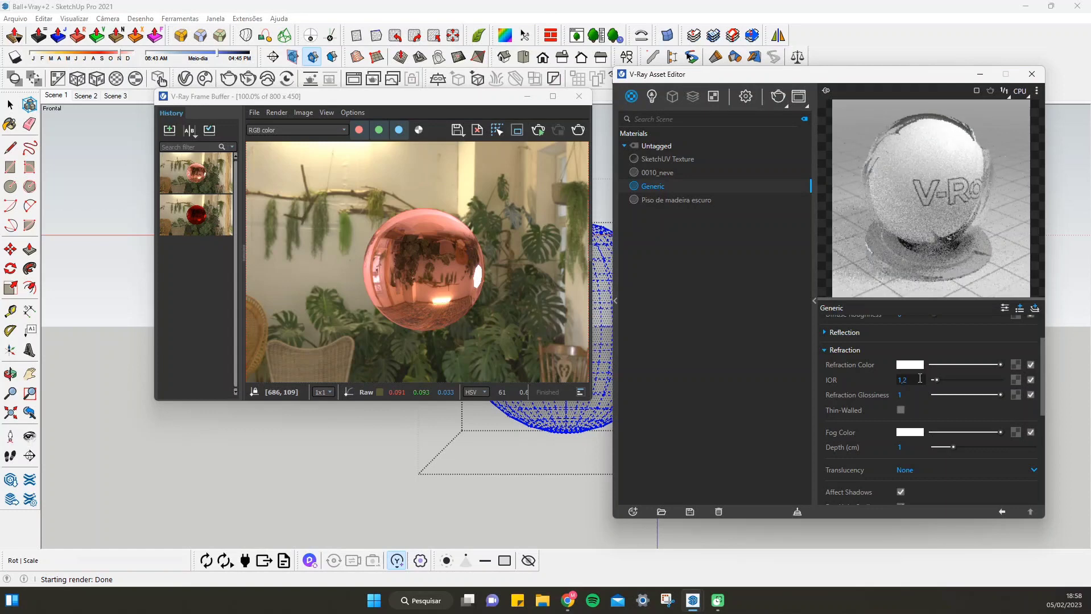
pyautogui.press('Return')
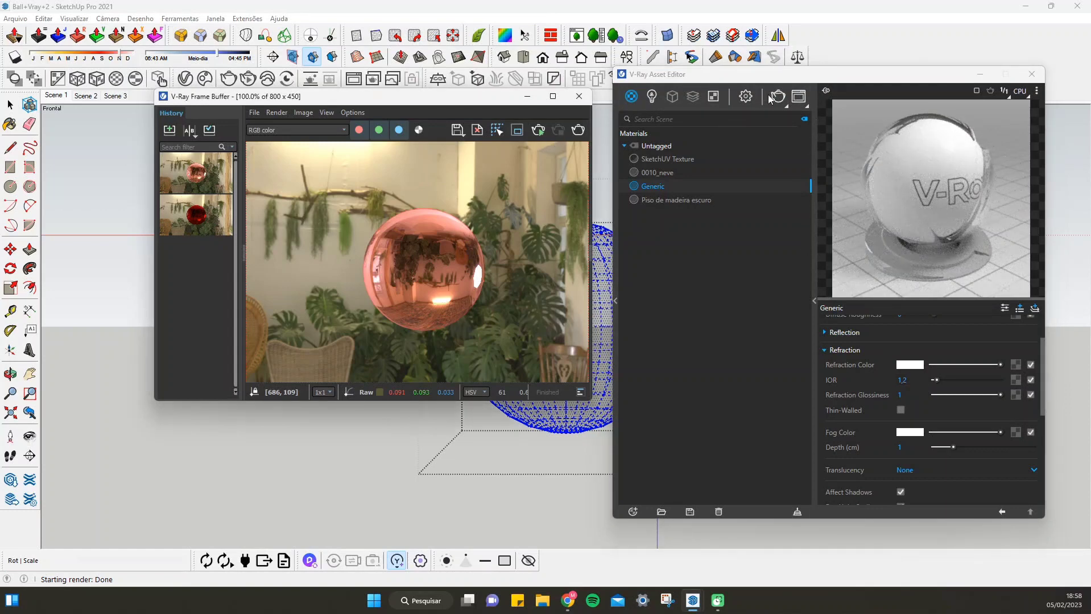
pyautogui.click(580, 130)
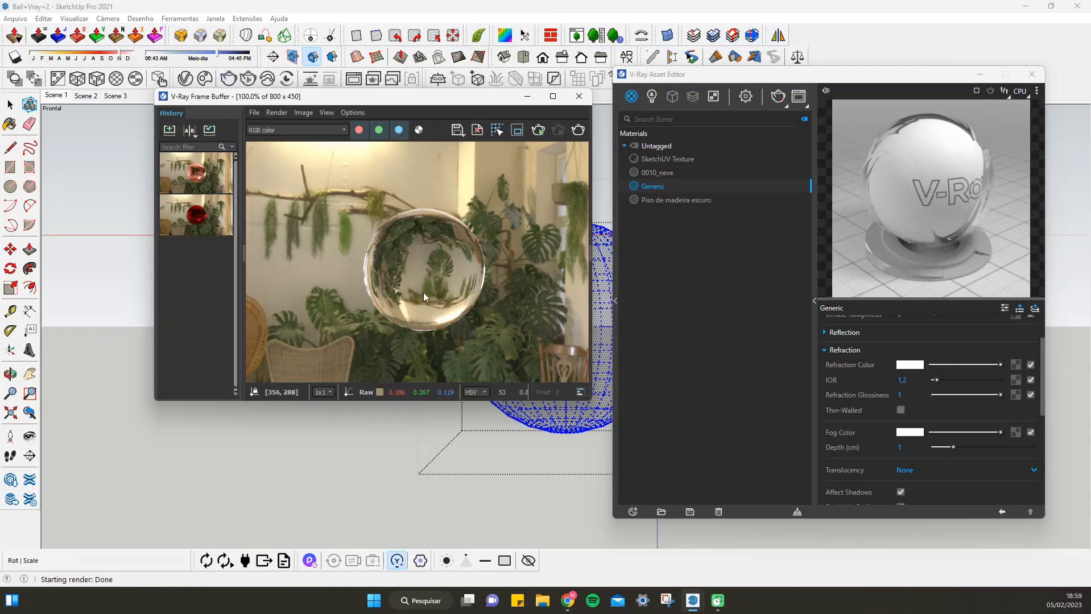
# Set the Generic material's refraction IOR to 1.5 and render the sphere again
pyautogui.click(921, 380)
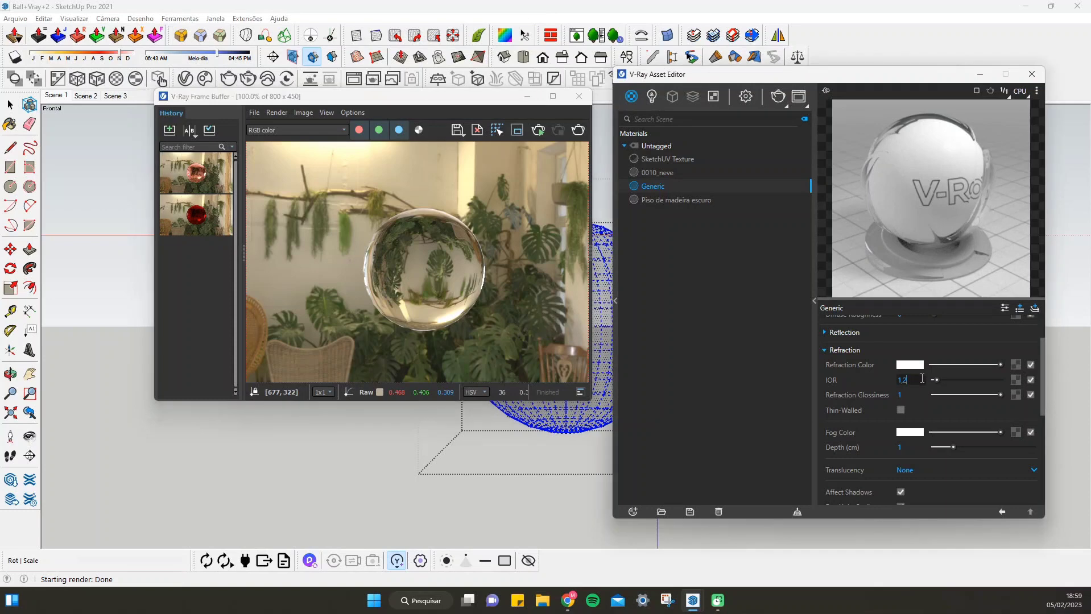
pyautogui.write(',5')
pyautogui.press('Return')
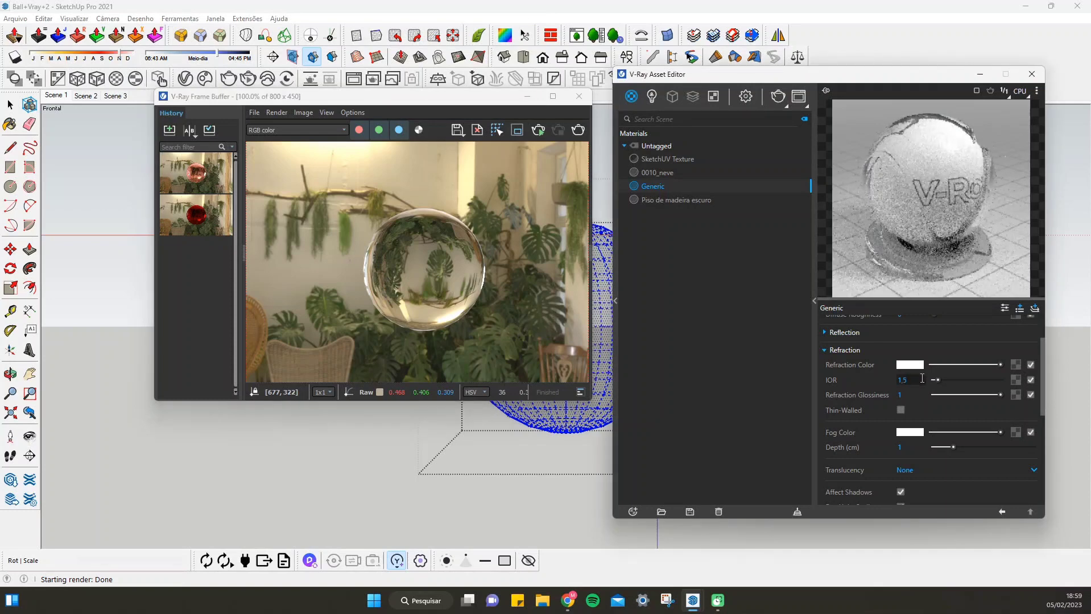
pyautogui.click(581, 133)
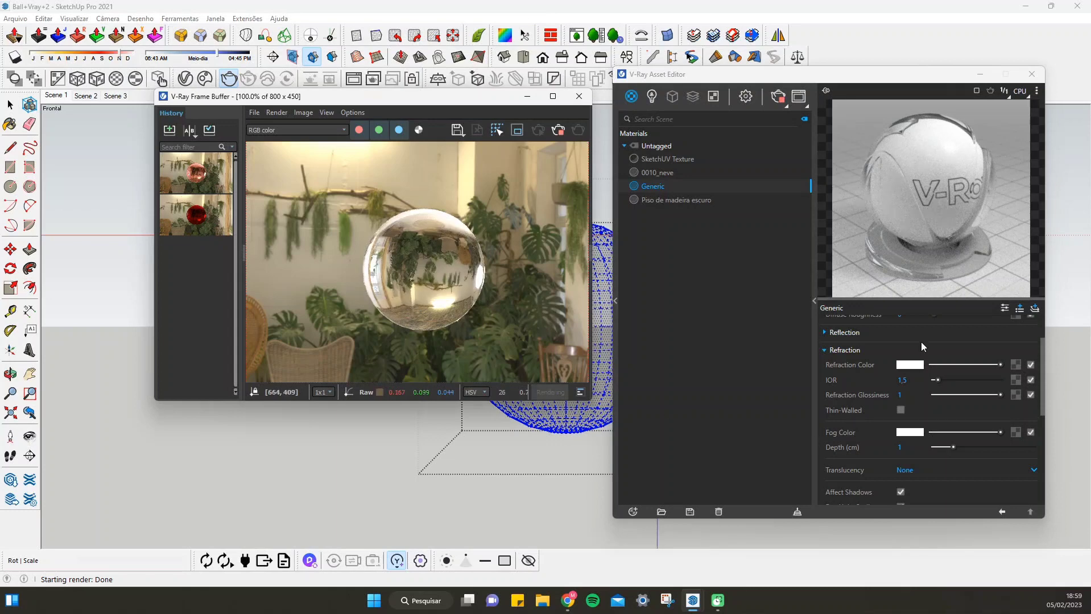
# Look through the Generic material's remaining parameters and collapse its Refraction and Diffuse sections
pyautogui.scroll(-5, 1017, 375)
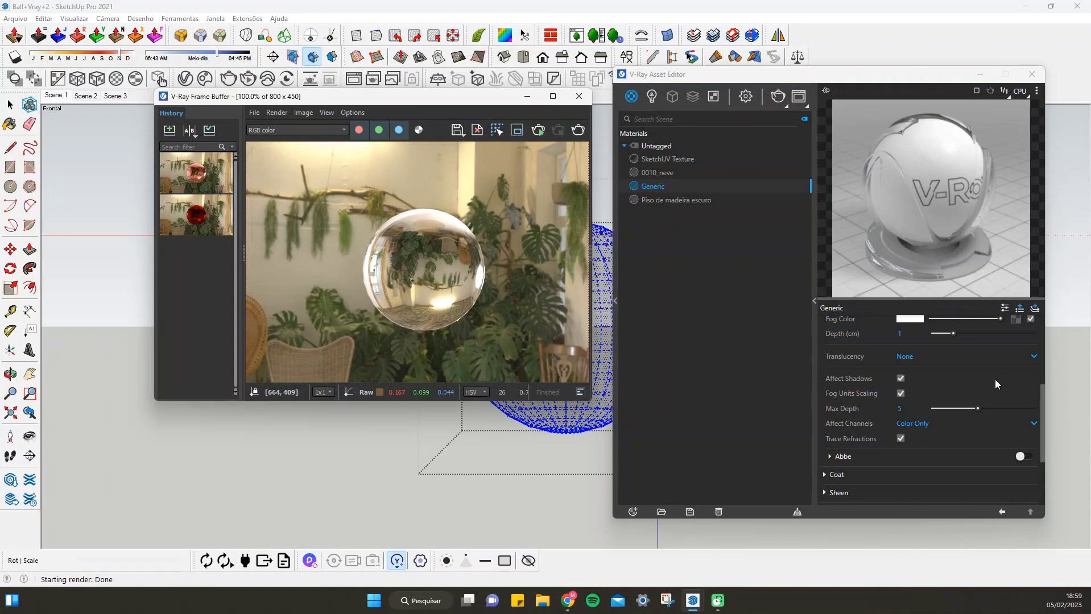
pyautogui.scroll(2, 995, 381)
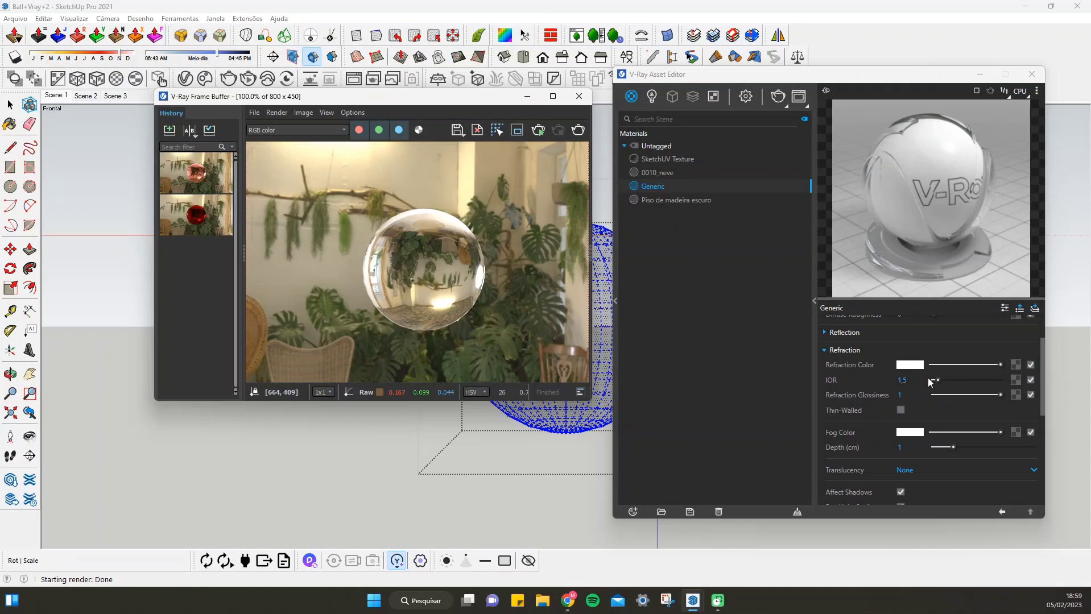
pyautogui.scroll(-4, 995, 399)
pyautogui.scroll(6, 996, 405)
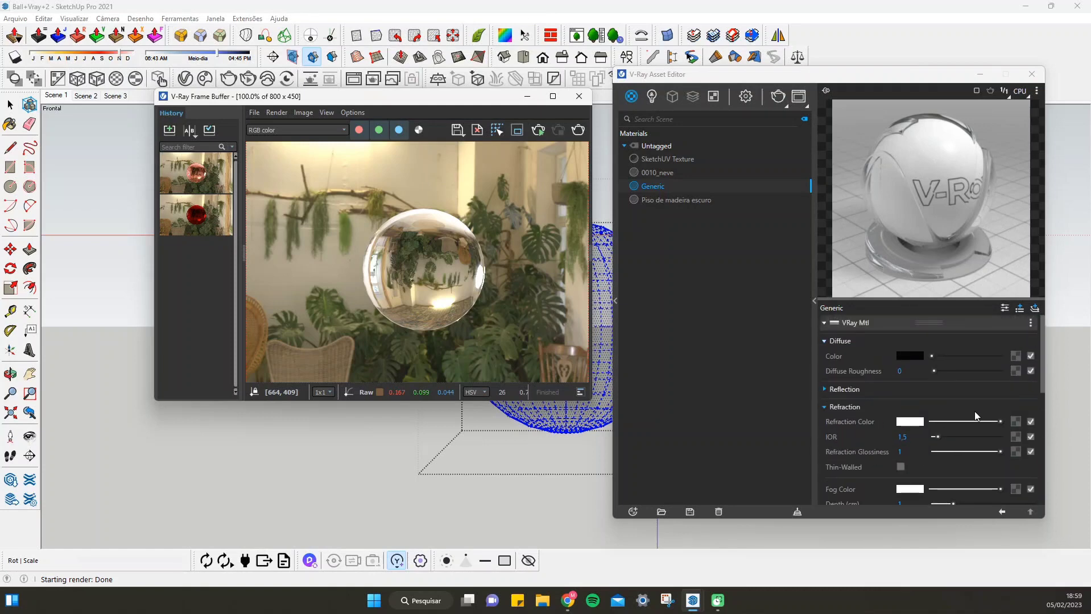
pyautogui.click(825, 408)
pyautogui.scroll(-1, 914, 418)
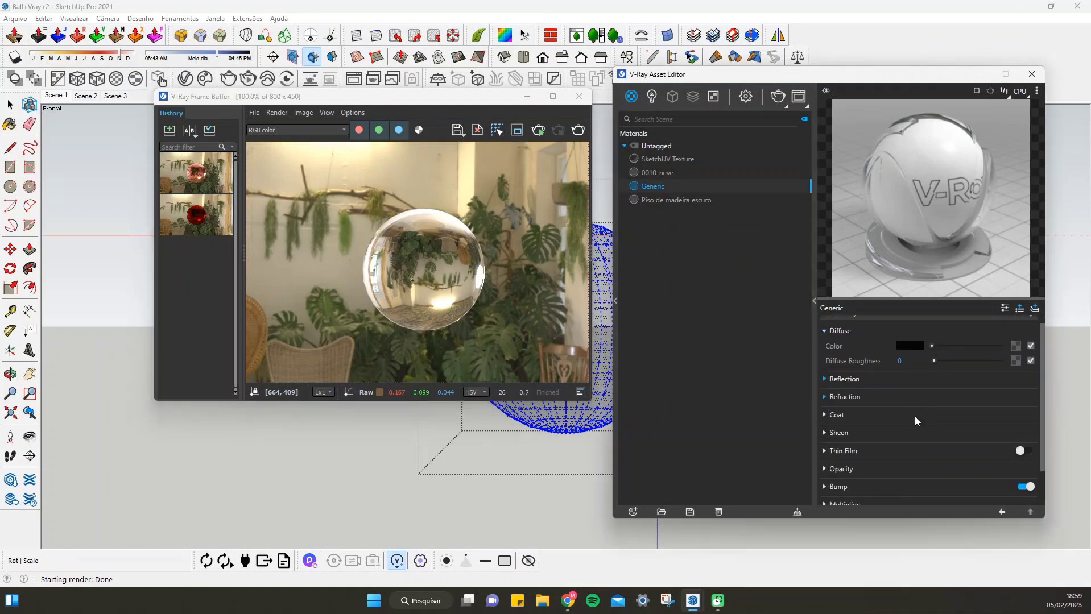
pyautogui.scroll(-1, 916, 421)
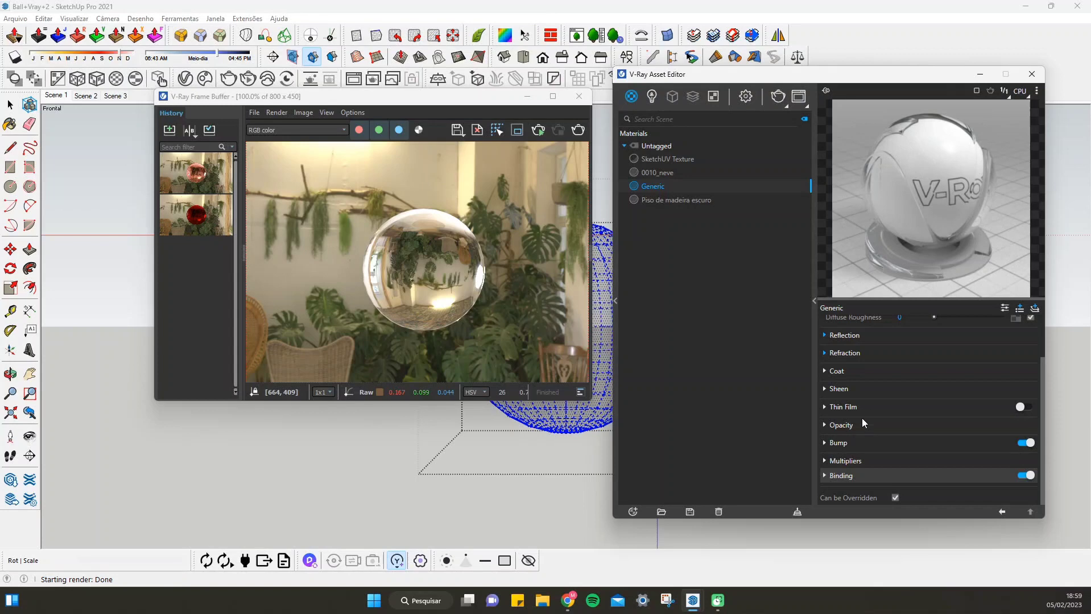
pyautogui.scroll(2, 923, 380)
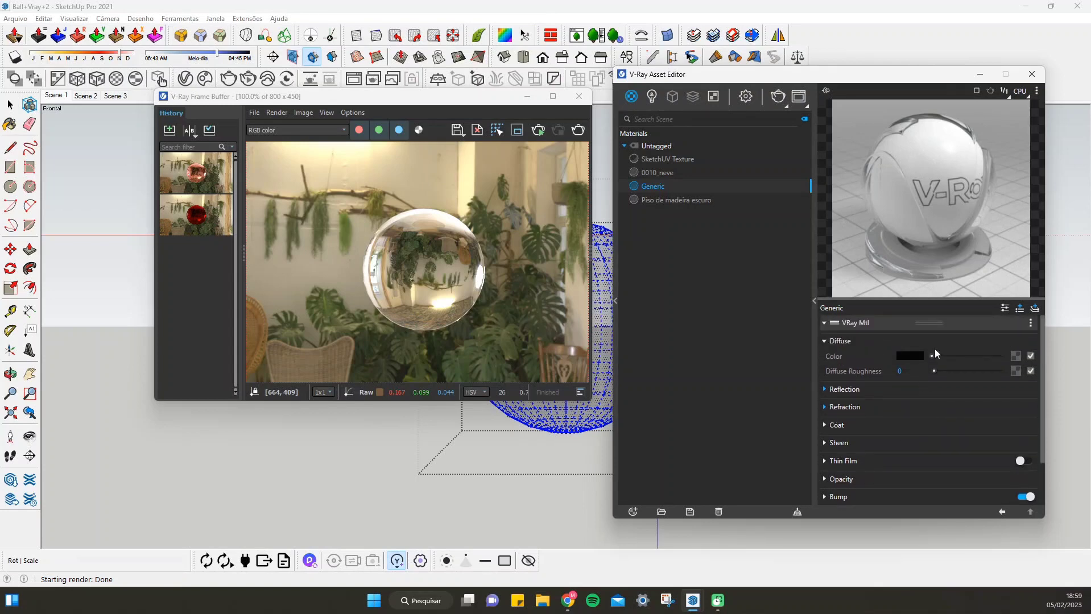
pyautogui.click(841, 343)
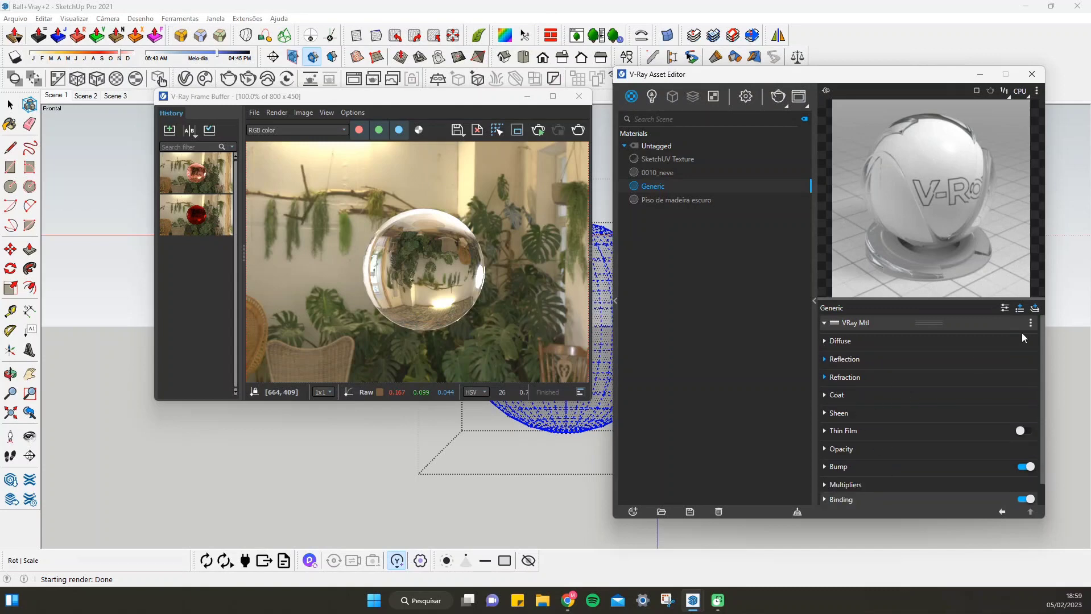
# Check the attributes that can be added to the Generic material, then add an Emissive layer and render the sphere
pyautogui.click(1020, 309)
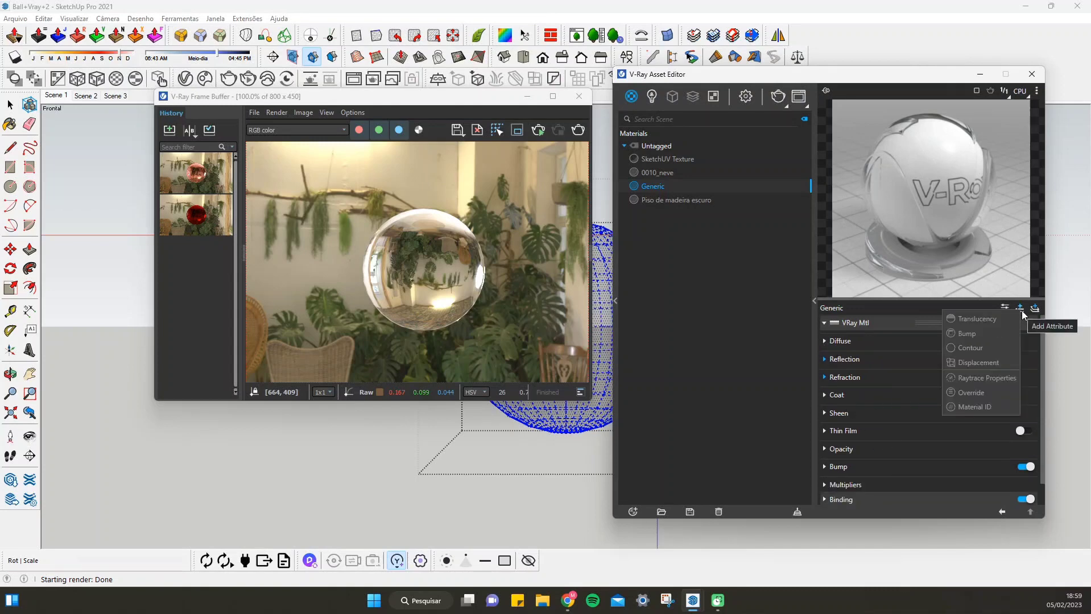
pyautogui.click(1035, 308)
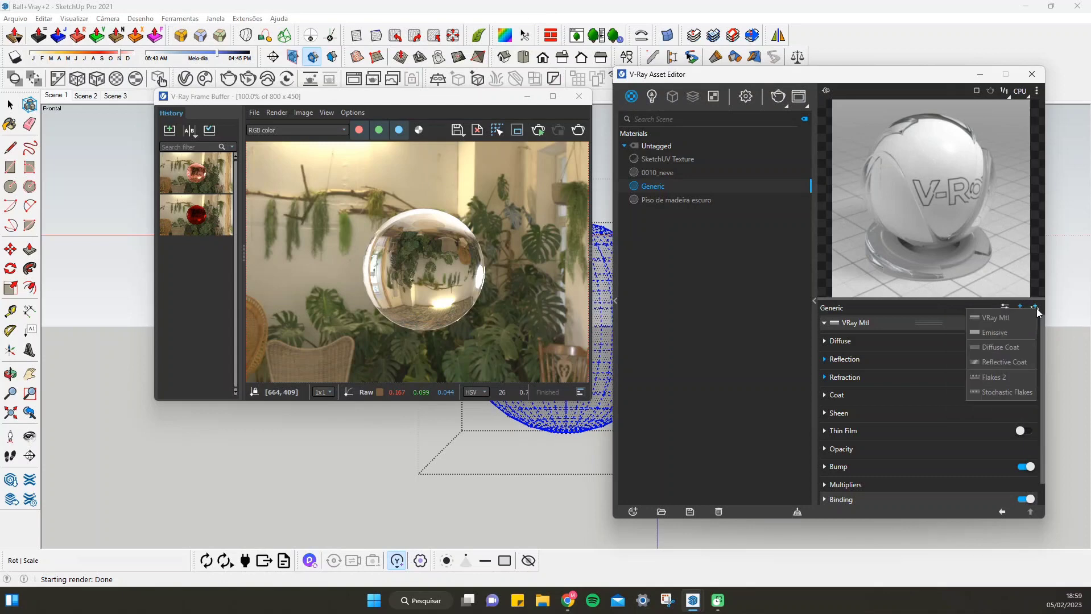
pyautogui.click(1000, 333)
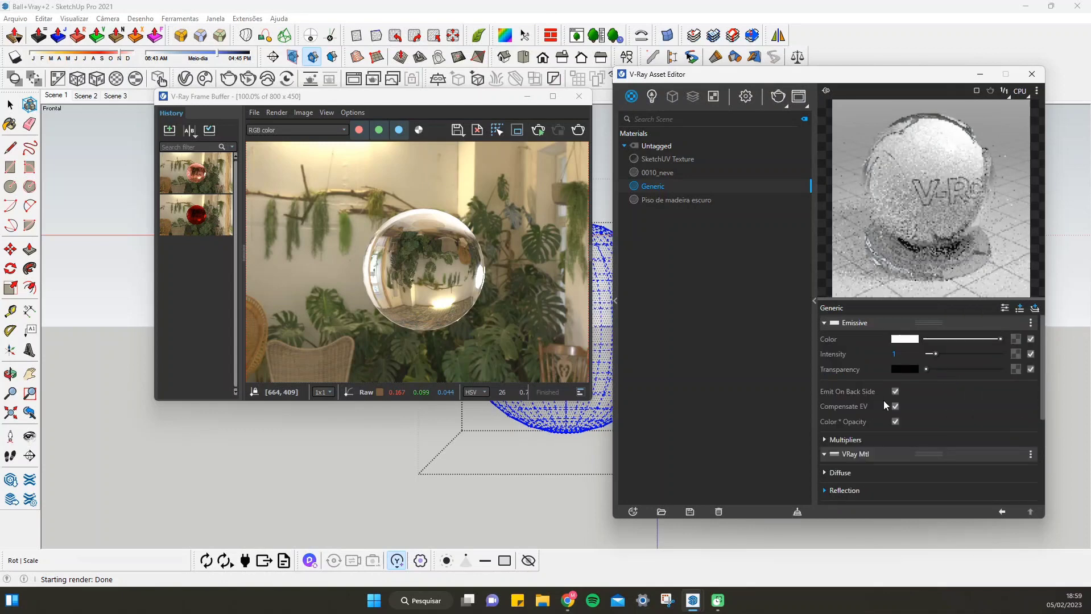
pyautogui.click(578, 131)
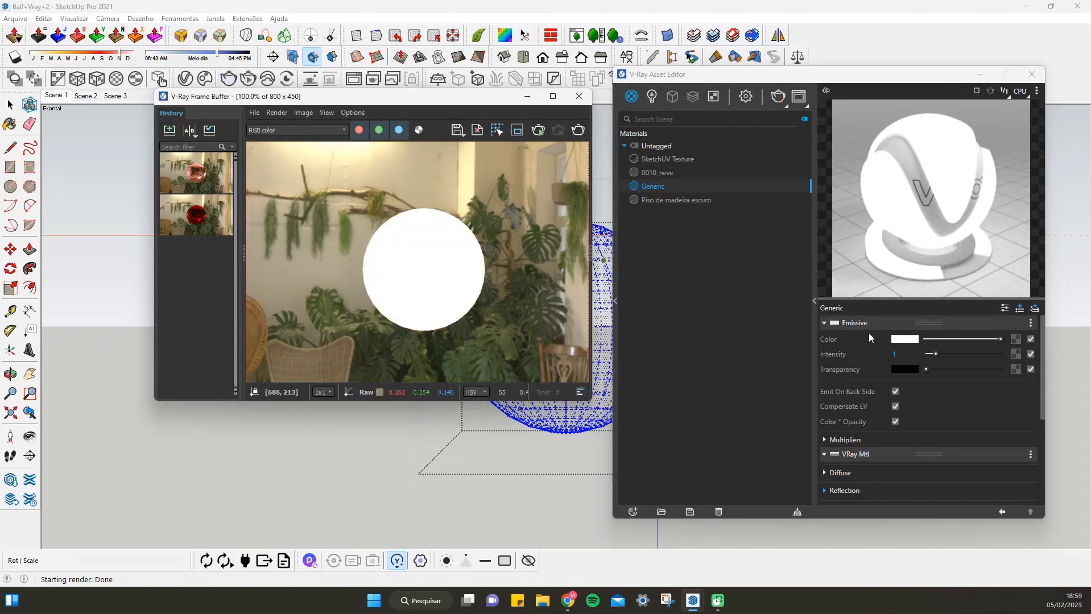
# Set the Emissive layer's color to a warm orange with a color temperature of 3600 K and render the sphere
pyautogui.click(913, 339)
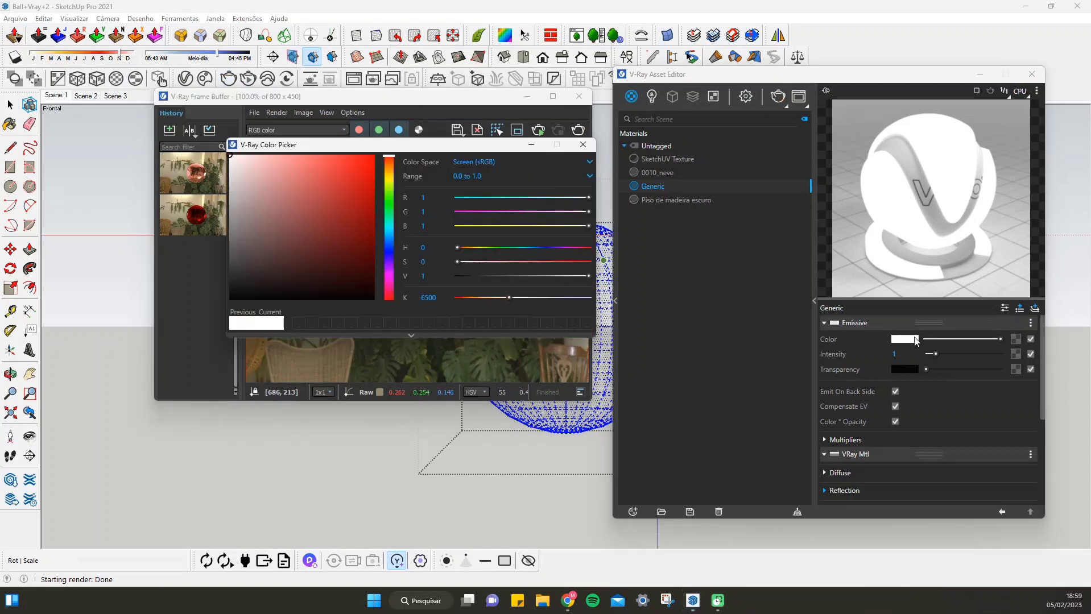
pyautogui.click(294, 179)
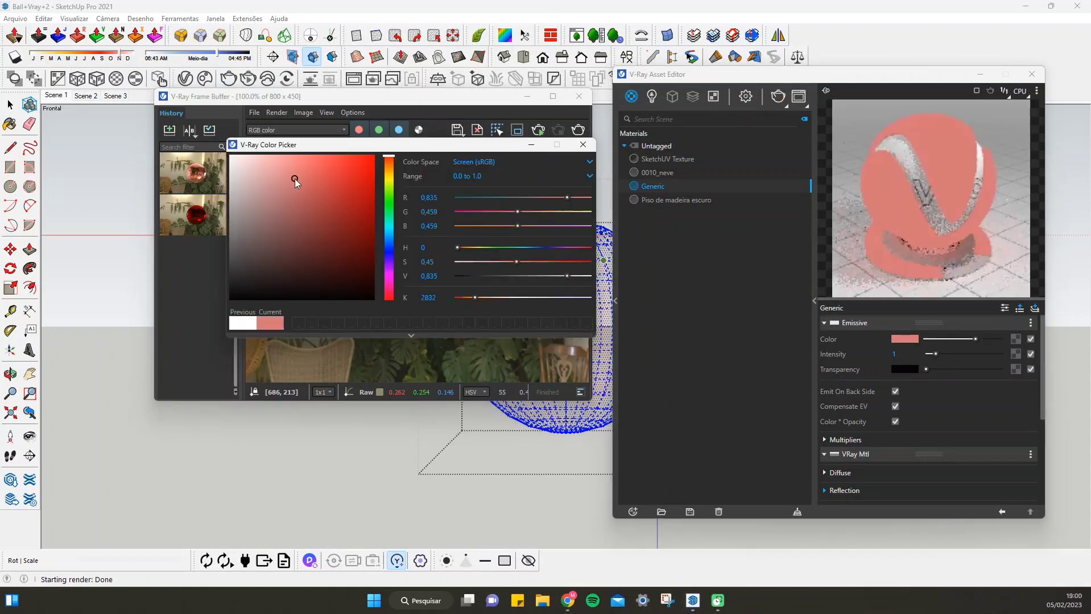
pyautogui.click(385, 169)
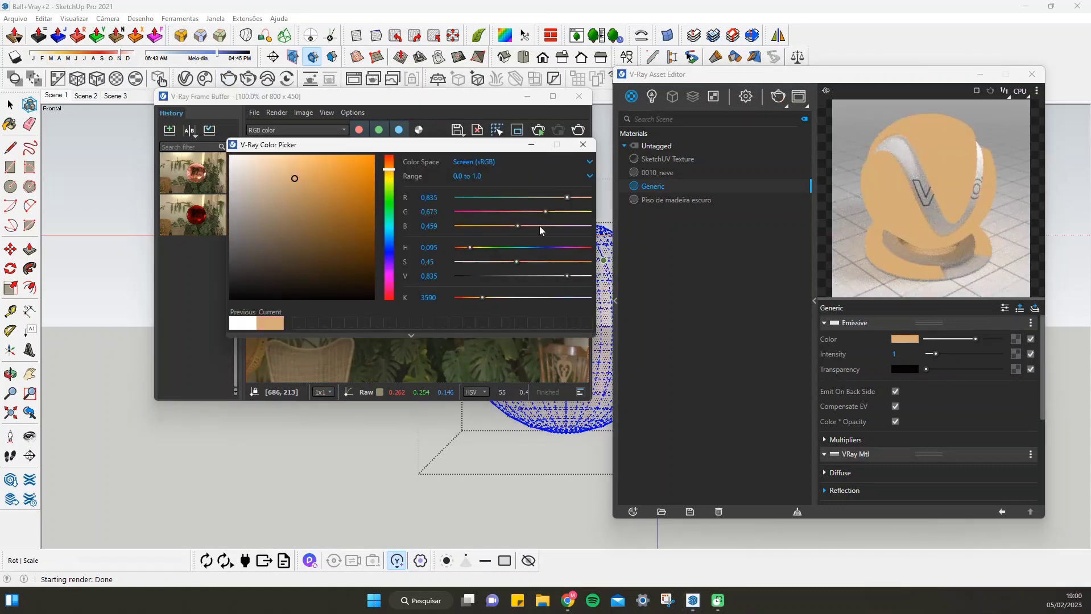
pyautogui.click(449, 292)
pyautogui.write('3545')
pyautogui.press('Return')
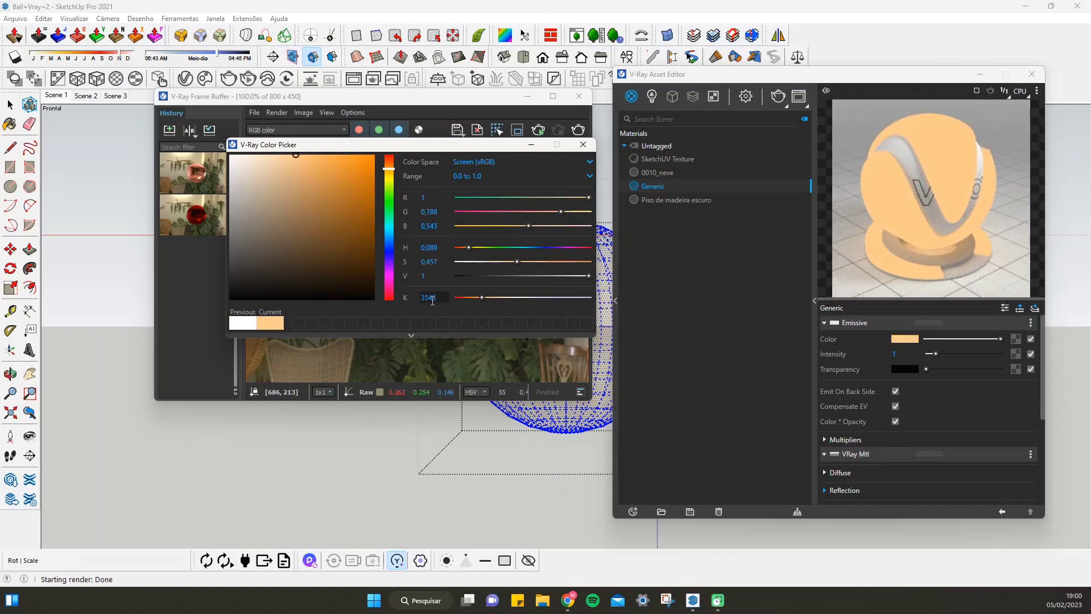
pyautogui.moveTo(436, 299); pyautogui.dragTo(397, 301)
pyautogui.write('3600')
pyautogui.press('Return')
pyautogui.click(583, 145)
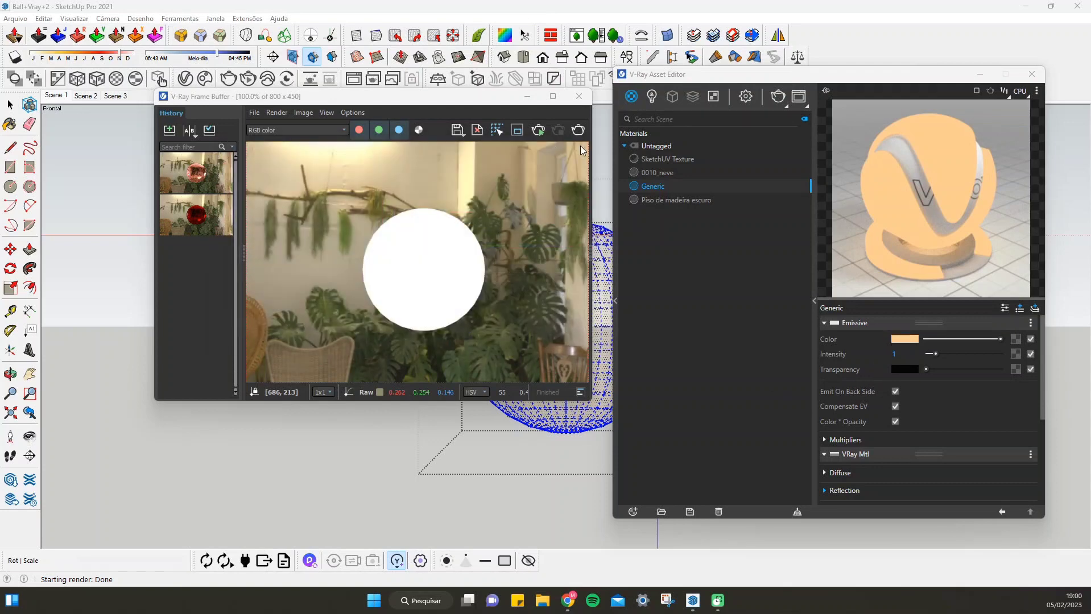
pyautogui.click(577, 129)
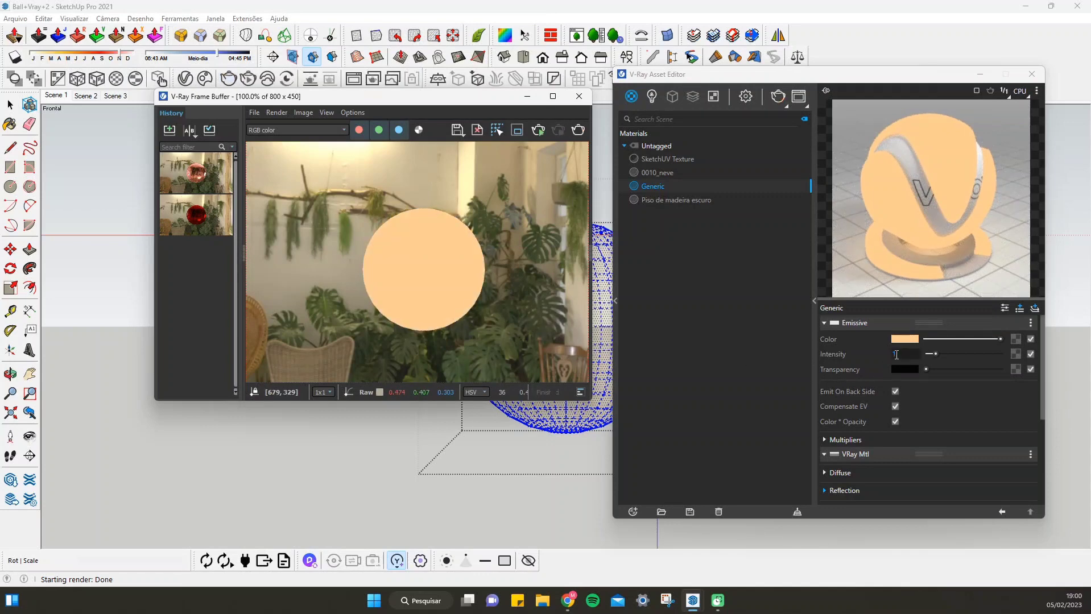
# Try an intensity of 10 on the Emissive layer, set it to 2 and render the sphere
pyautogui.click(900, 352)
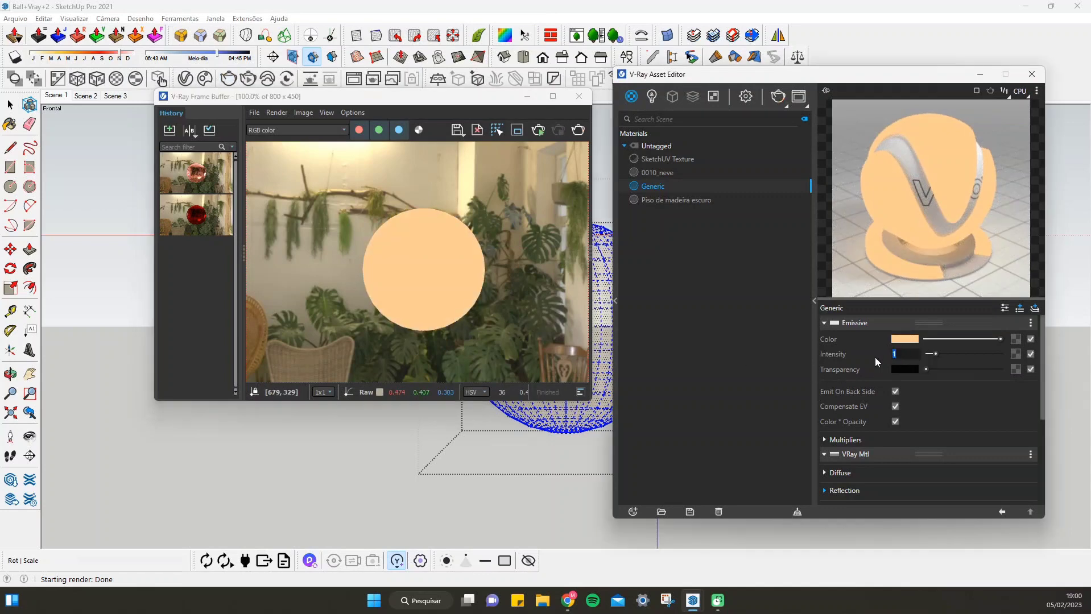
pyautogui.write('10')
pyautogui.press('Return')
pyautogui.click(906, 351)
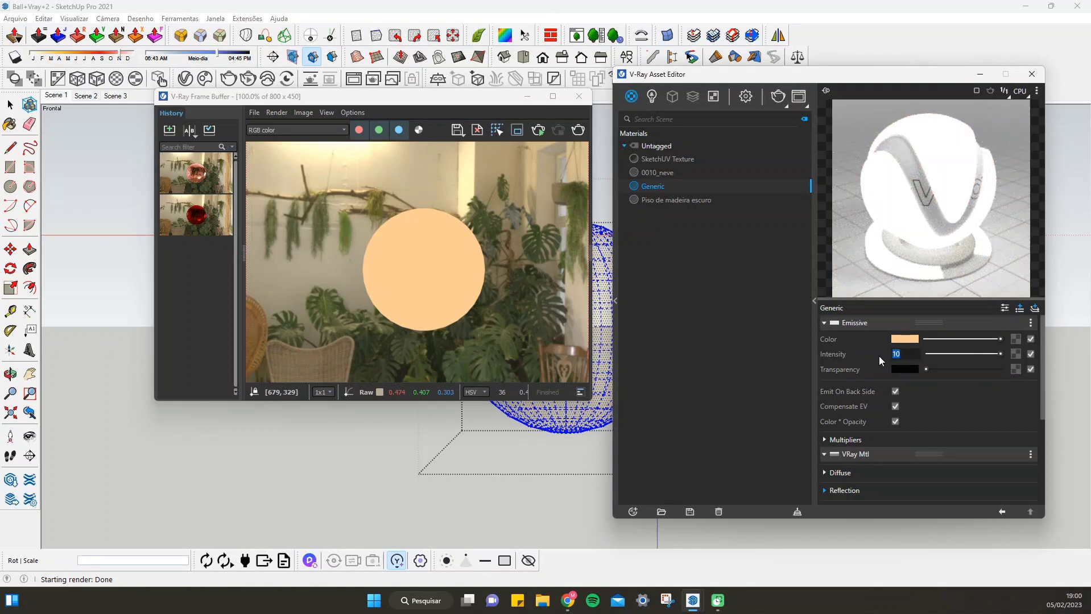
pyautogui.write('2')
pyautogui.press('Return')
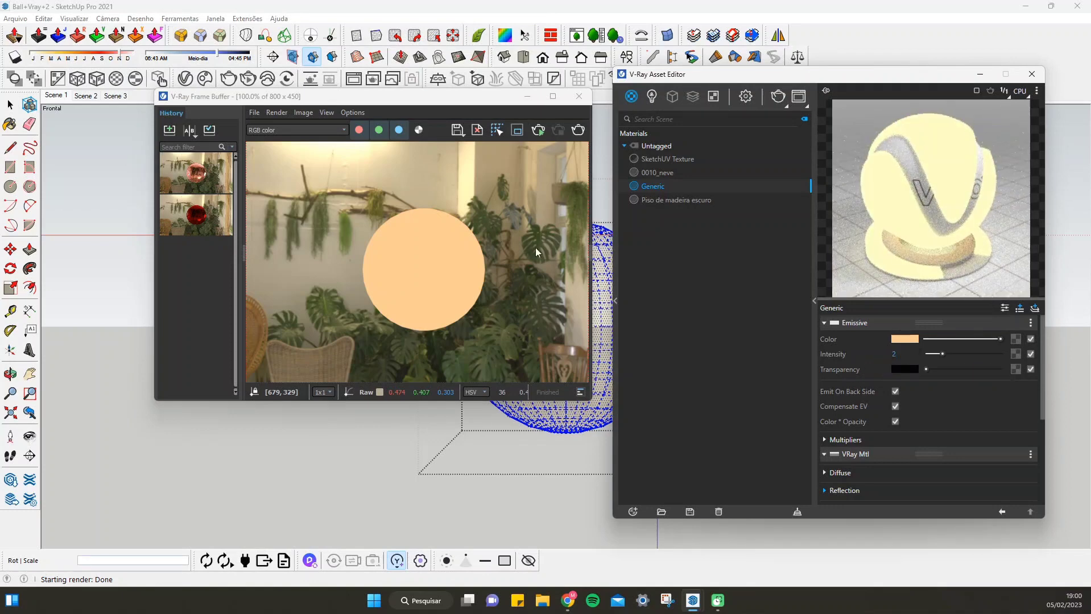
pyautogui.click(577, 132)
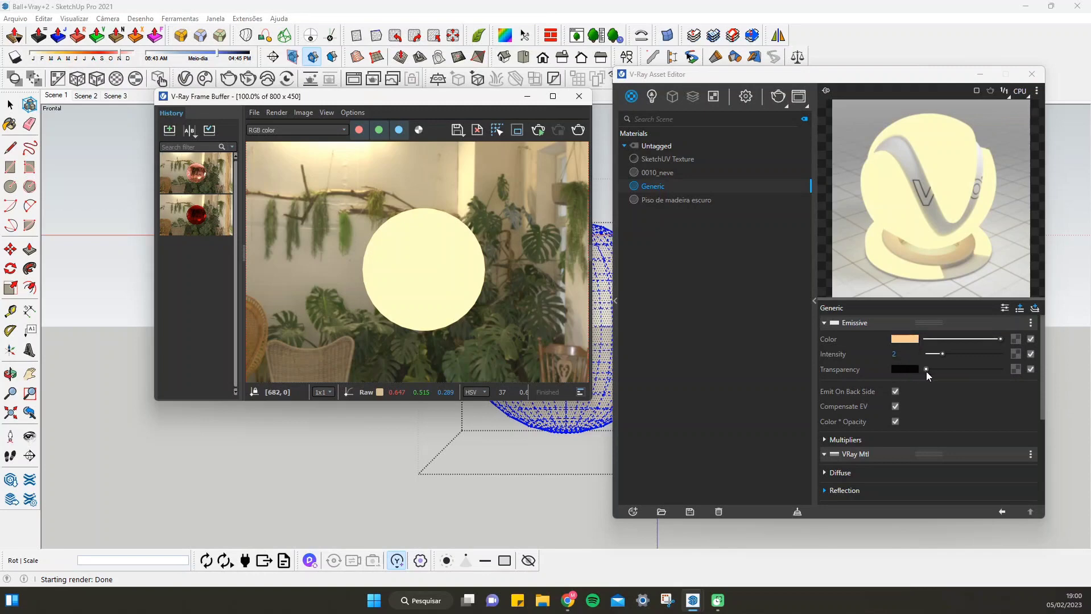
# Render the sphere with a near-white Emissive transparency, and return the transparency to black with the intensity at 1.7
pyautogui.moveTo(925, 371); pyautogui.dragTo(985, 370)
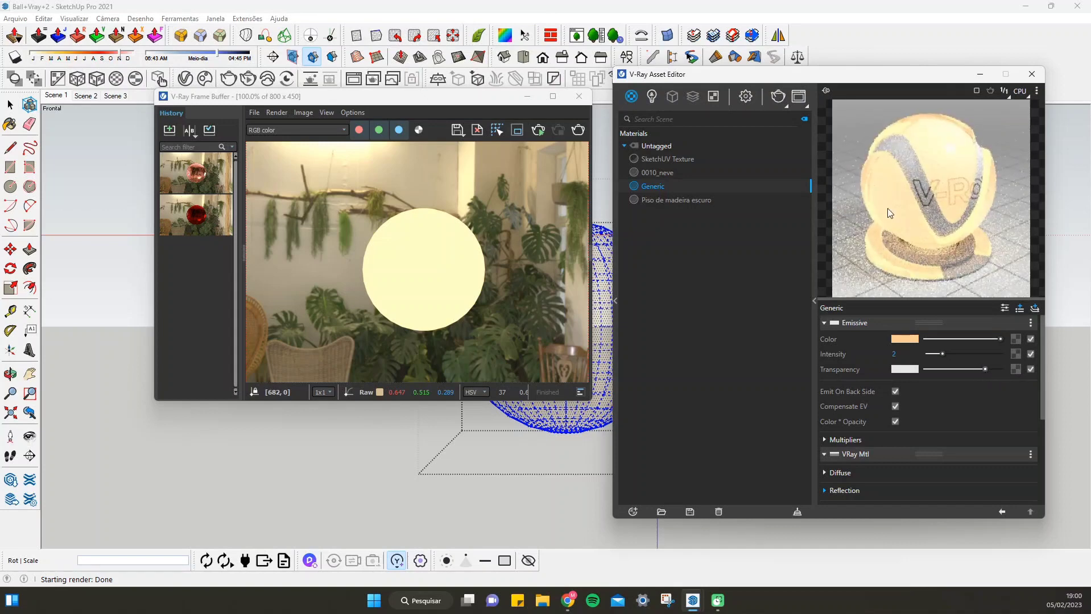
pyautogui.click(579, 126)
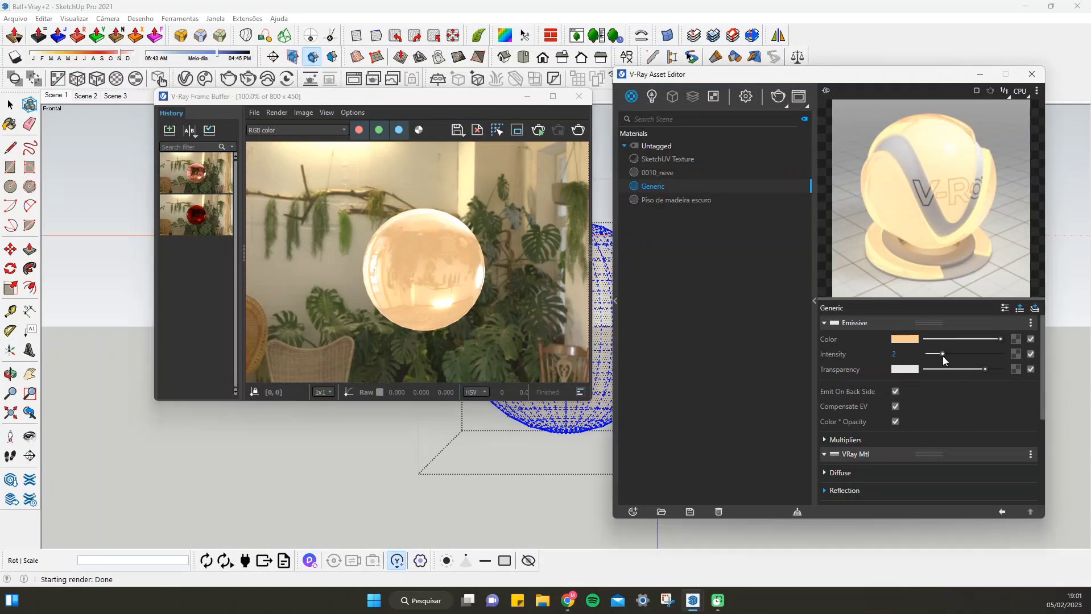
pyautogui.moveTo(942, 355); pyautogui.dragTo(864, 370)
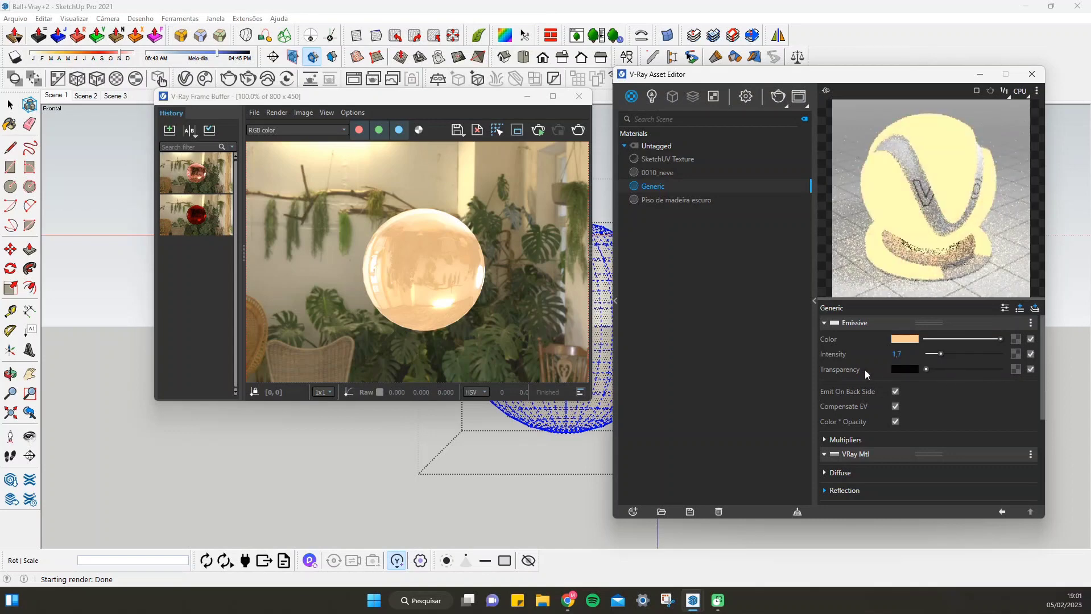
# Remove the Emissive layer from the Generic material
pyautogui.scroll(-1, 866, 390)
pyautogui.scroll(-3, 865, 392)
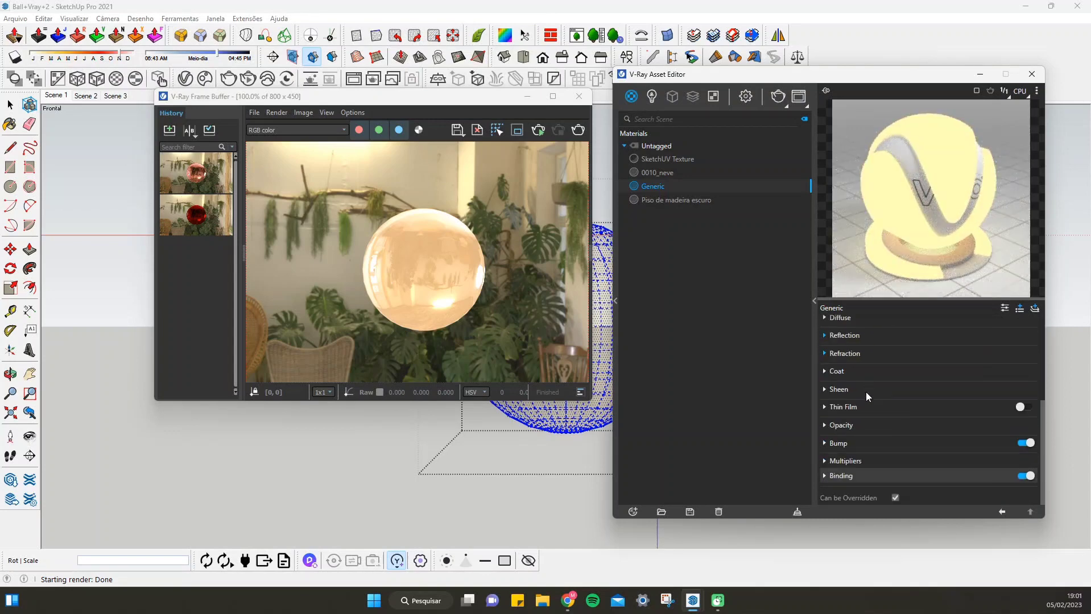
pyautogui.scroll(2, 837, 411)
pyautogui.scroll(1, 853, 387)
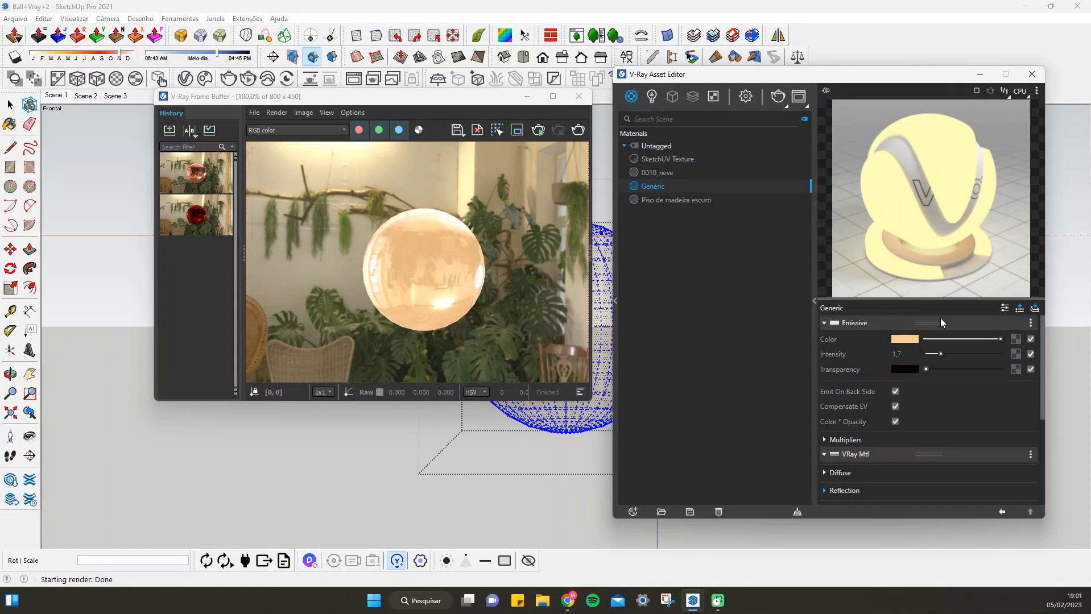
pyautogui.click(1027, 320)
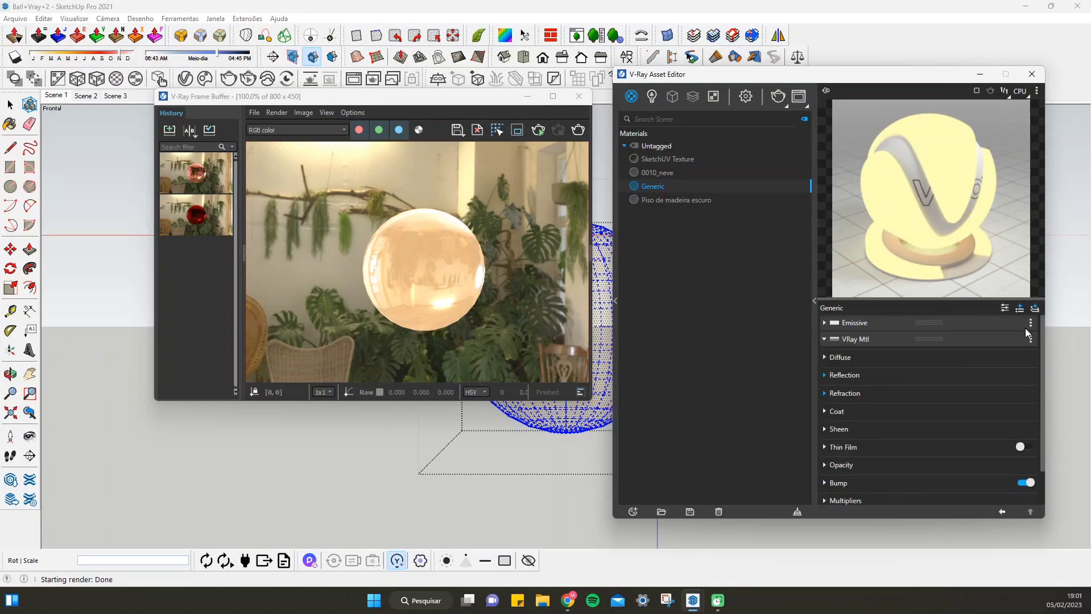
pyautogui.click(1029, 322)
pyautogui.click(1013, 361)
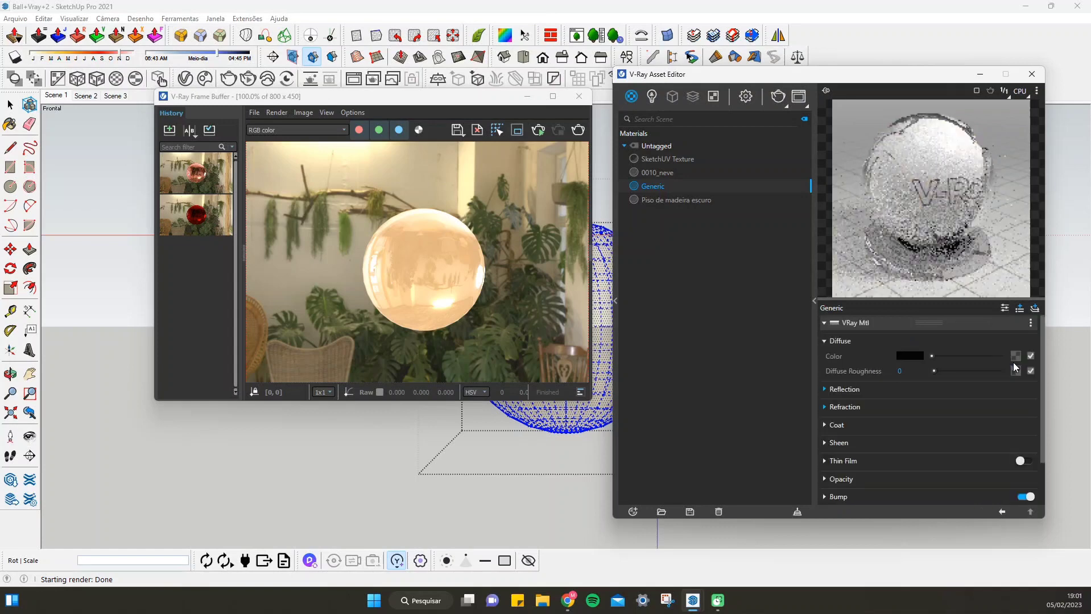
# Create a new standalone Emissive material and apply it to the selected sphere
pyautogui.click(641, 511)
pyautogui.moveTo(663, 497)
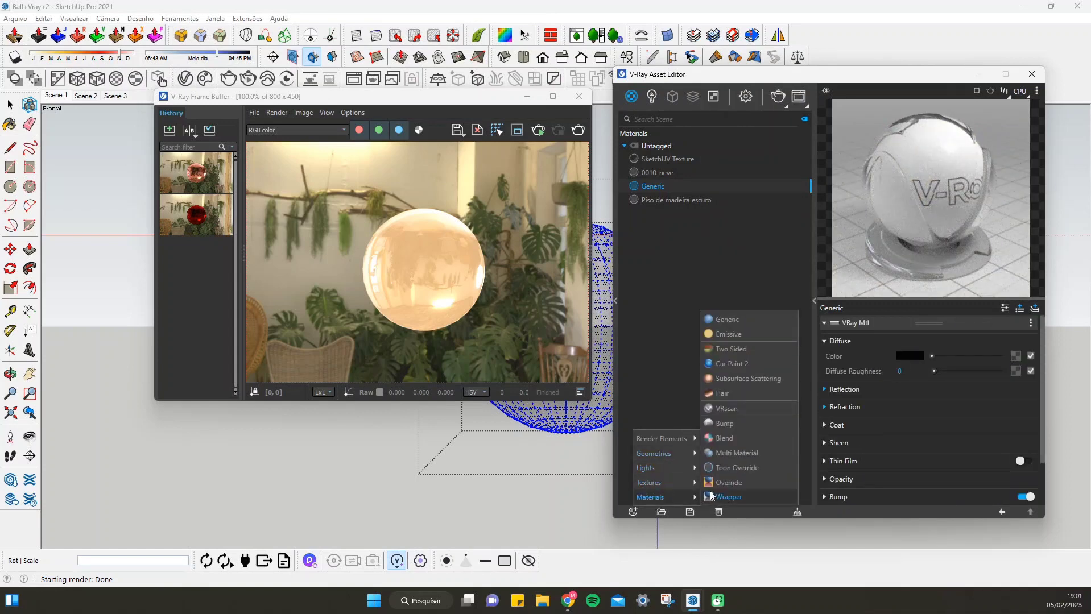
pyautogui.click(764, 336)
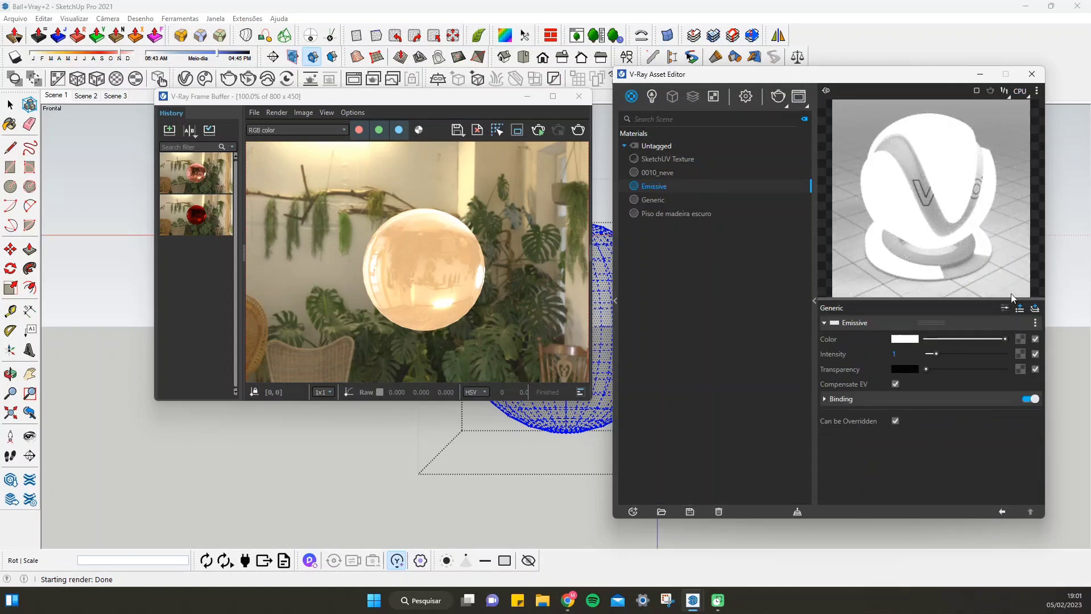
pyautogui.rightClick(659, 191)
pyautogui.click(694, 218)
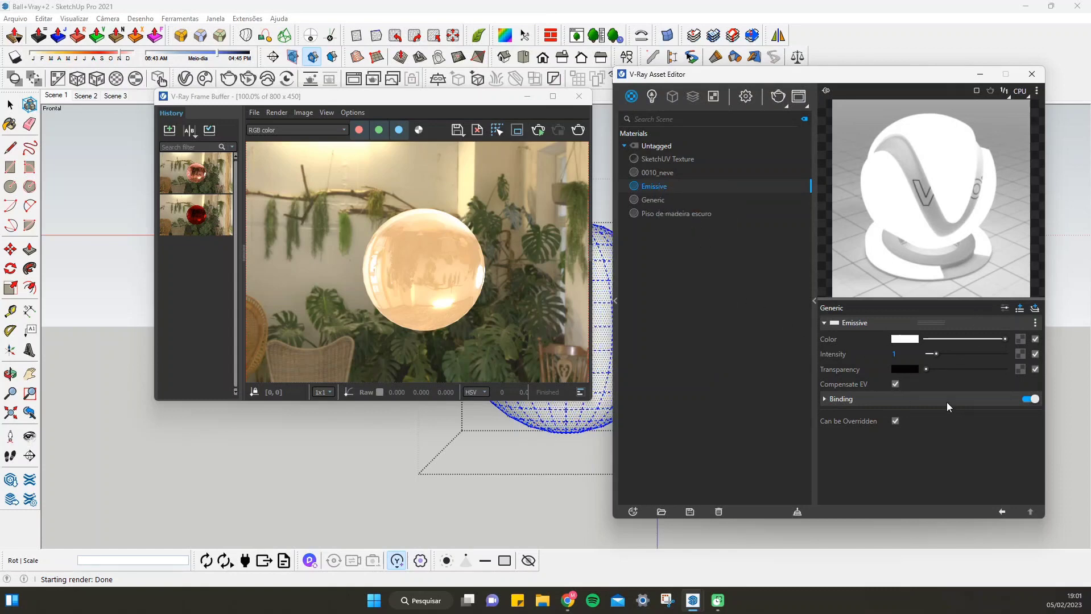
# Set the Emissive material's color temperature to 3600 K and render the sphere, saving the previous render to the history first
pyautogui.click(896, 340)
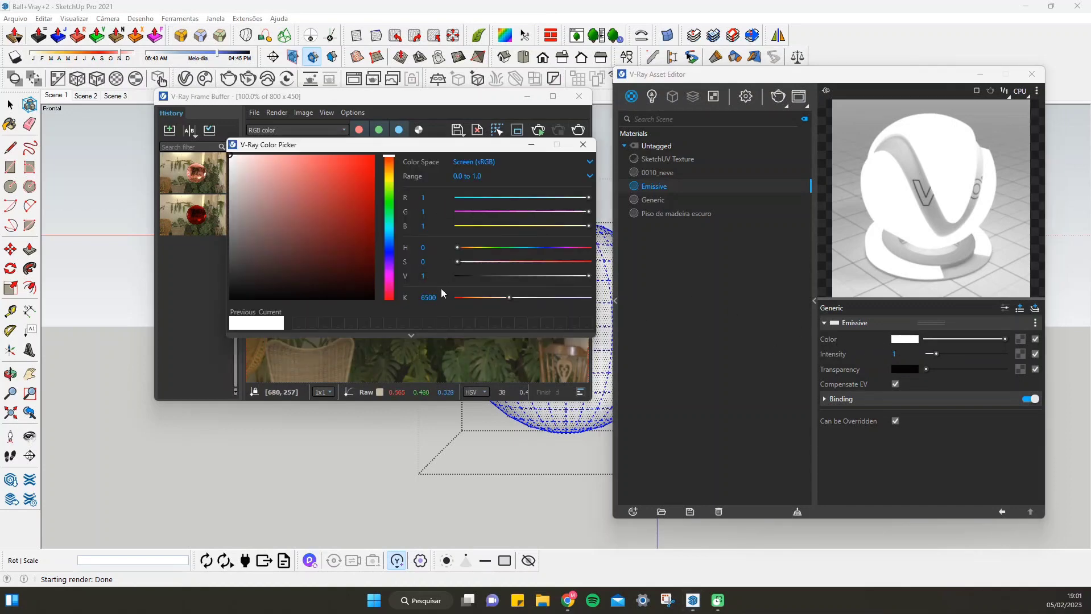
pyautogui.write('3600')
pyautogui.press('Return')
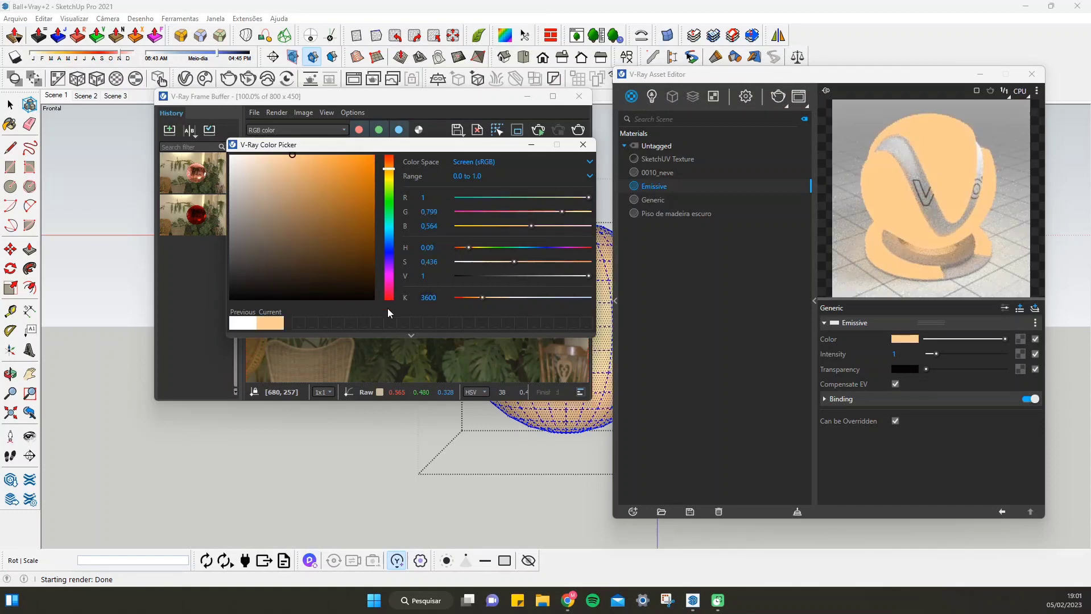
pyautogui.click(579, 149)
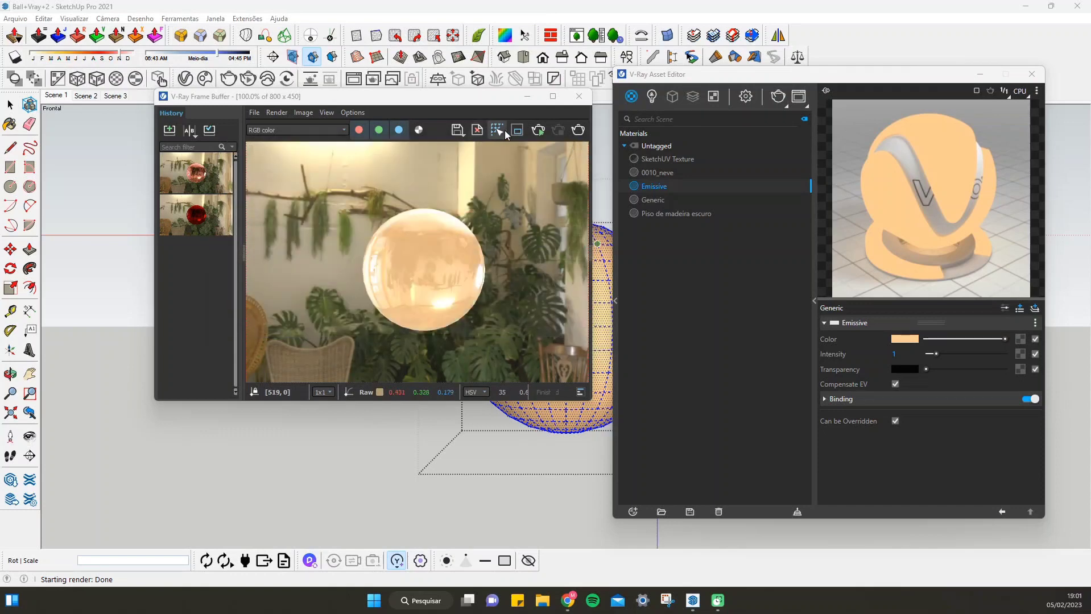
pyautogui.click(161, 129)
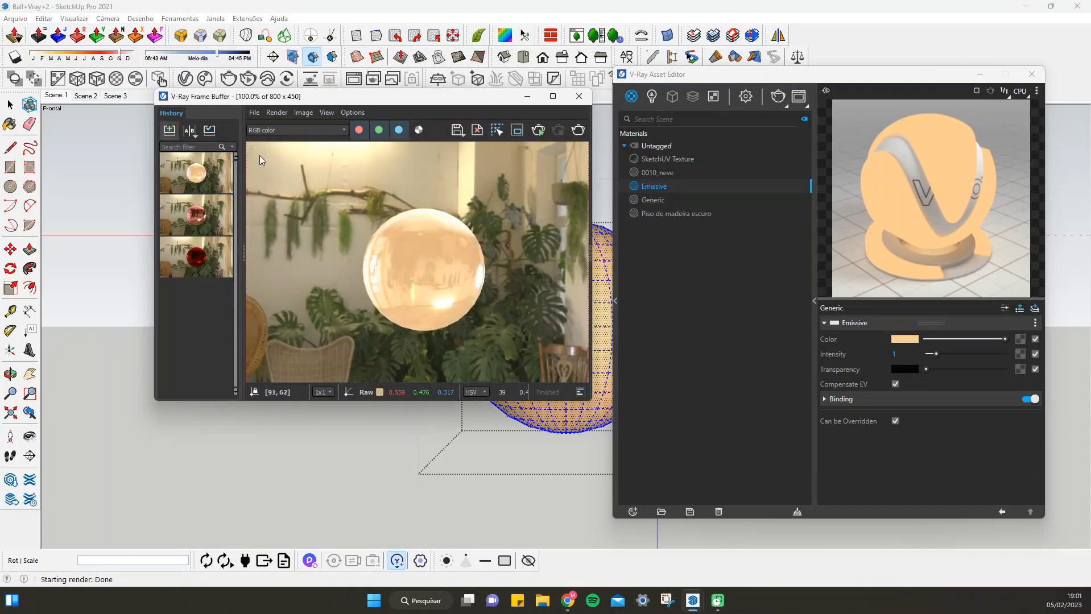
pyautogui.click(570, 132)
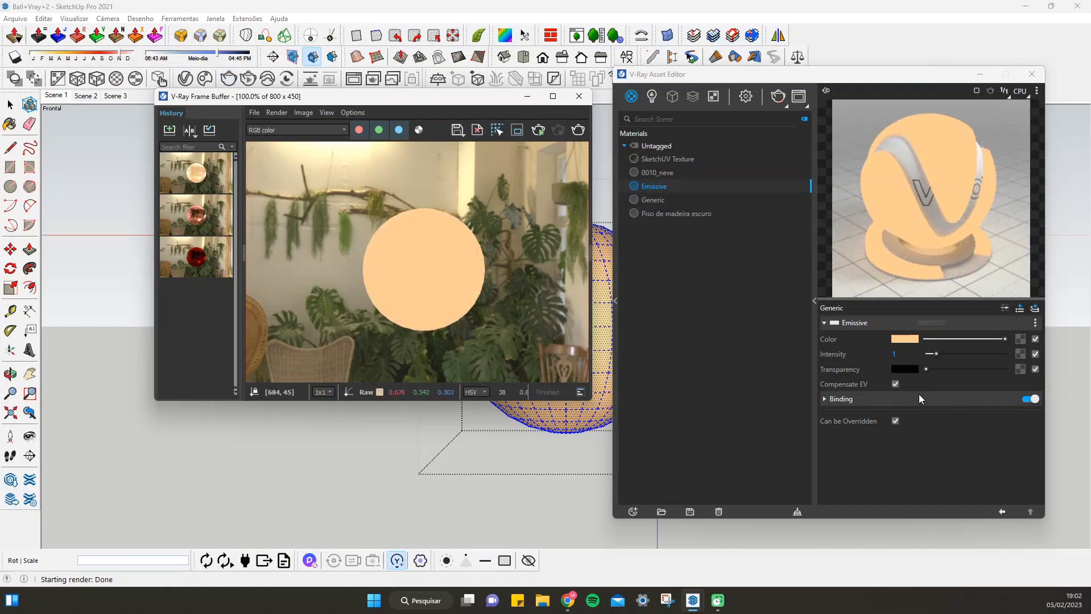
# Raise the Emissive material's transparency to light grey in two increments, rendering the sphere after each one
pyautogui.moveTo(926, 368); pyautogui.dragTo(972, 368)
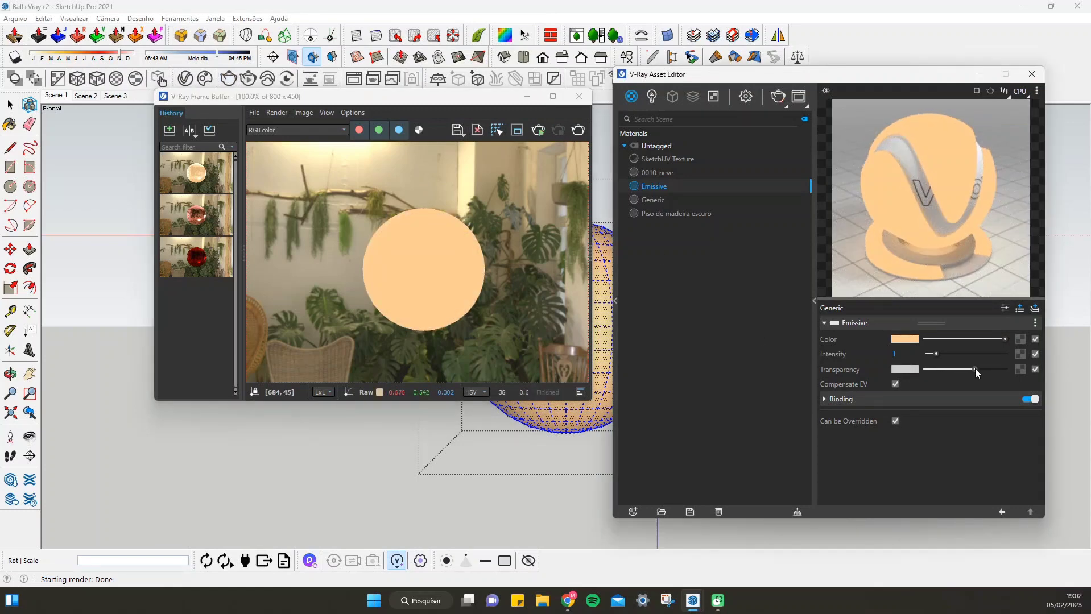
pyautogui.click(575, 130)
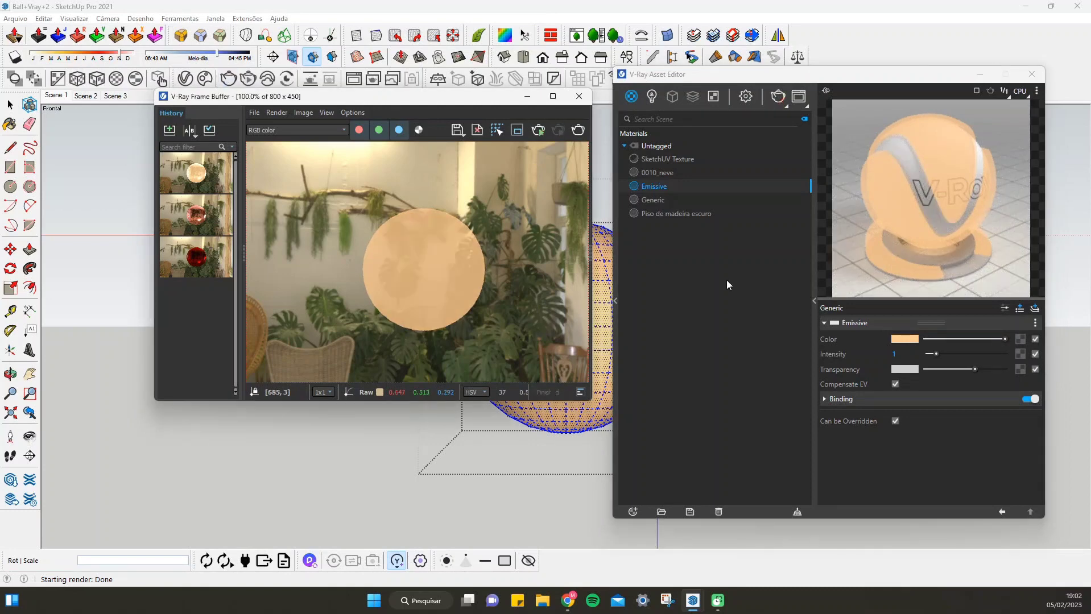
pyautogui.moveTo(978, 369); pyautogui.dragTo(982, 369)
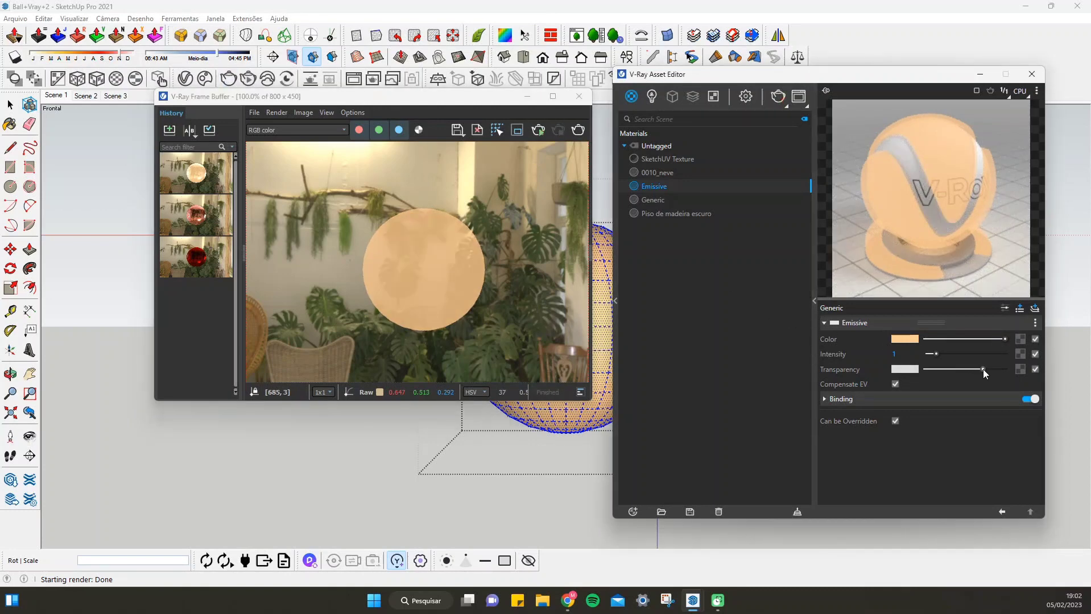
pyautogui.click(578, 130)
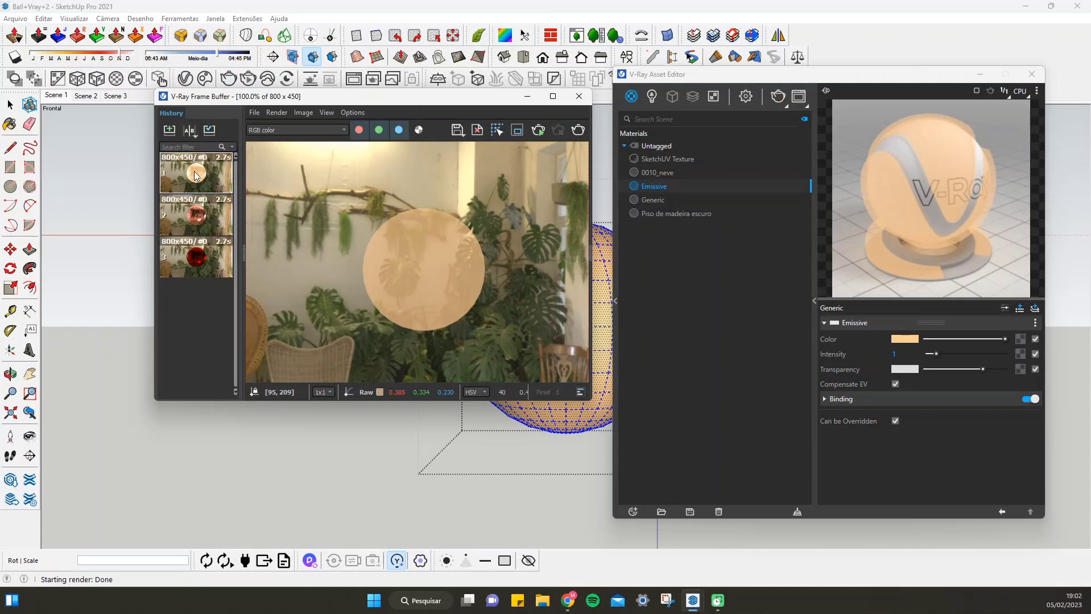
# Save the semi-transparent render to the history and compare it as A against the previously saved glowing sphere as B
pyautogui.click(165, 129)
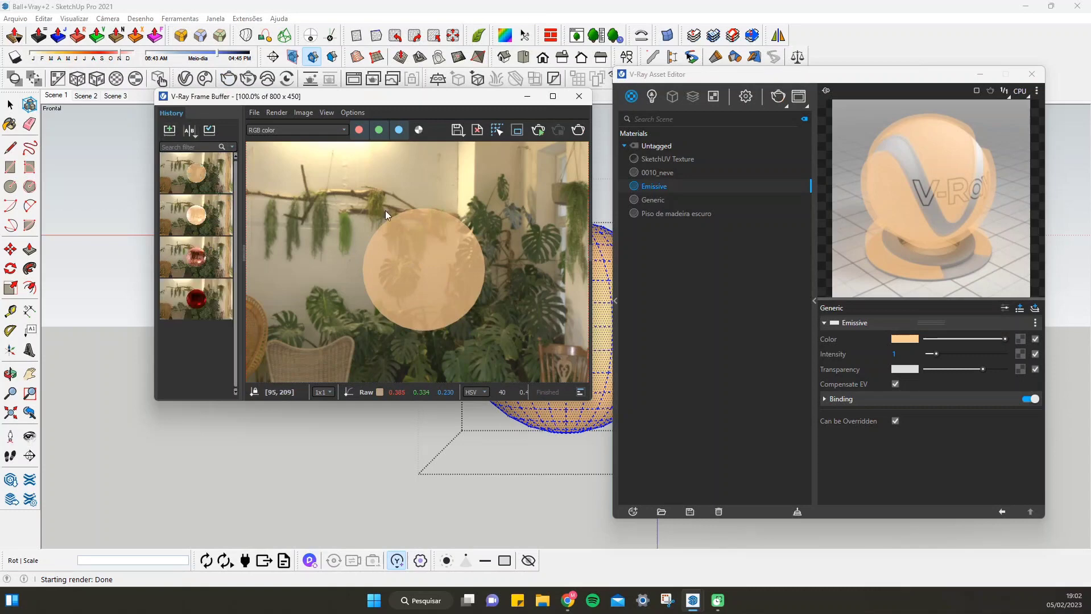
pyautogui.click(195, 165)
pyautogui.click(190, 131)
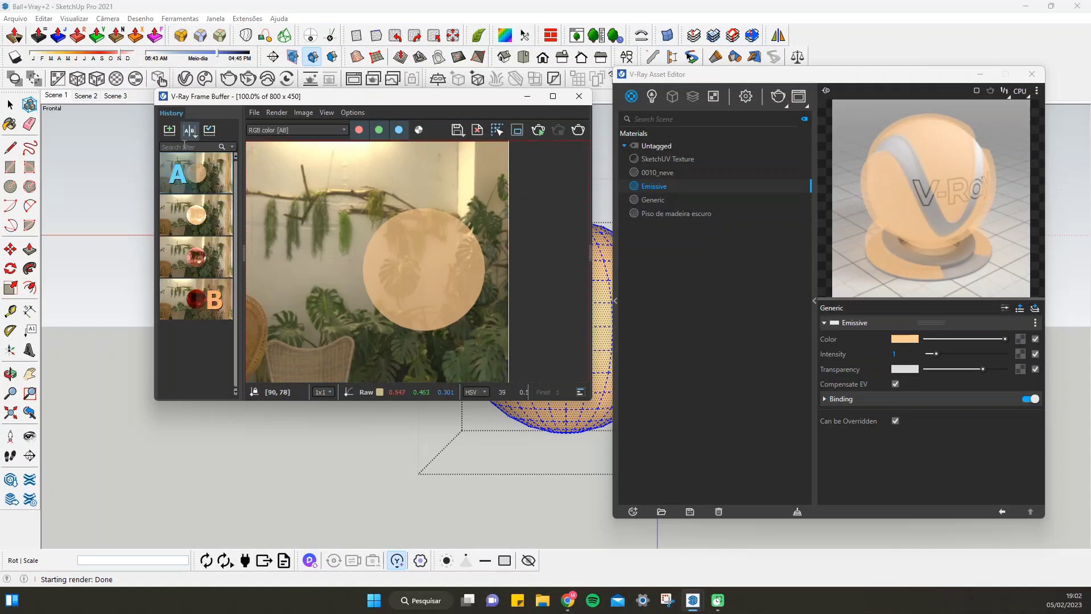
pyautogui.click(205, 210)
pyautogui.moveTo(513, 290); pyautogui.dragTo(541, 219)
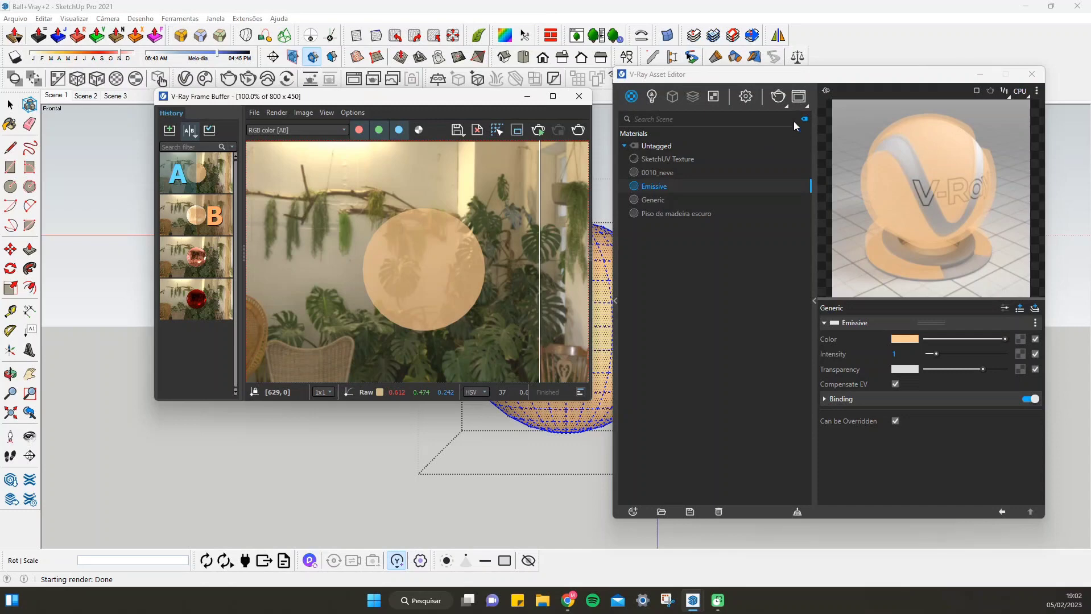
# Look through the scene's lights, the Generic material's Bump settings and the attributes that can be added to it
pyautogui.click(655, 102)
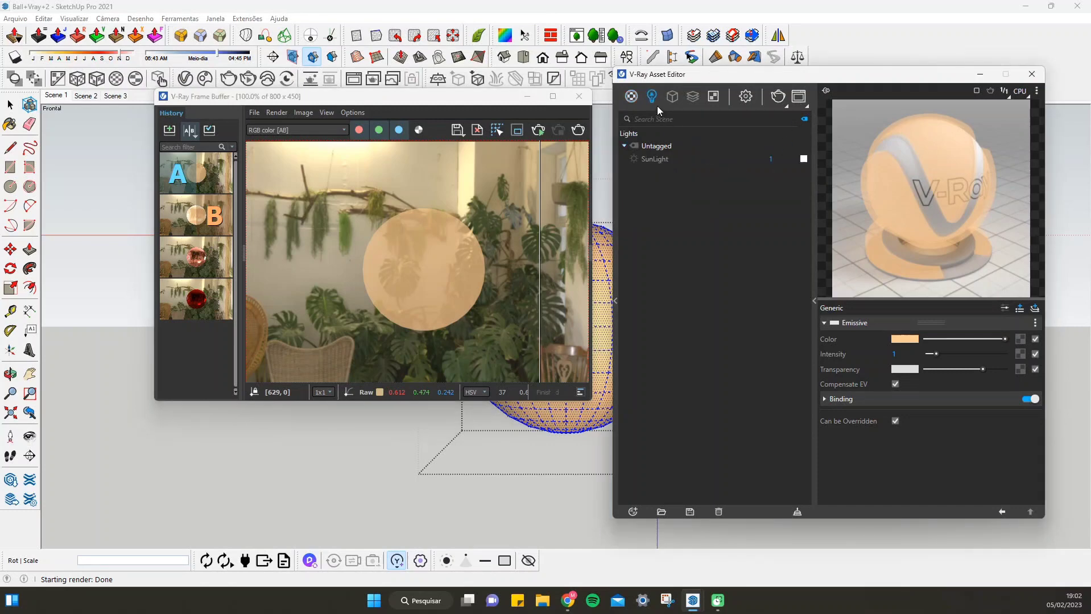
pyautogui.click(635, 101)
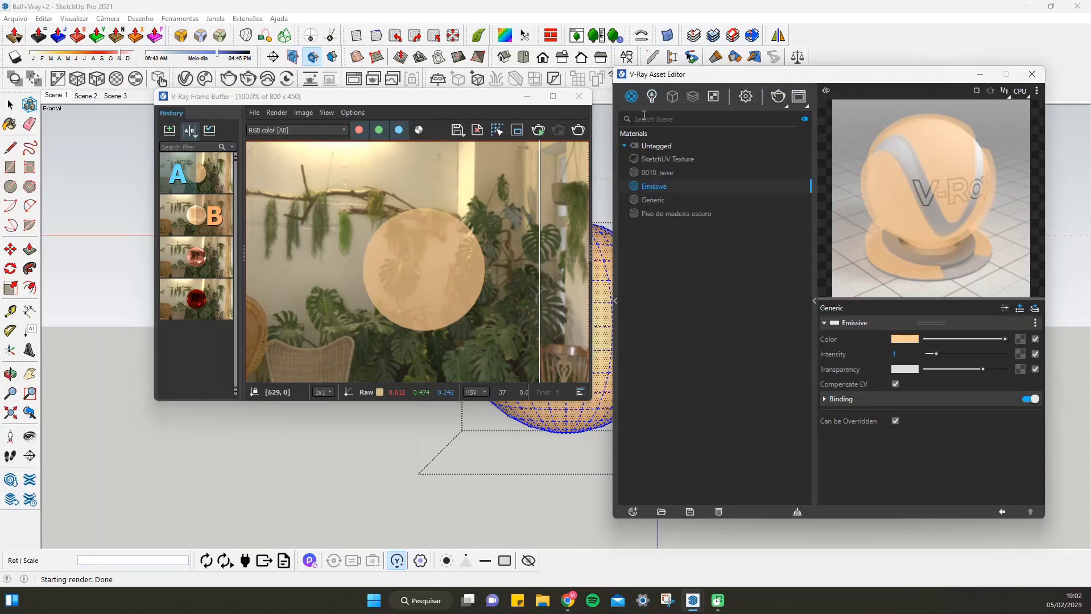
pyautogui.click(661, 199)
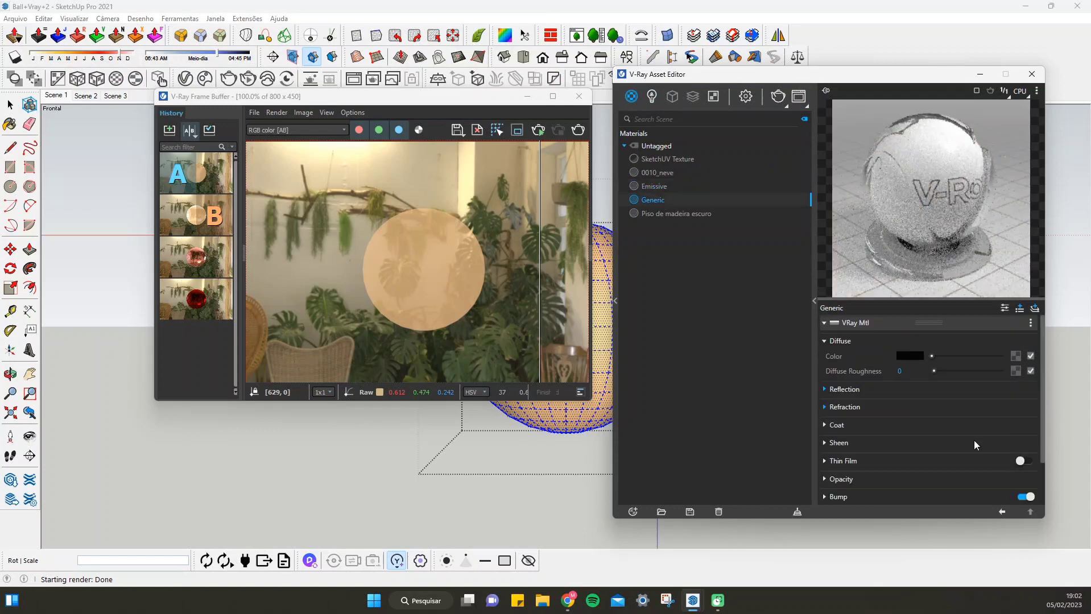
pyautogui.scroll(-2, 826, 453)
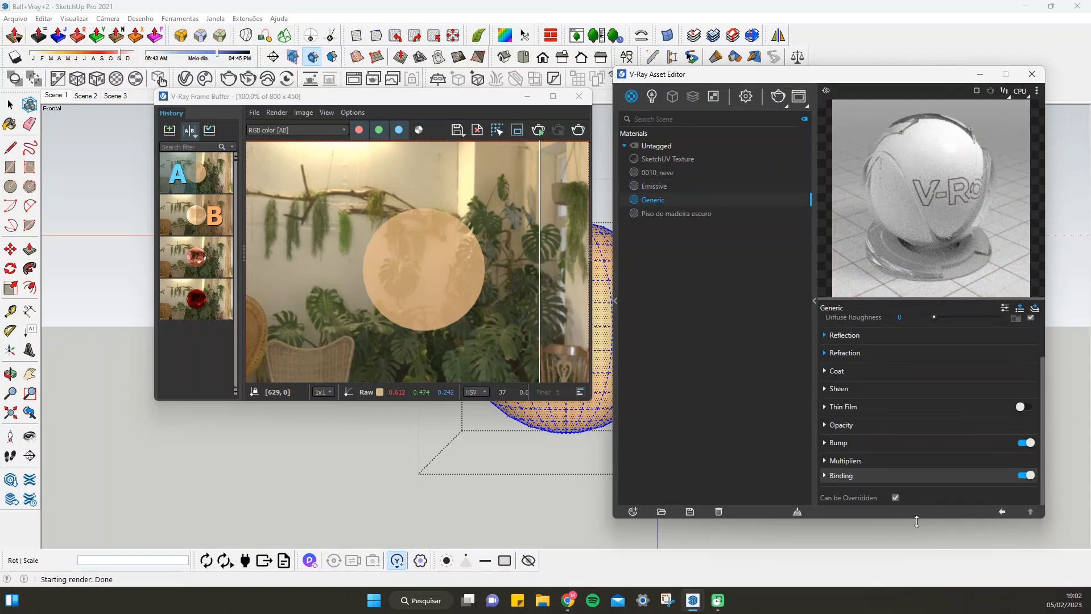
pyautogui.click(826, 444)
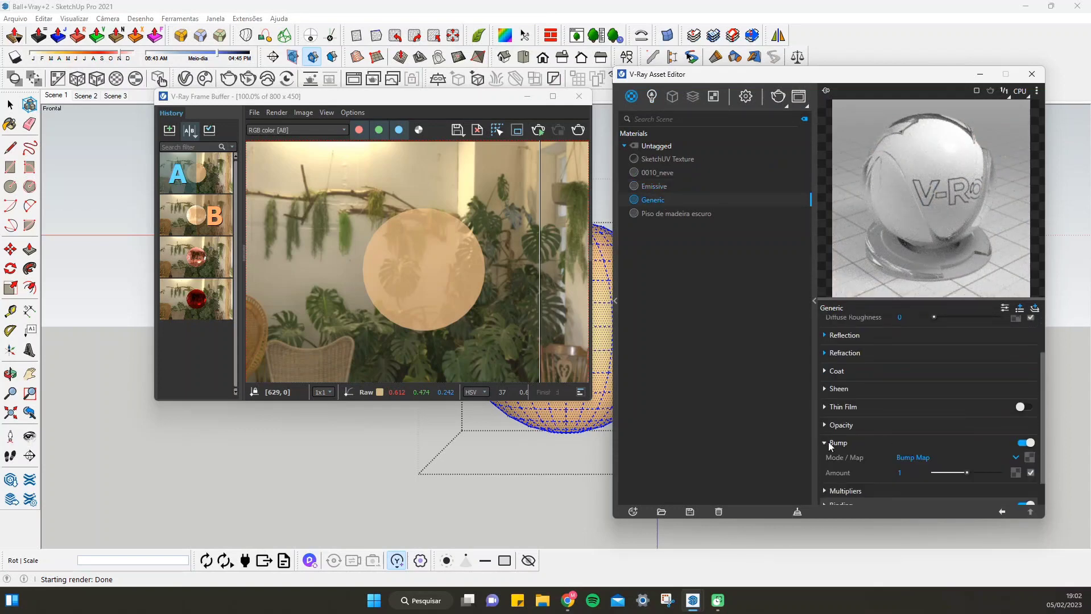
pyautogui.click(827, 443)
pyautogui.click(1024, 307)
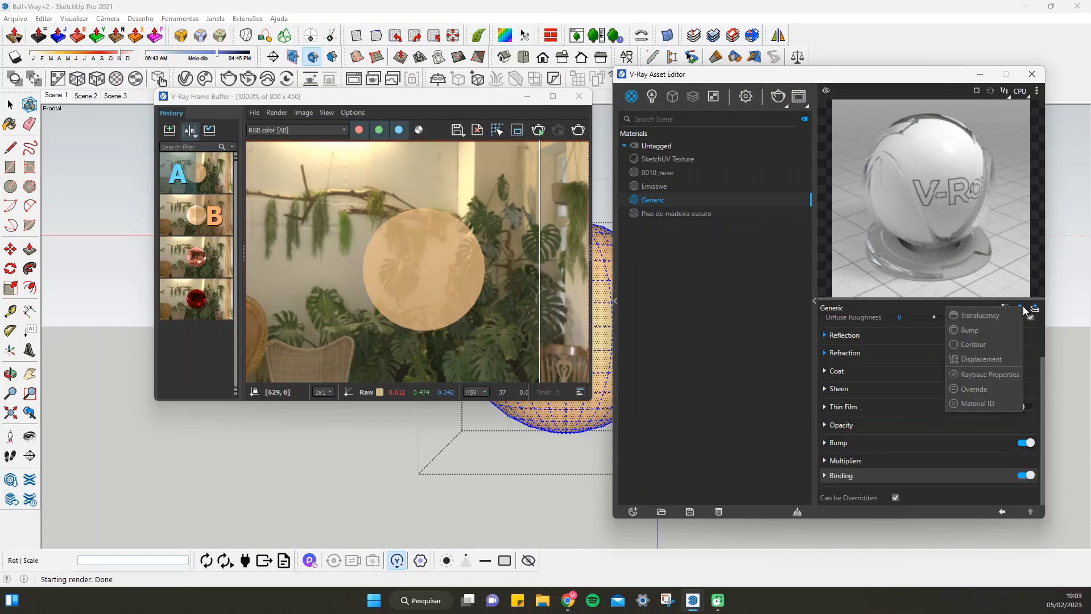
pyautogui.click(696, 327)
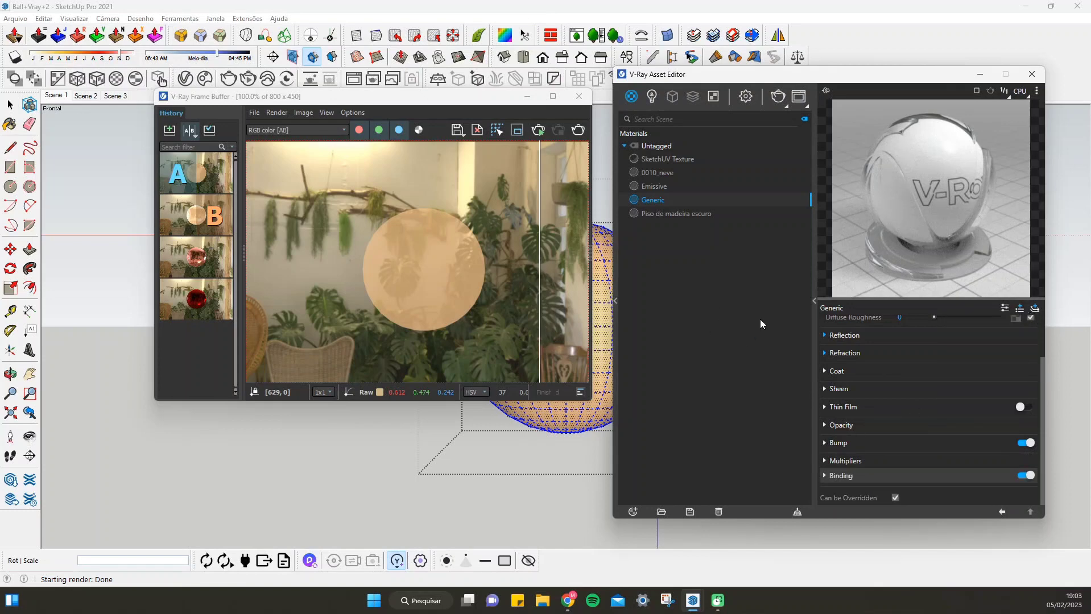